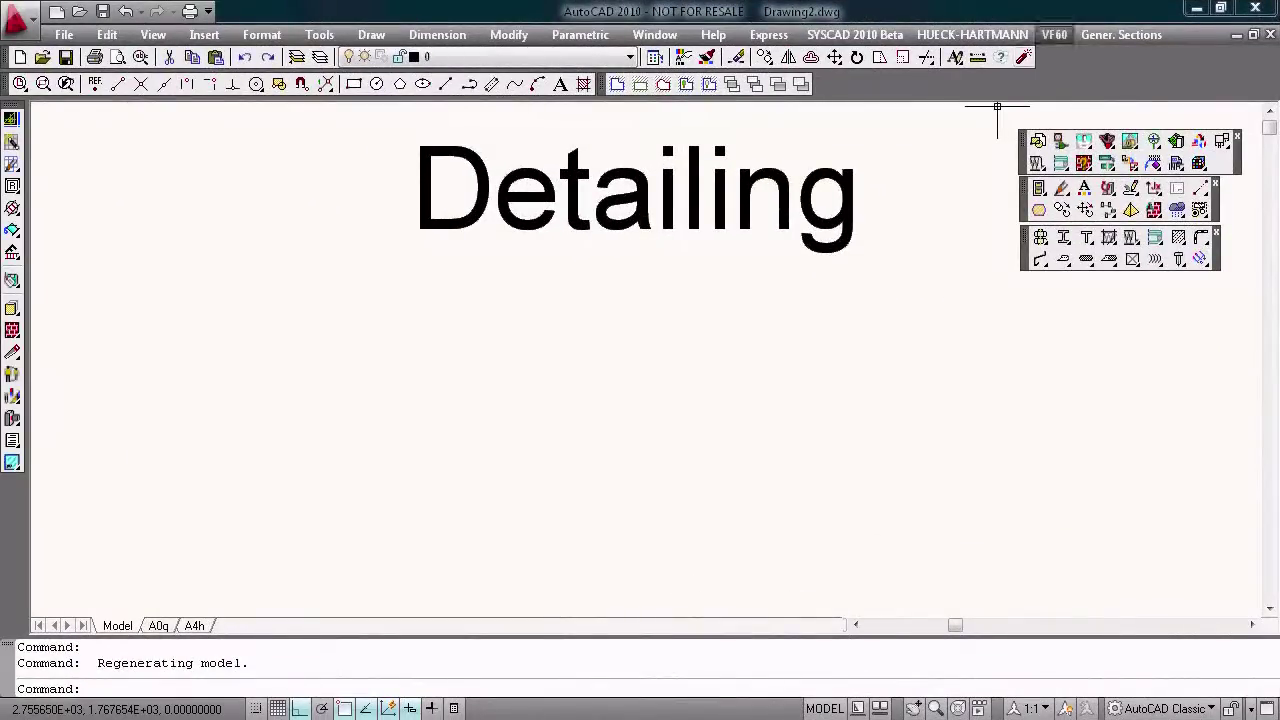
# Insert mullion profile 523102 from the VF60 Mullions list into the drawing.
pyautogui.click(1054, 34)
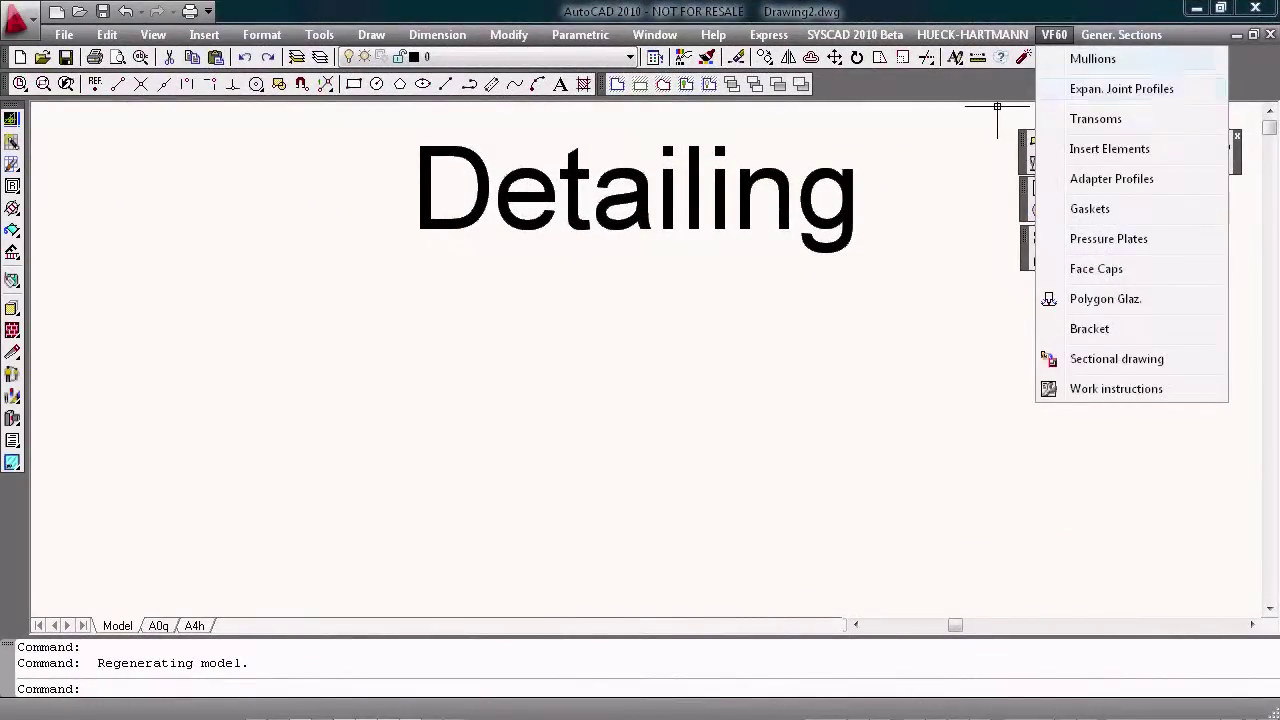
pyautogui.click(1093, 58)
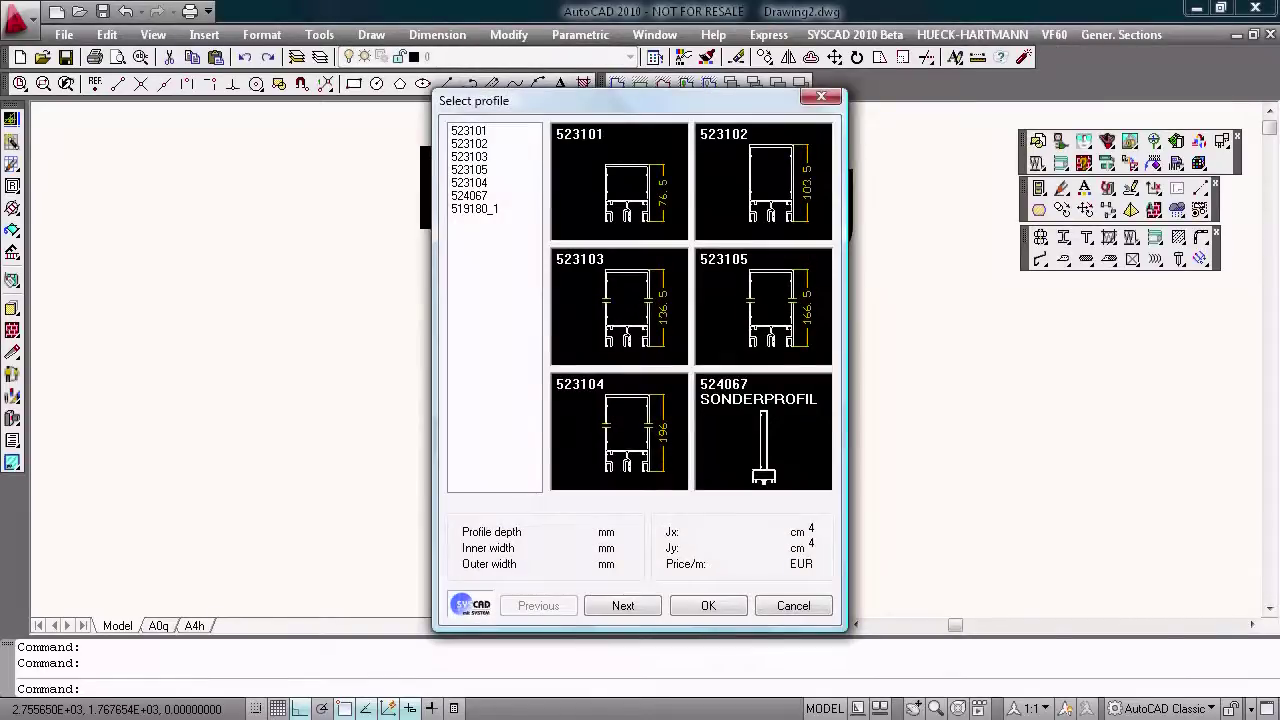
pyautogui.press('Down')
pyautogui.press('Down')
pyautogui.press('Return')
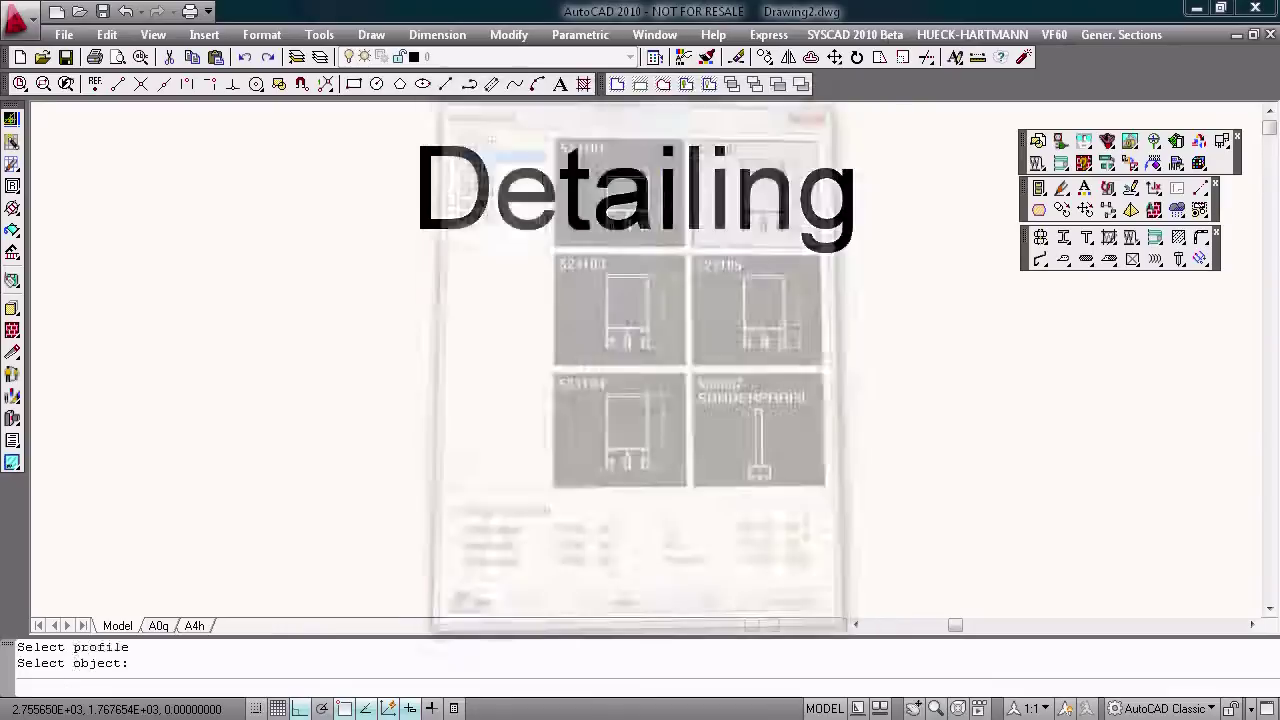
pyautogui.scroll(5, 626, 413)
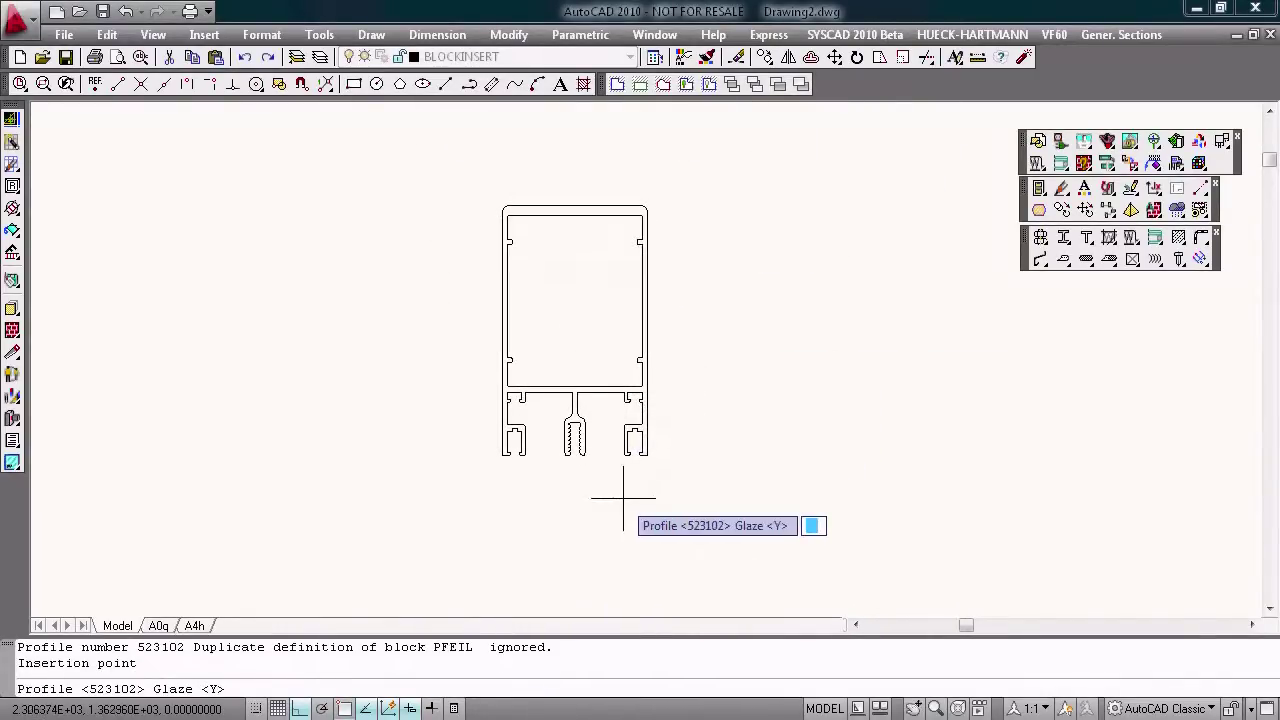
# Glaze both sides with 28 mm double glass, adding pressure plate 423400 and face cap 460601.
pyautogui.press('Return')
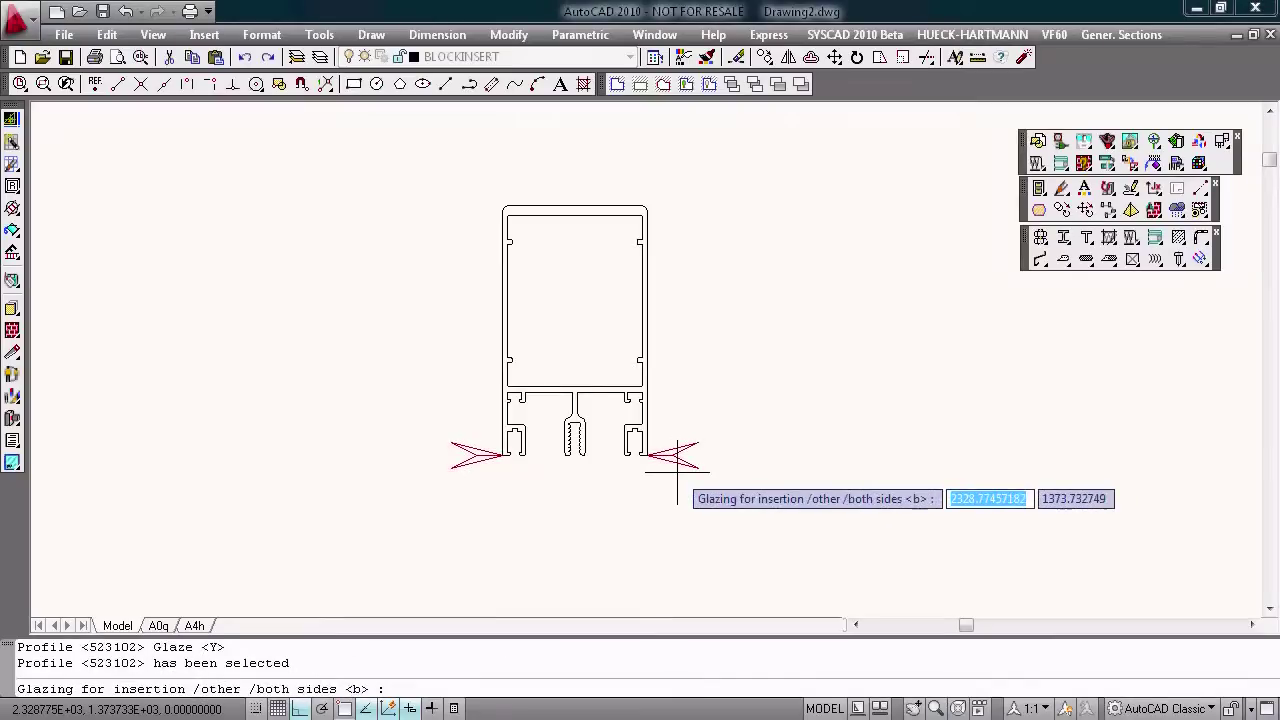
pyautogui.press('Return')
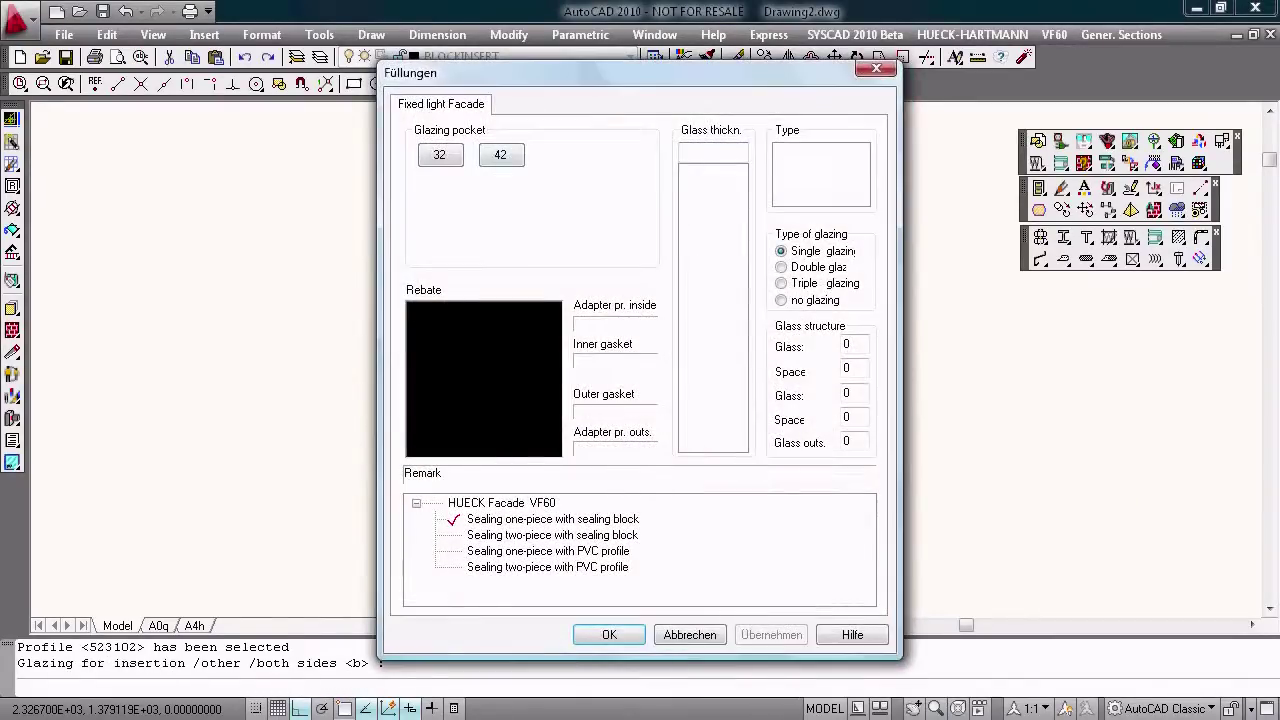
pyautogui.click(688, 223)
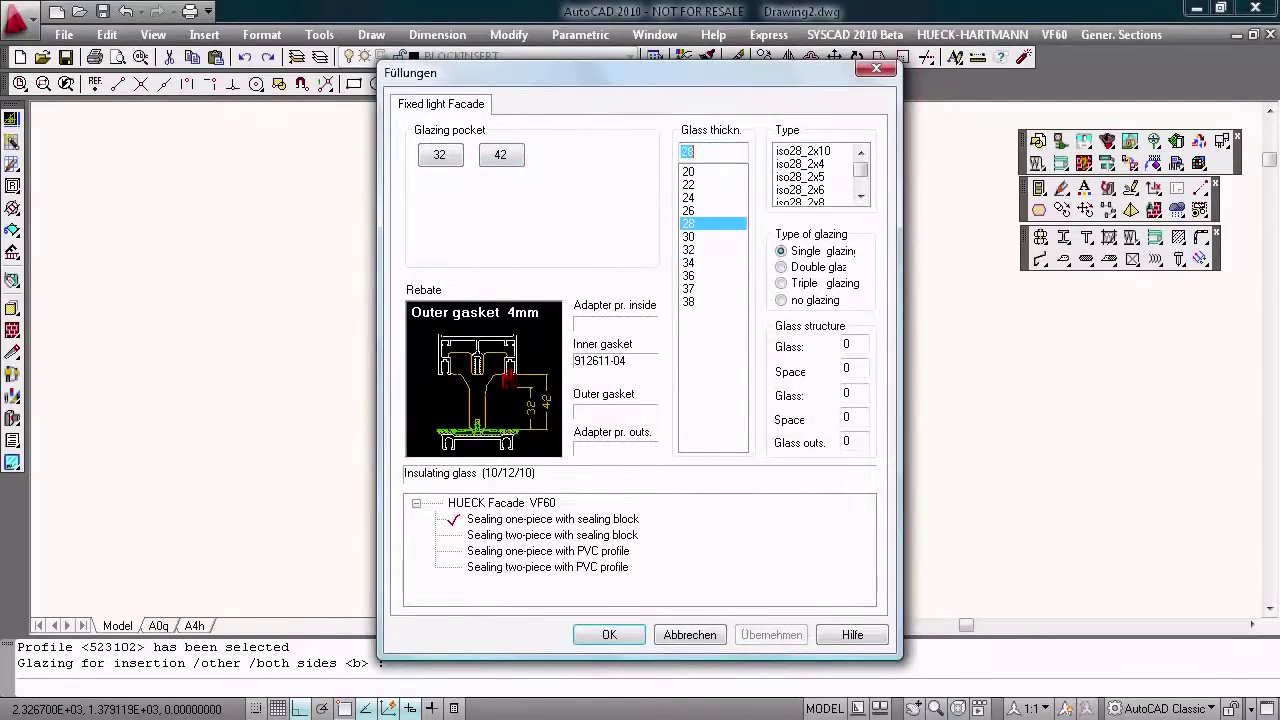
pyautogui.click(800, 163)
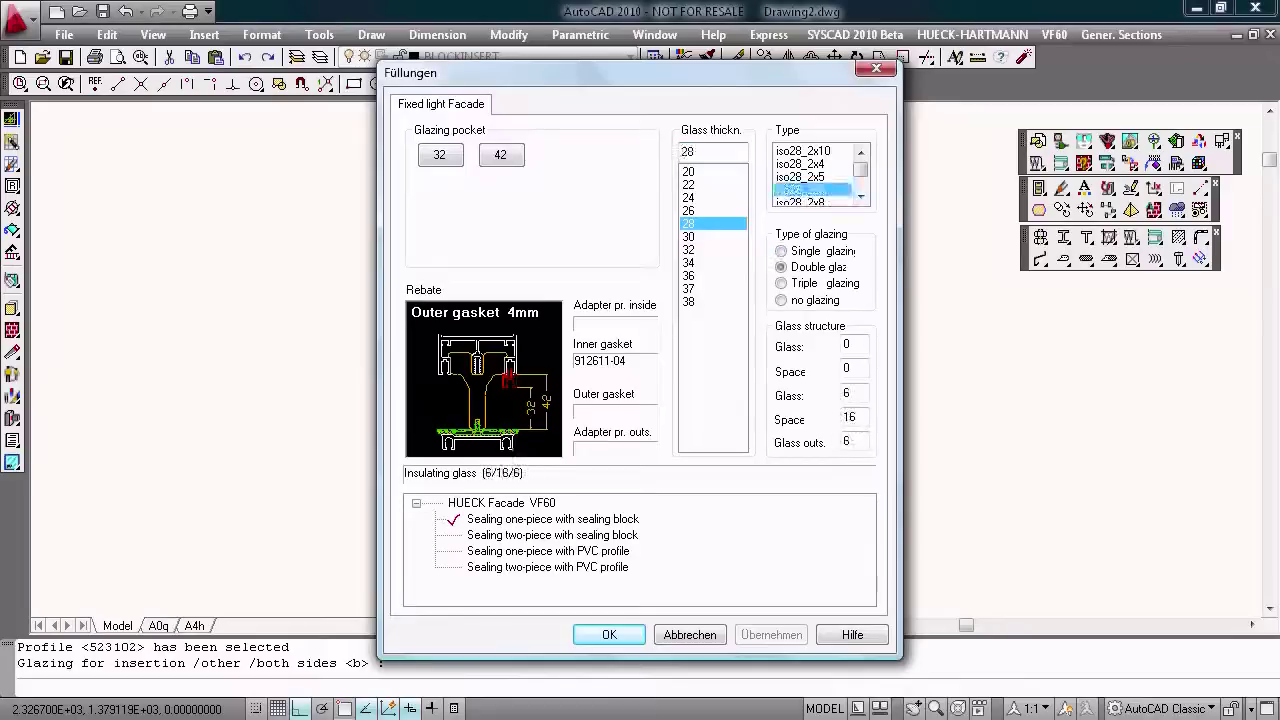
pyautogui.click(609, 634)
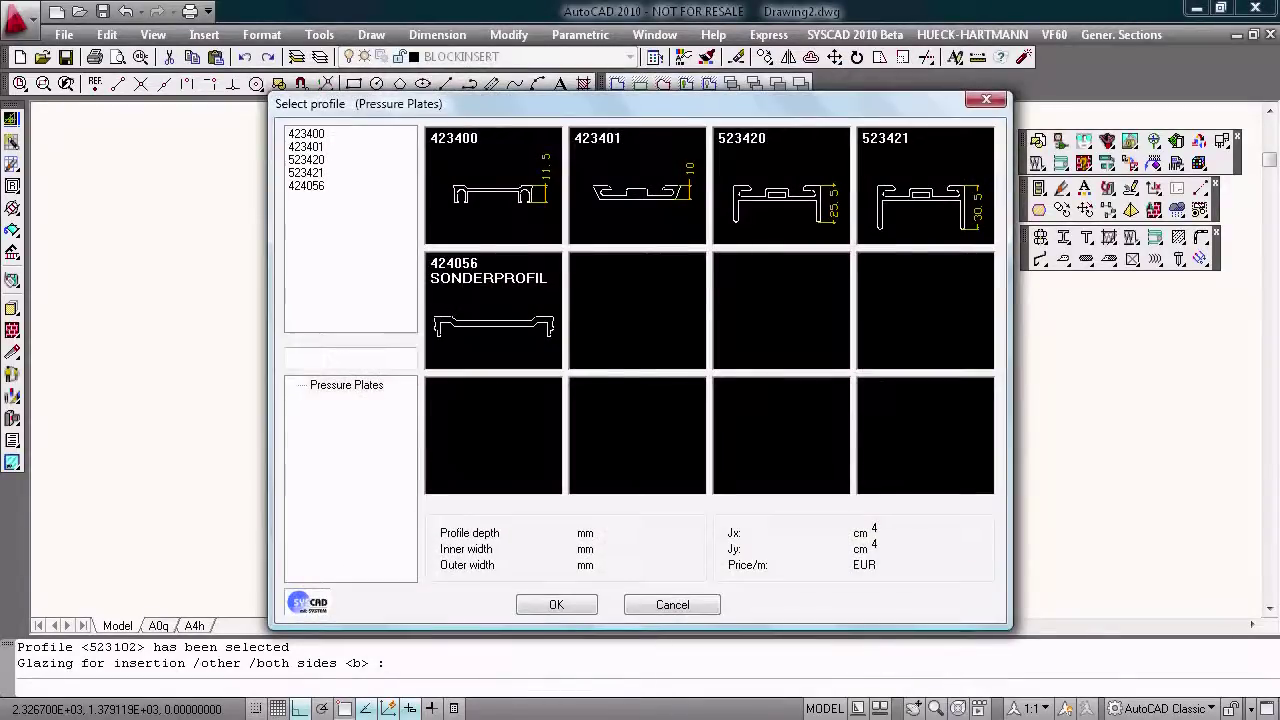
pyautogui.doubleClick(493, 185)
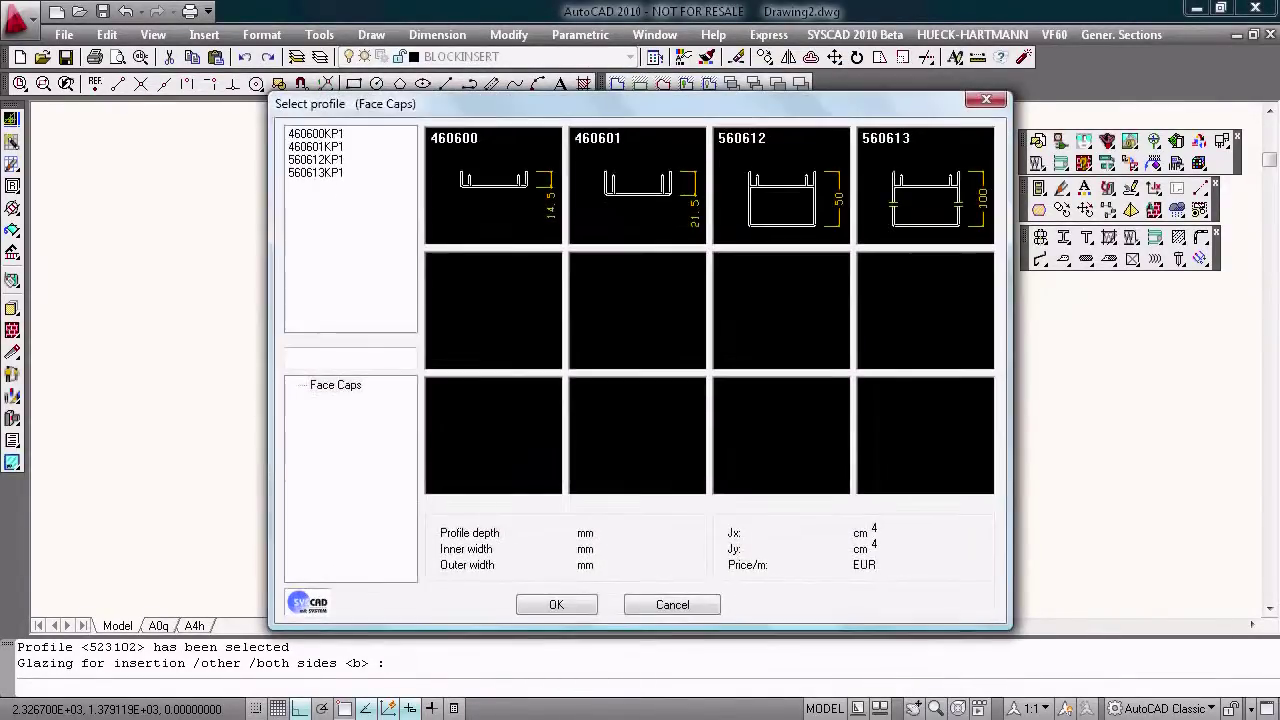
pyautogui.doubleClick(637, 185)
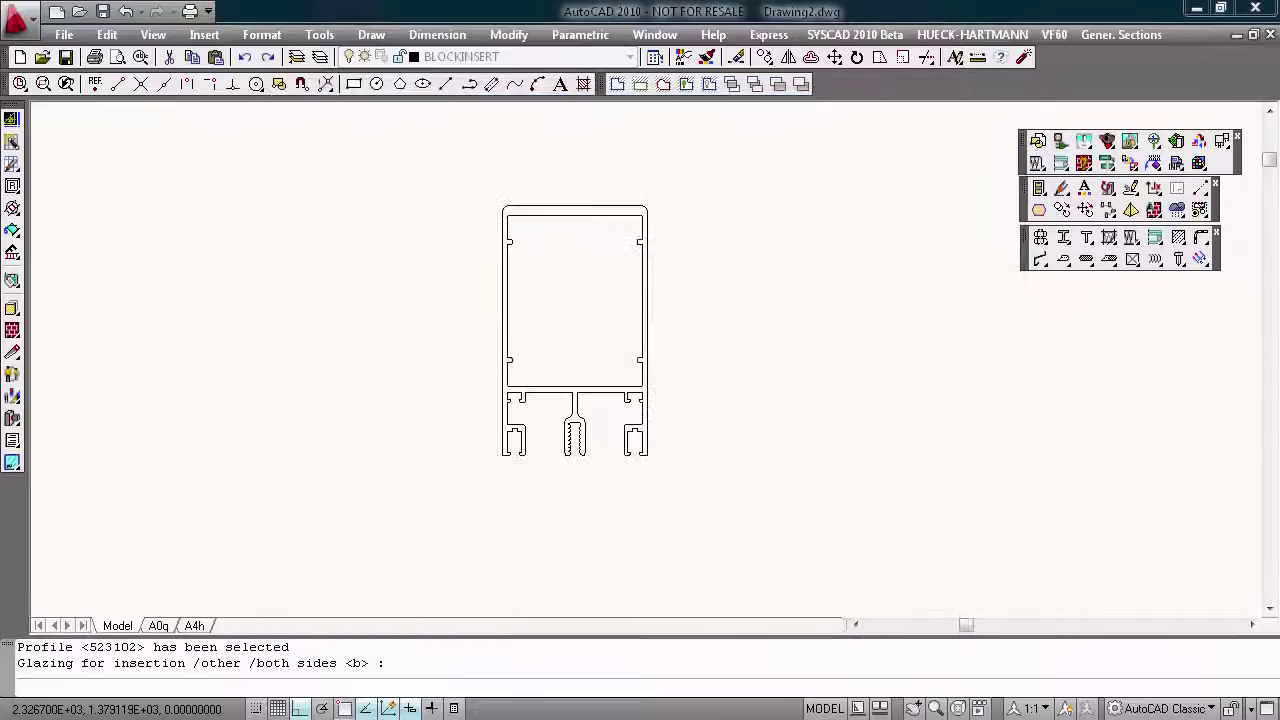
# Replace the mullion with the deeper profile 523103.
pyautogui.moveTo(675, 379); pyautogui.dragTo(438, 312, button='middle')
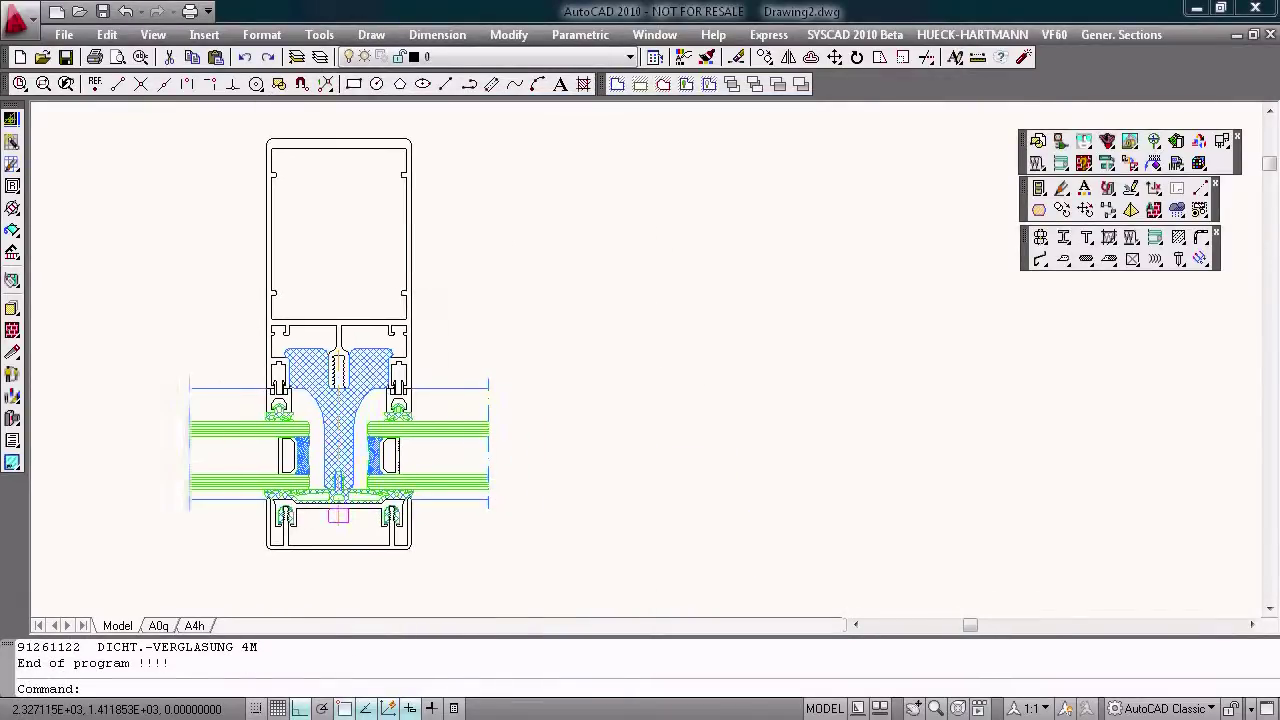
pyautogui.doubleClick(410, 262)
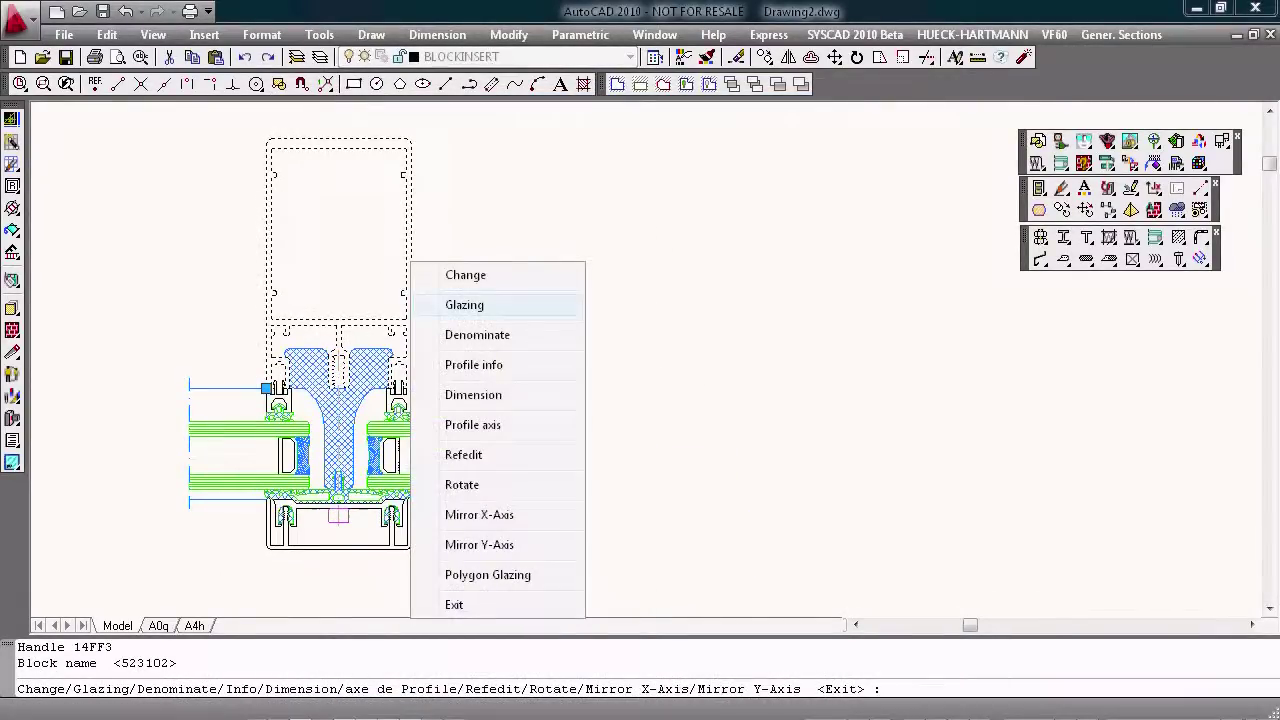
pyautogui.click(465, 275)
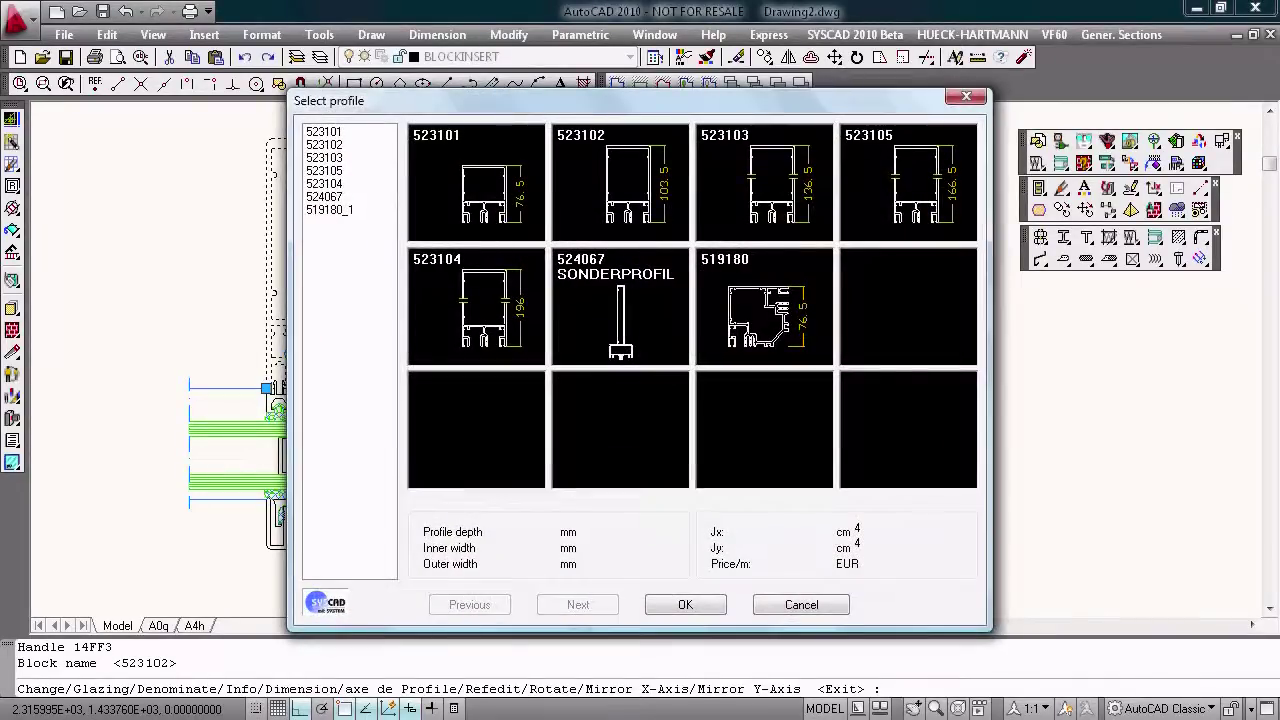
pyautogui.doubleClick(764, 185)
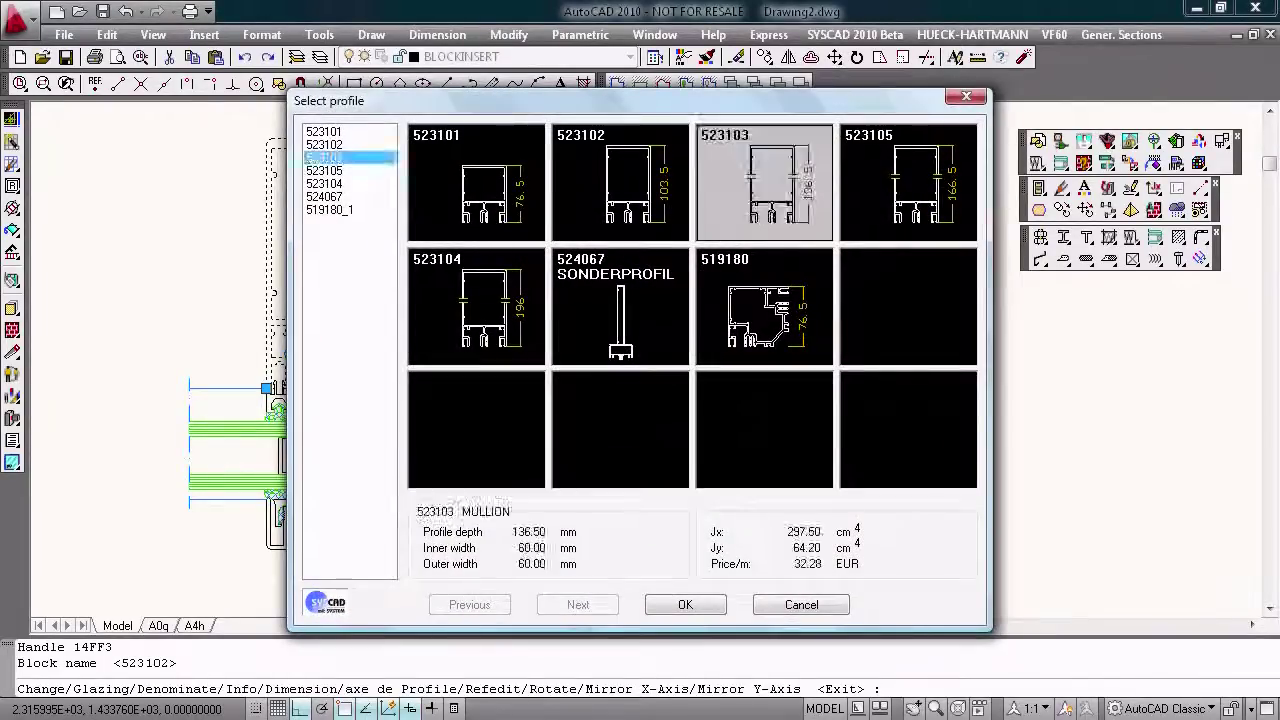
pyautogui.press('Return')
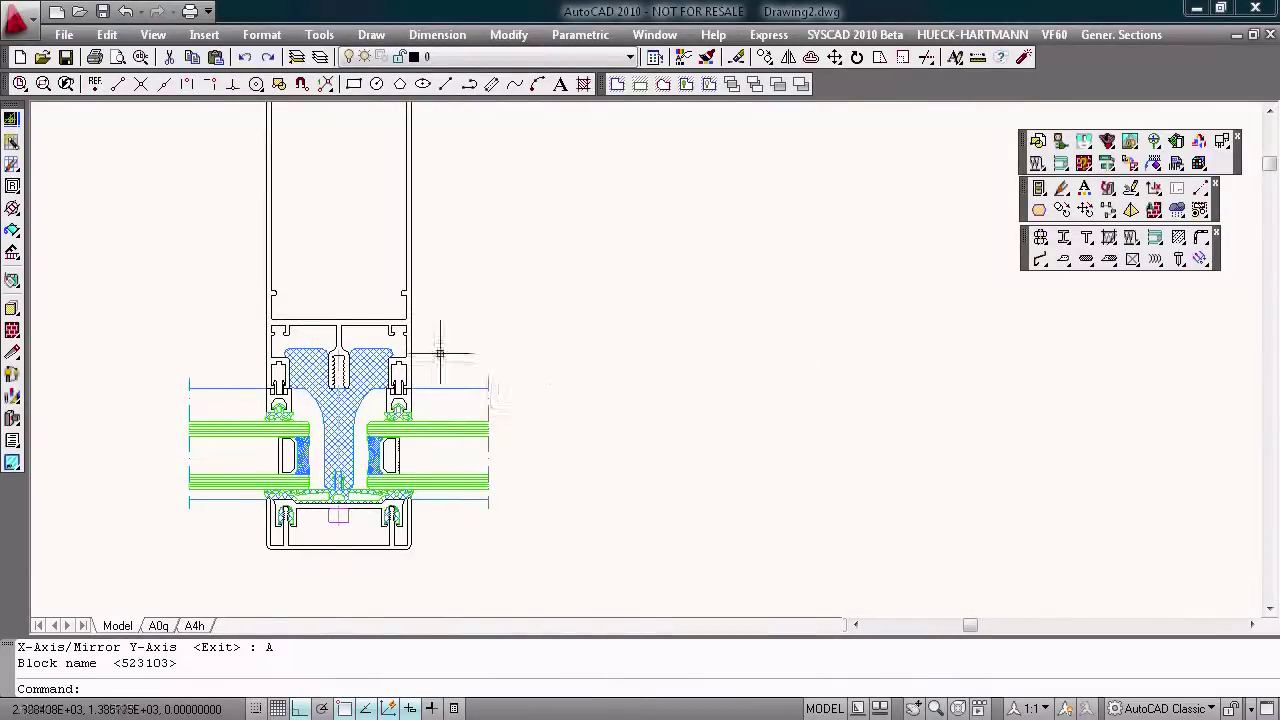
# Label the mullion with its profile number inside the section.
pyautogui.scroll(-1, 420, 366)
pyautogui.doubleClick(408, 380)
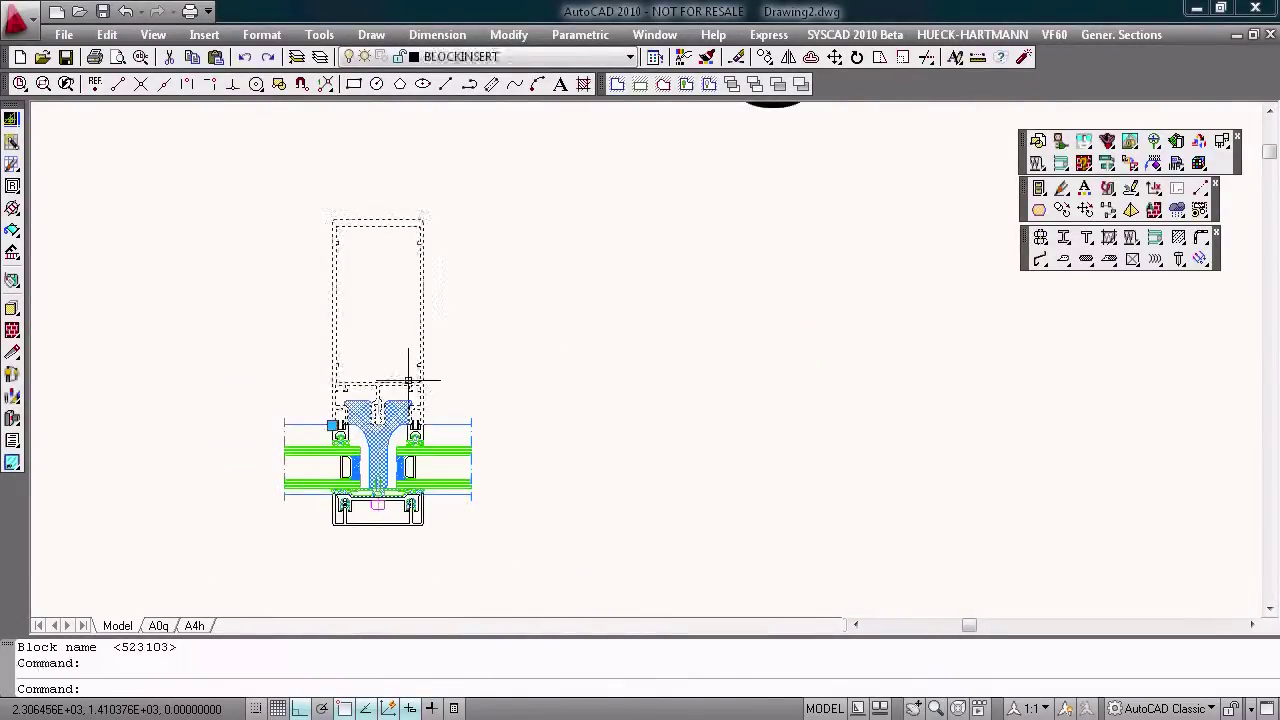
pyautogui.click(470, 97)
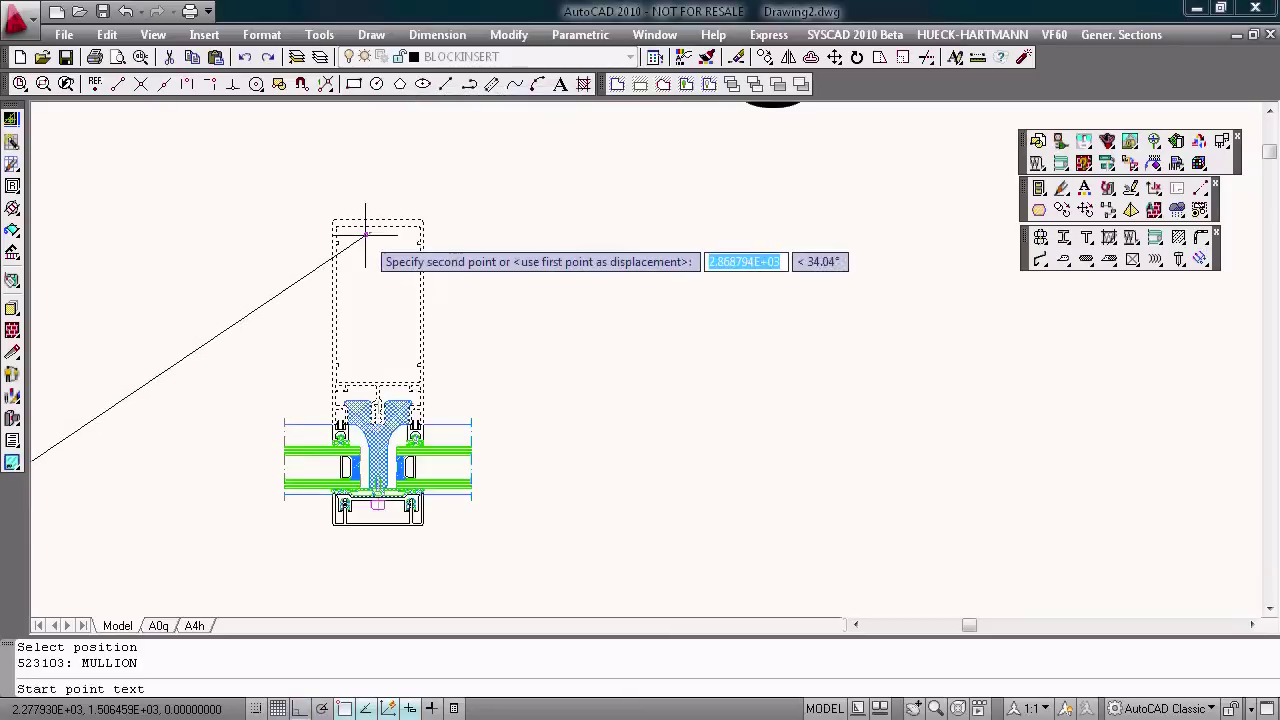
pyautogui.scroll(3, 376, 241)
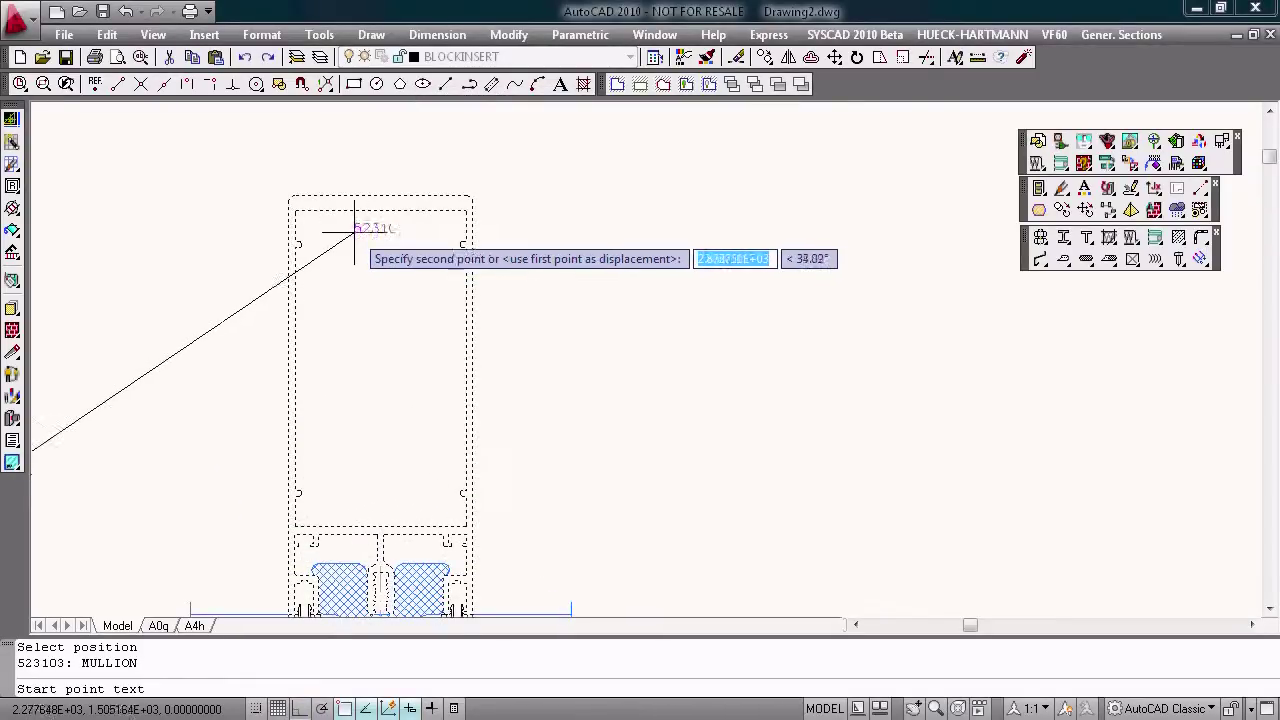
pyautogui.click(376, 241)
pyautogui.scroll(-3, 376, 245)
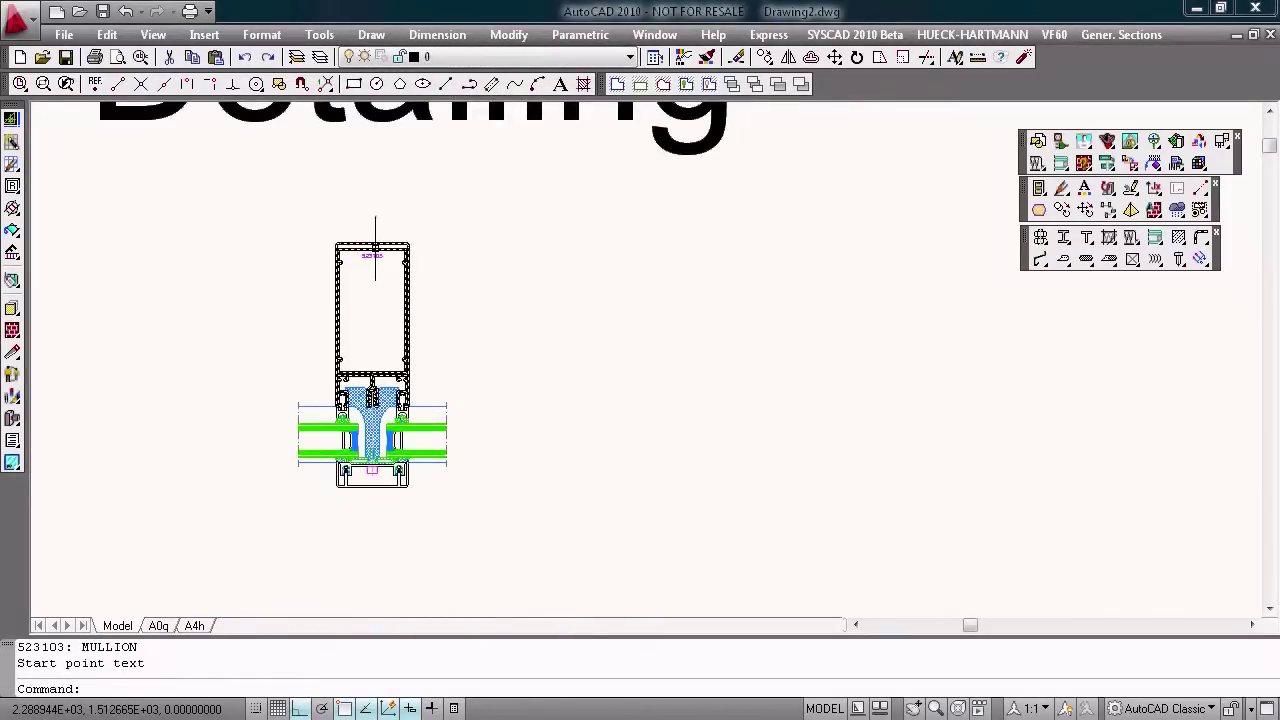
# Reglaze both sides with 32 mm double glass and face cap 560612.
pyautogui.doubleClick(376, 253)
pyautogui.click(440, 292)
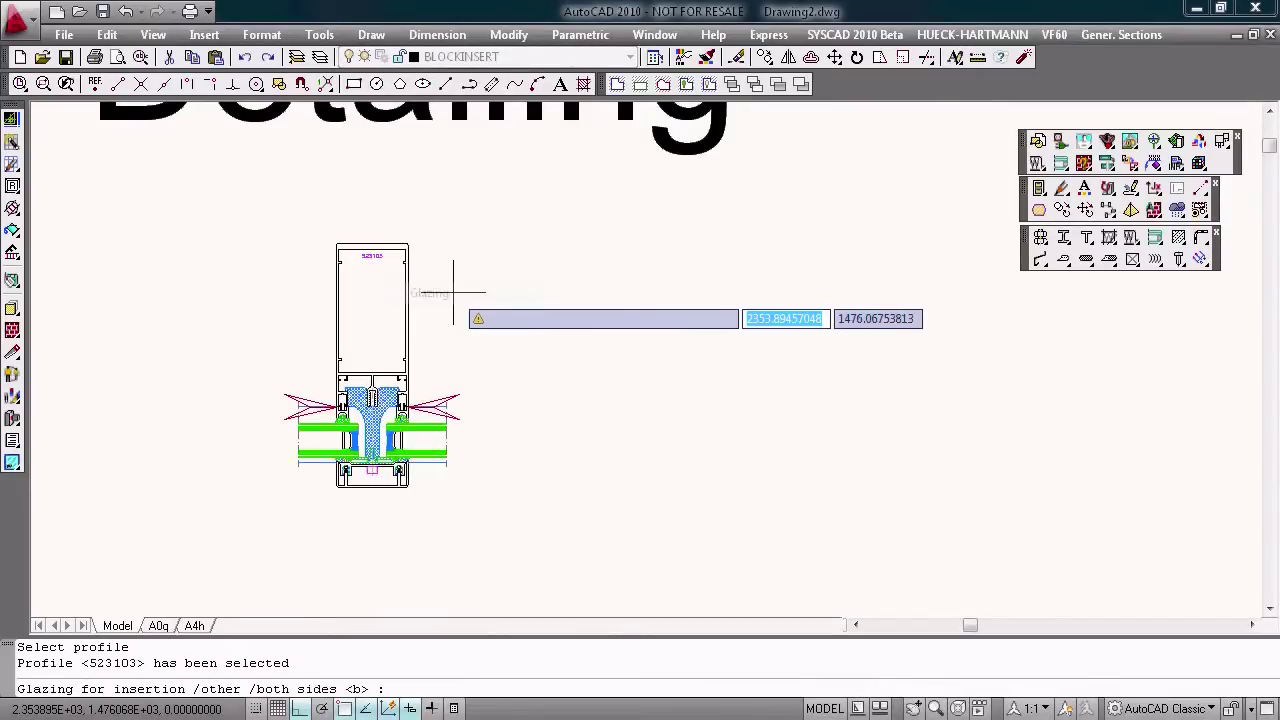
pyautogui.press('Return')
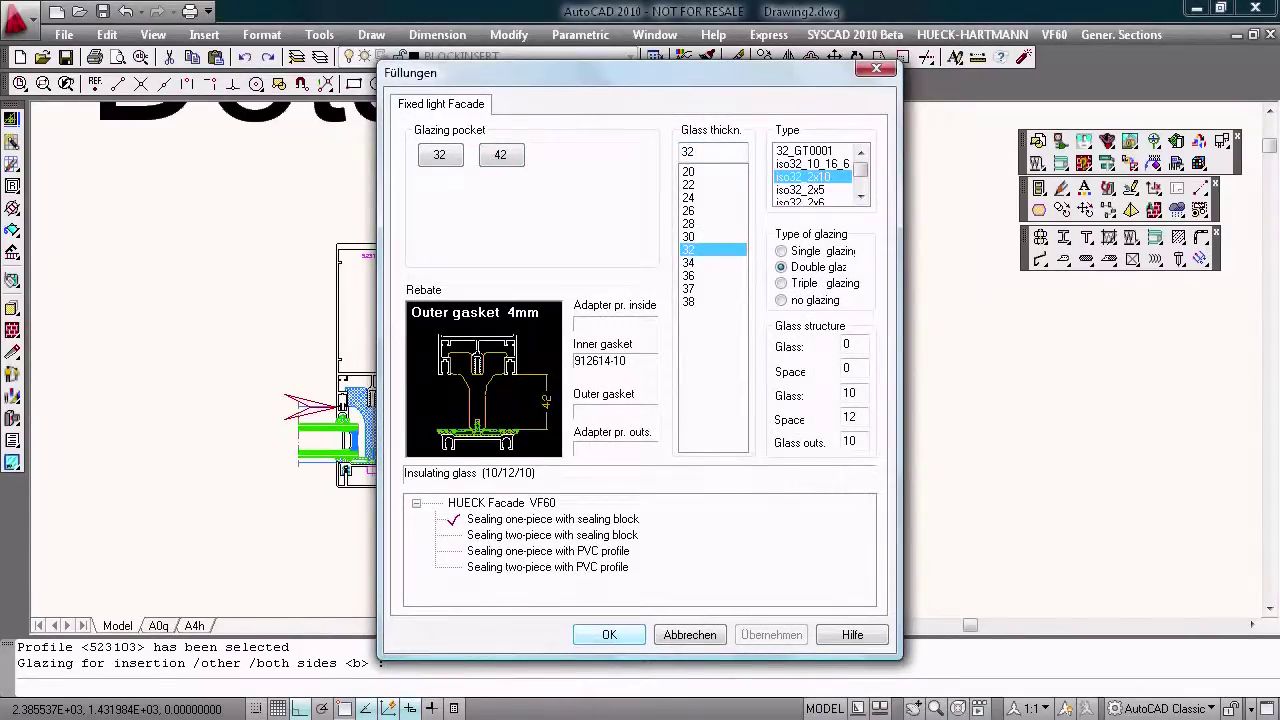
pyautogui.click(609, 634)
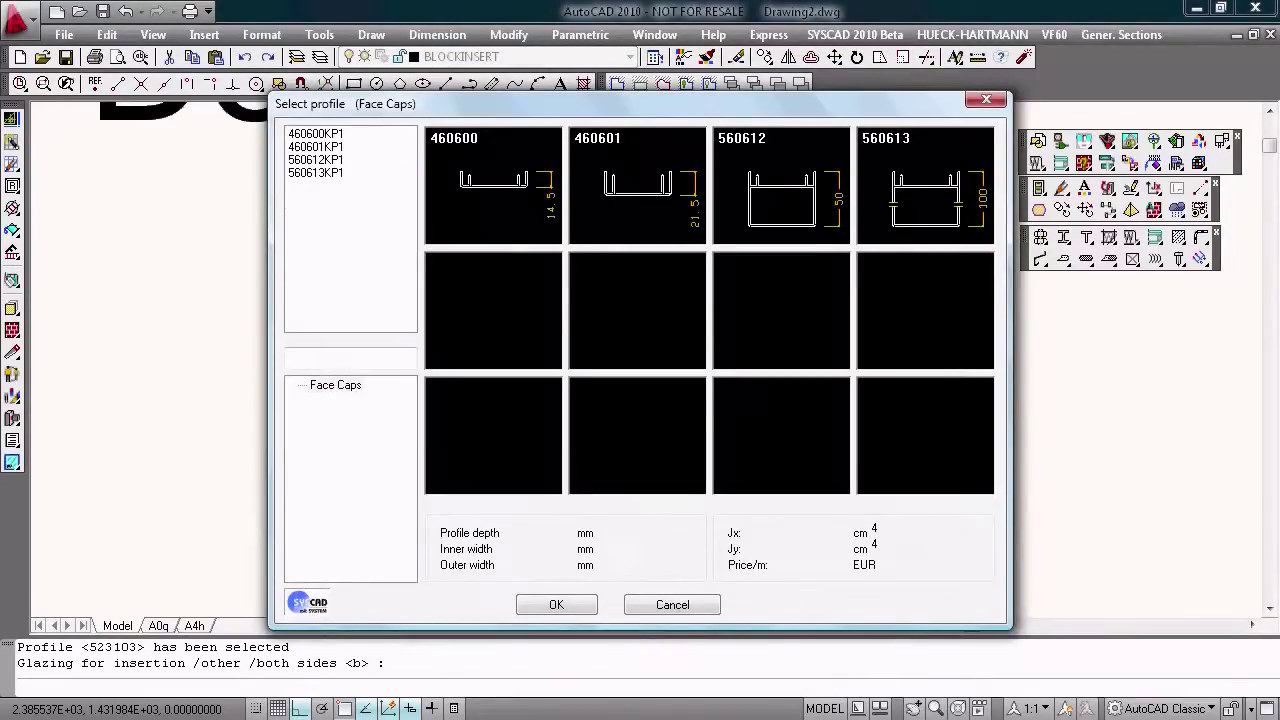
pyautogui.doubleClick(781, 185)
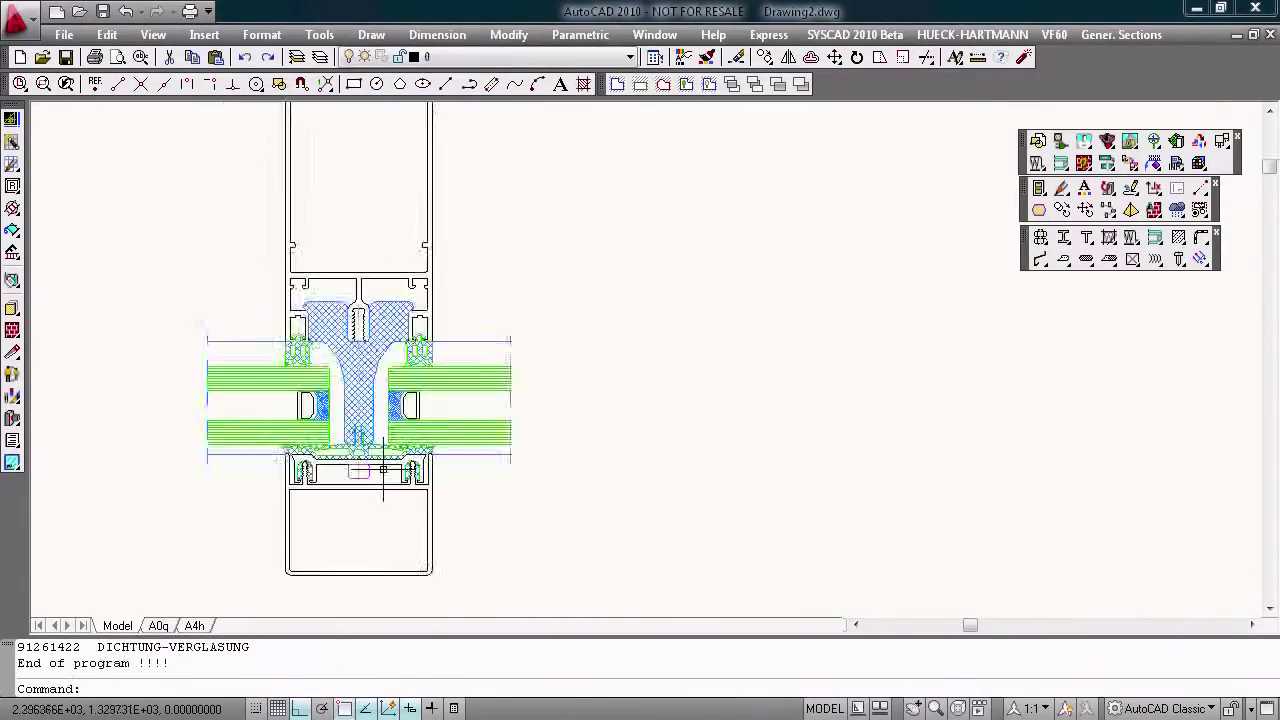
# Turn off group selection and place the 560612 label inside the face cap.
pyautogui.scroll(1, 383, 470)
pyautogui.scroll(1, 440, 420)
pyautogui.scroll(1, 494, 377)
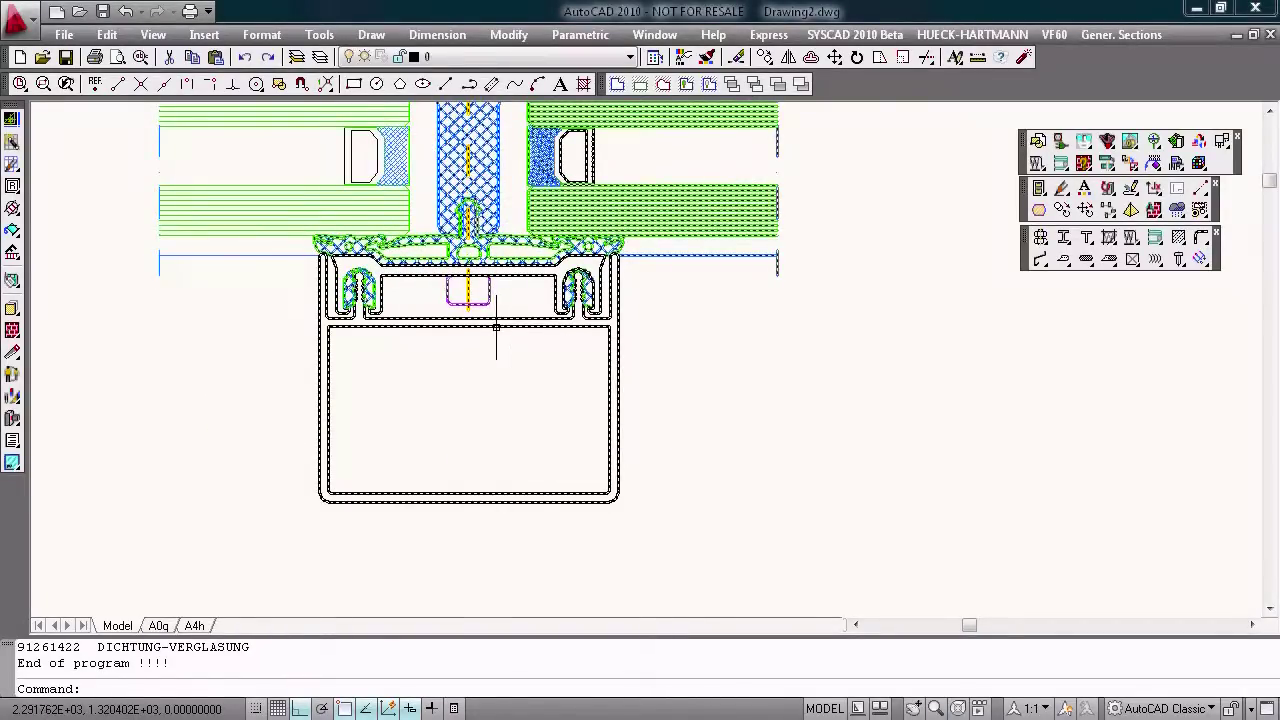
pyautogui.hotkey('ctrl', 'shift', 'a')
pyautogui.doubleClick(496, 327)
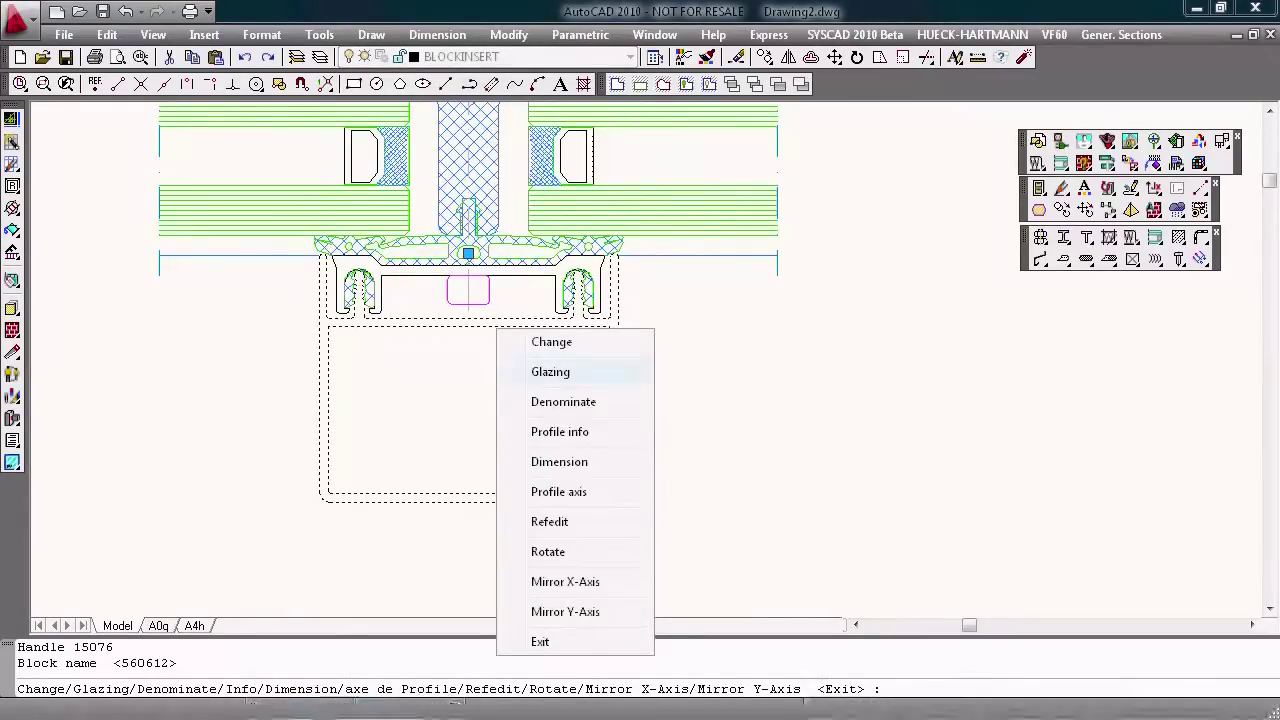
pyautogui.click(563, 401)
pyautogui.click(470, 380)
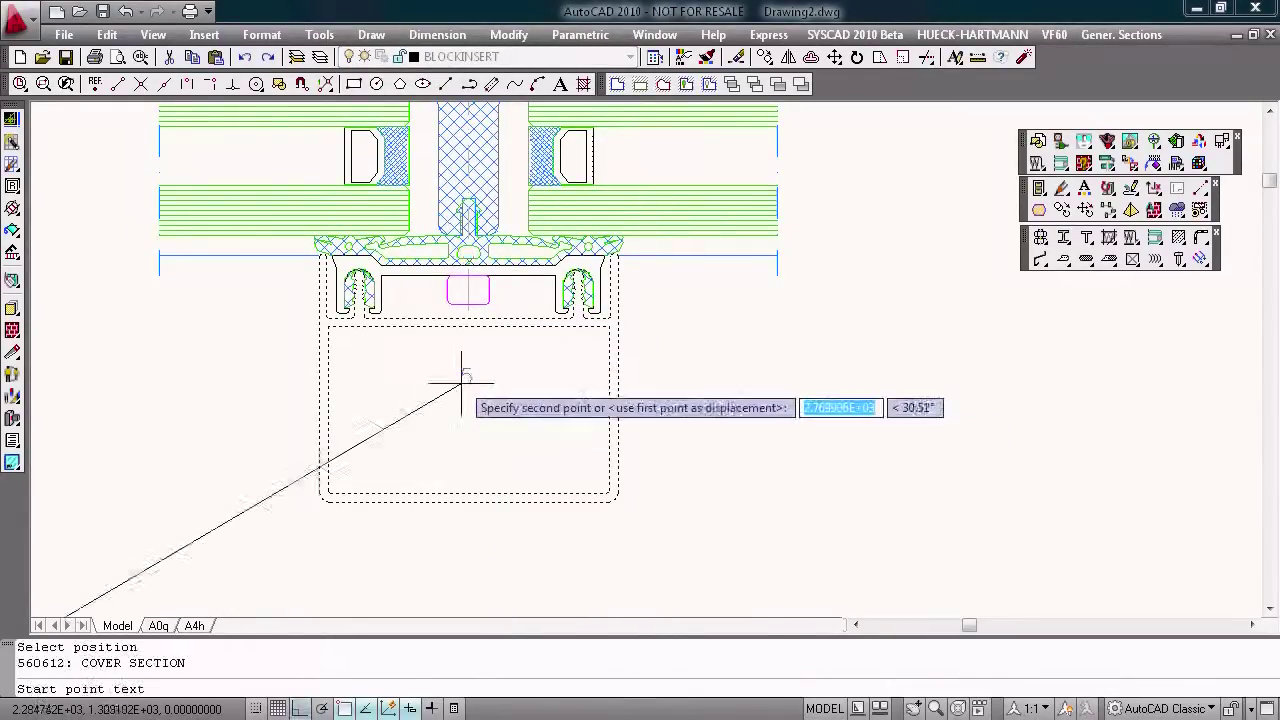
pyautogui.click(435, 350)
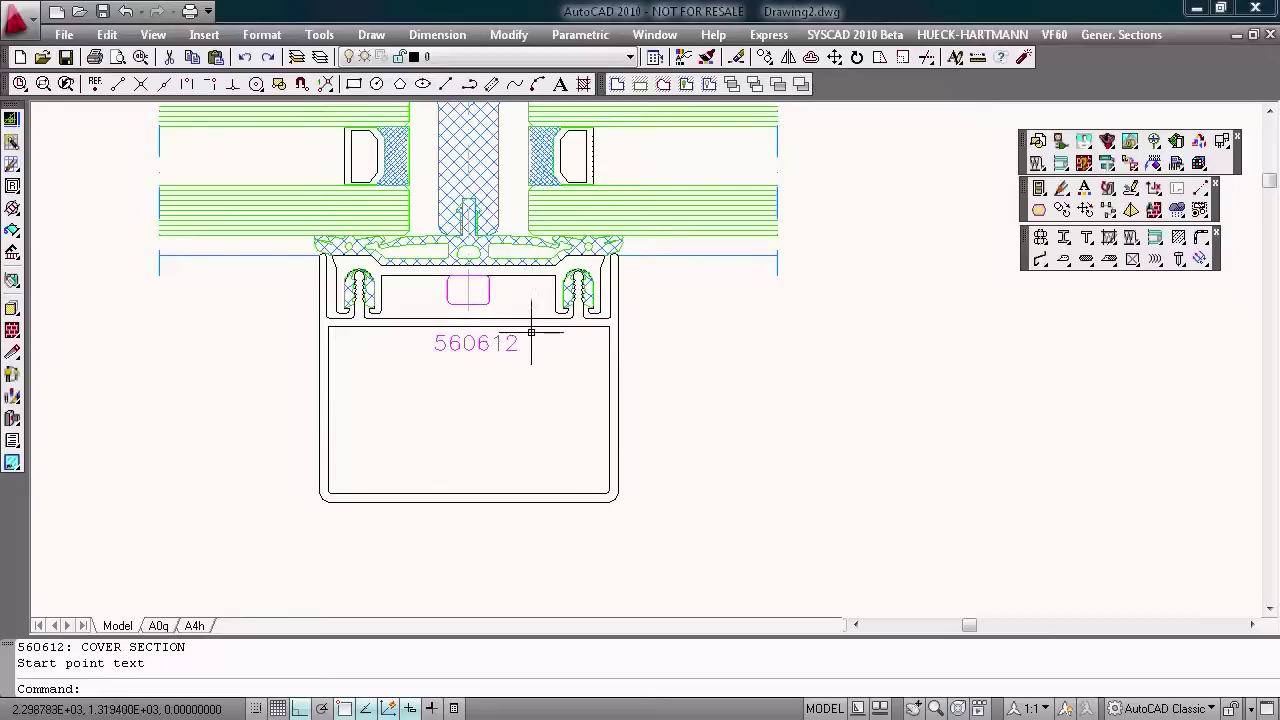
# Place the face cap's full attribute list, with all attributes kept, beside the cover section.
pyautogui.click(531, 327)
pyautogui.rightClick(531, 328)
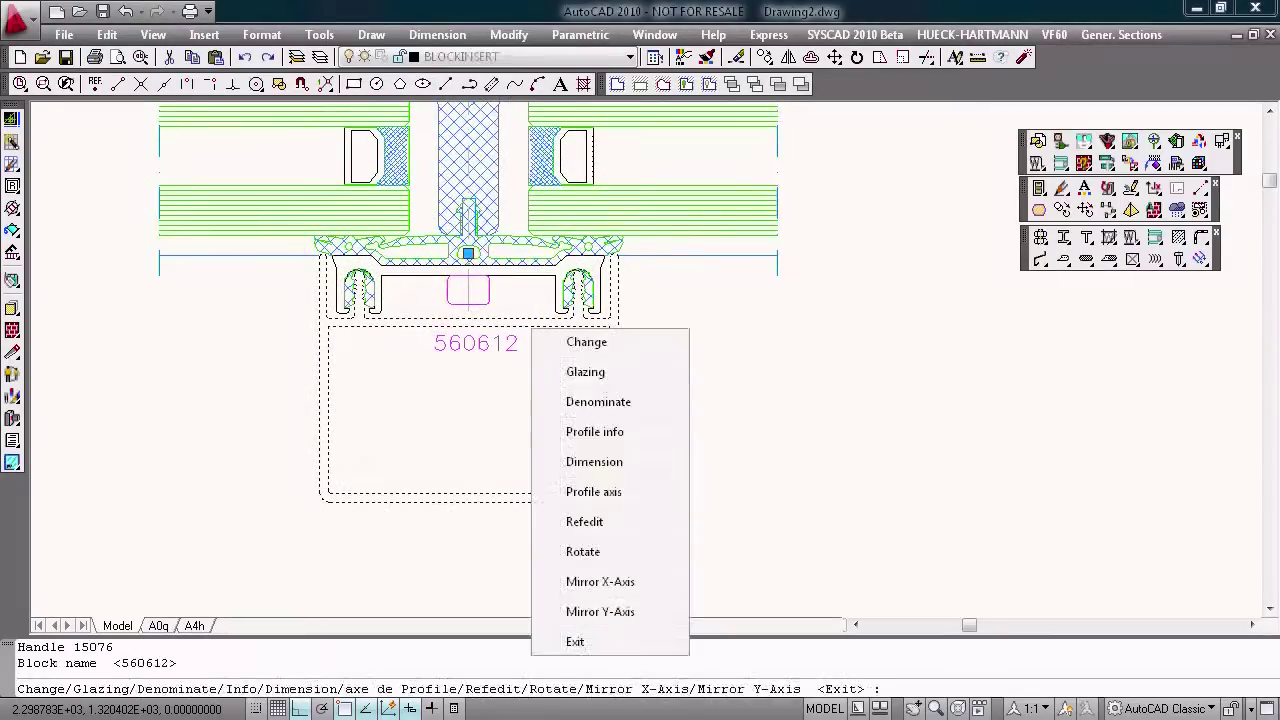
pyautogui.click(594, 431)
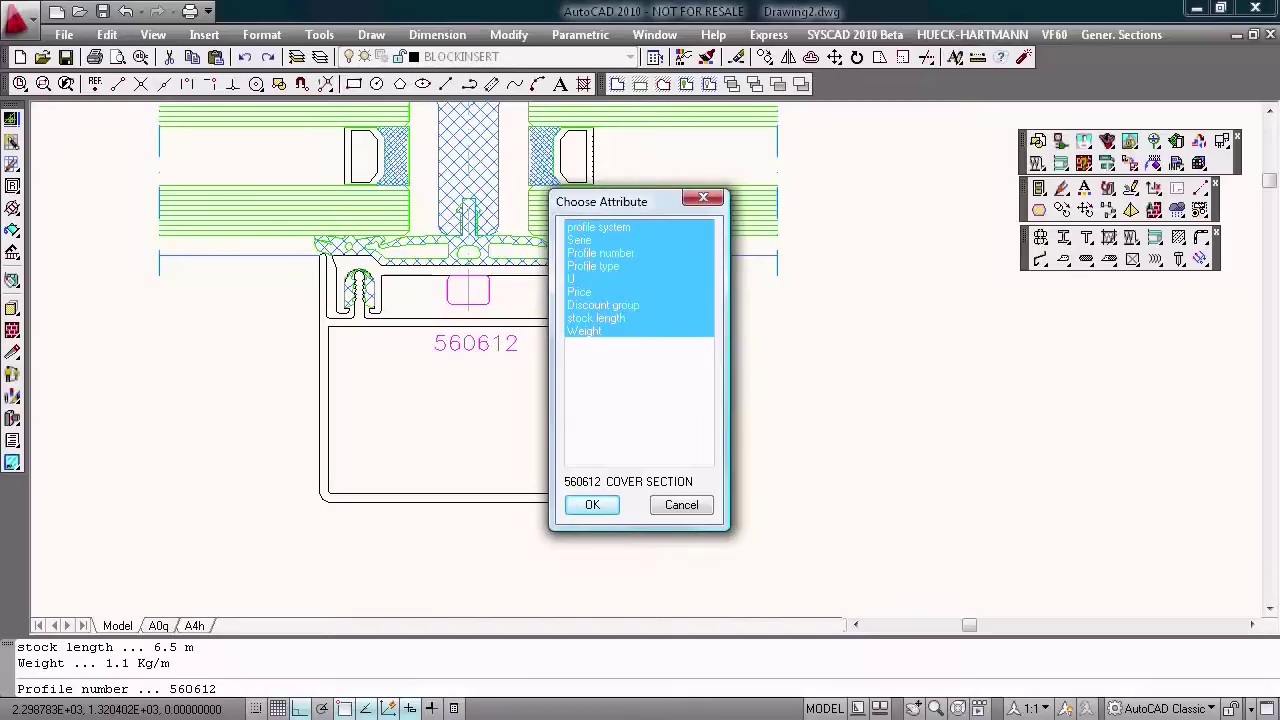
pyautogui.click(592, 504)
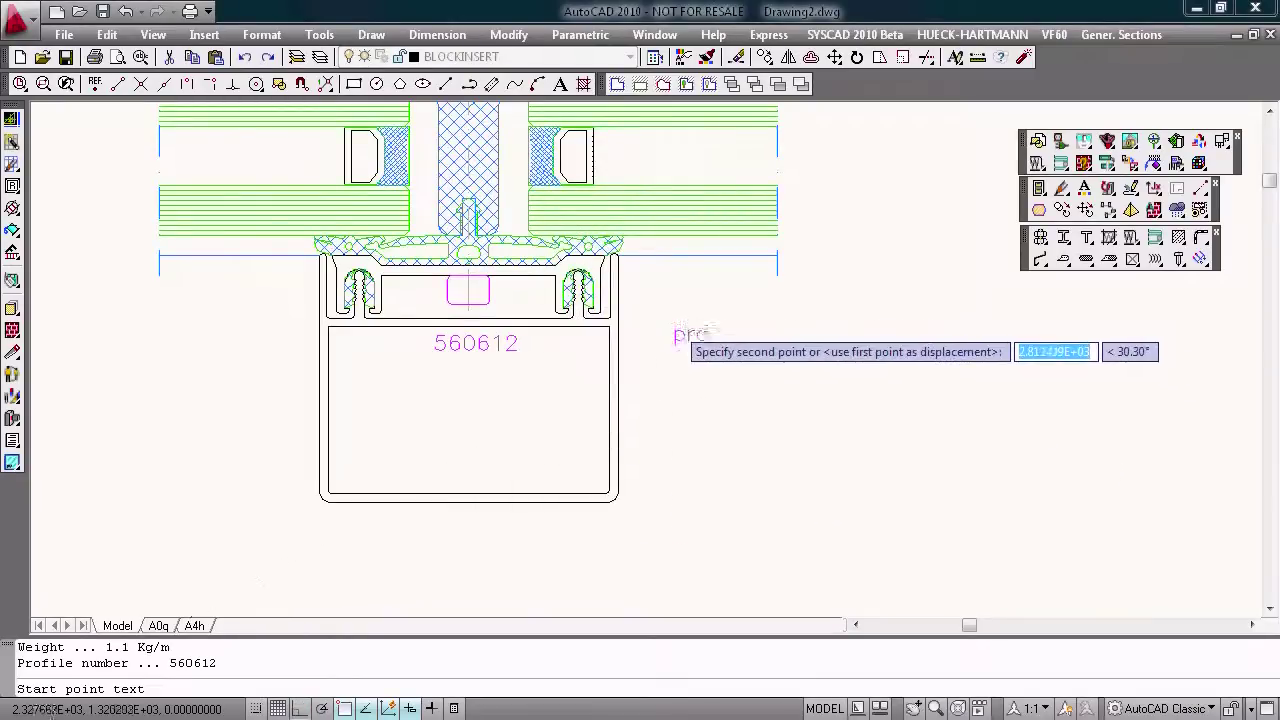
pyautogui.click(676, 340)
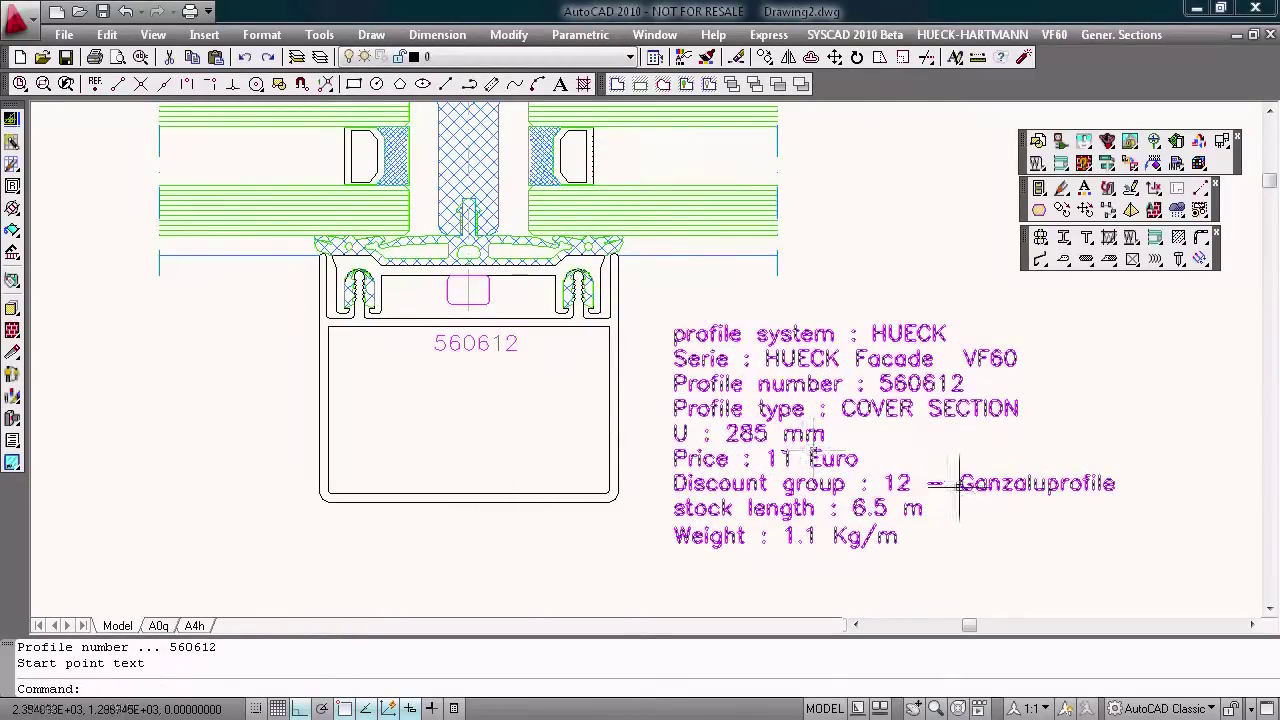
pyautogui.scroll(-4, 872, 452)
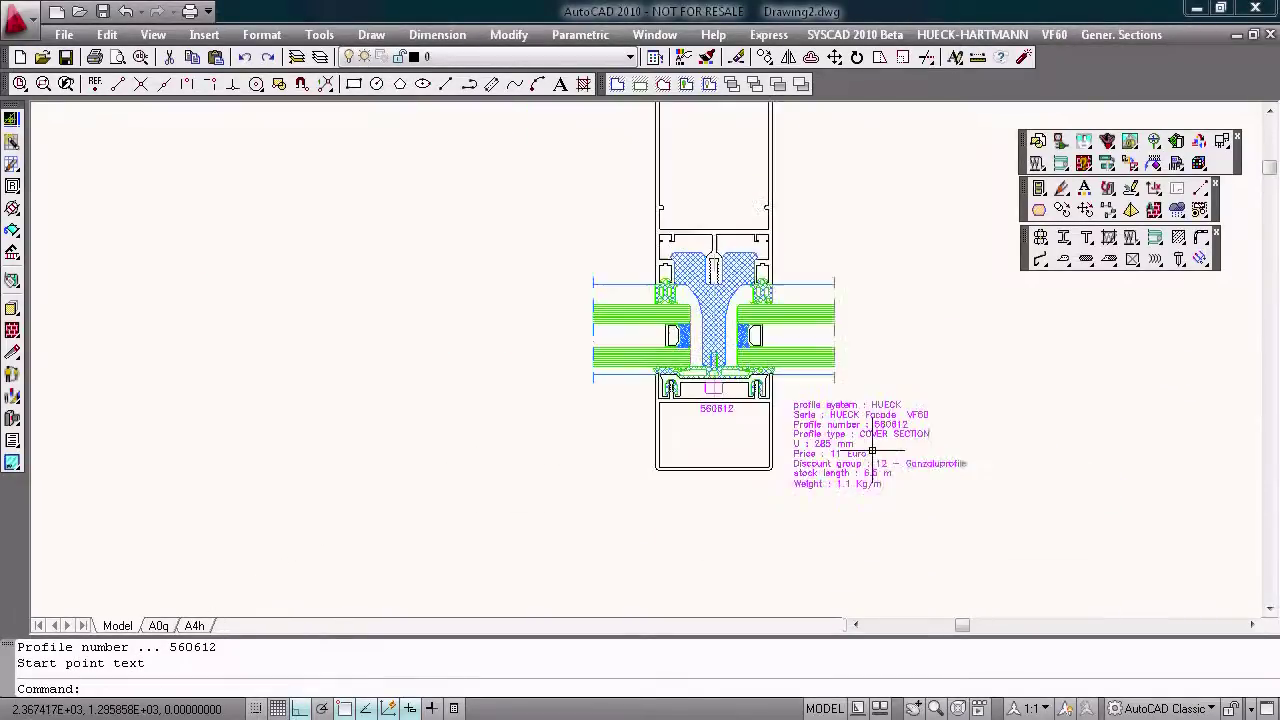
pyautogui.scroll(1, 975, 439)
pyautogui.scroll(1, 589, 477)
pyautogui.scroll(1, 535, 465)
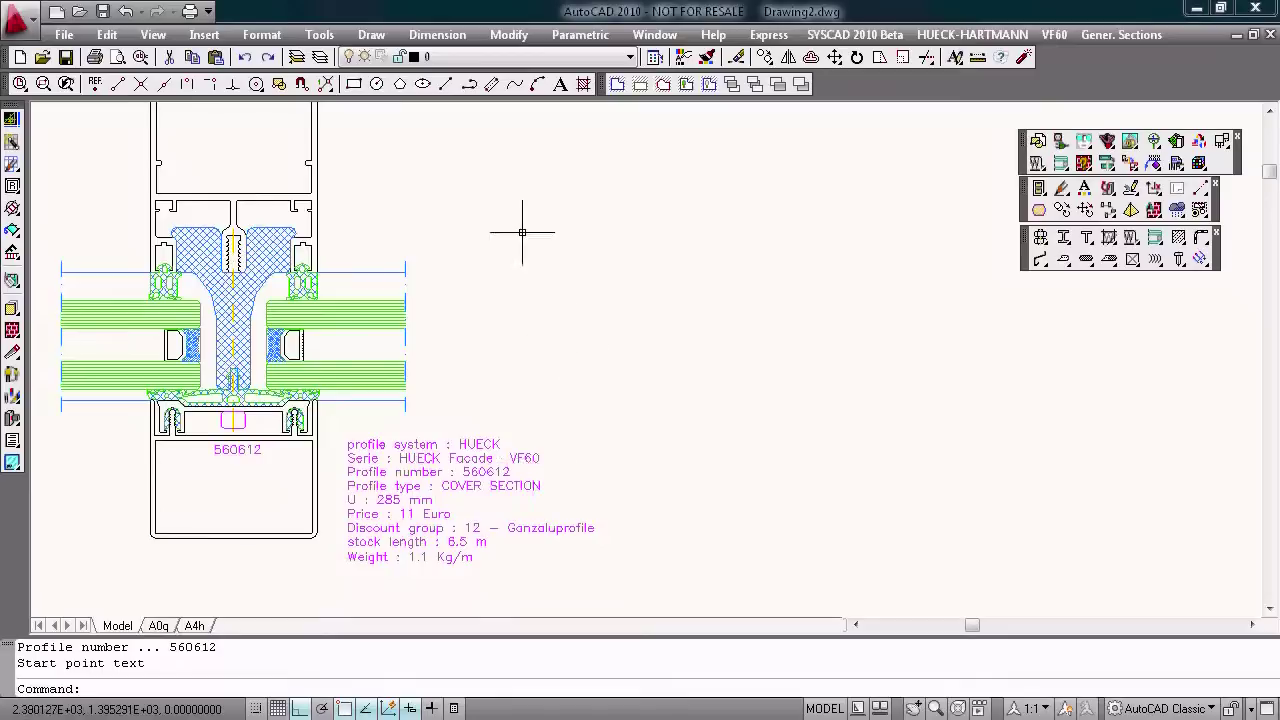
# Delete the right-hand glazing, gaskets, attribute text and the leftover piece near the profile.
pyautogui.click(522, 200)
pyautogui.click(372, 567)
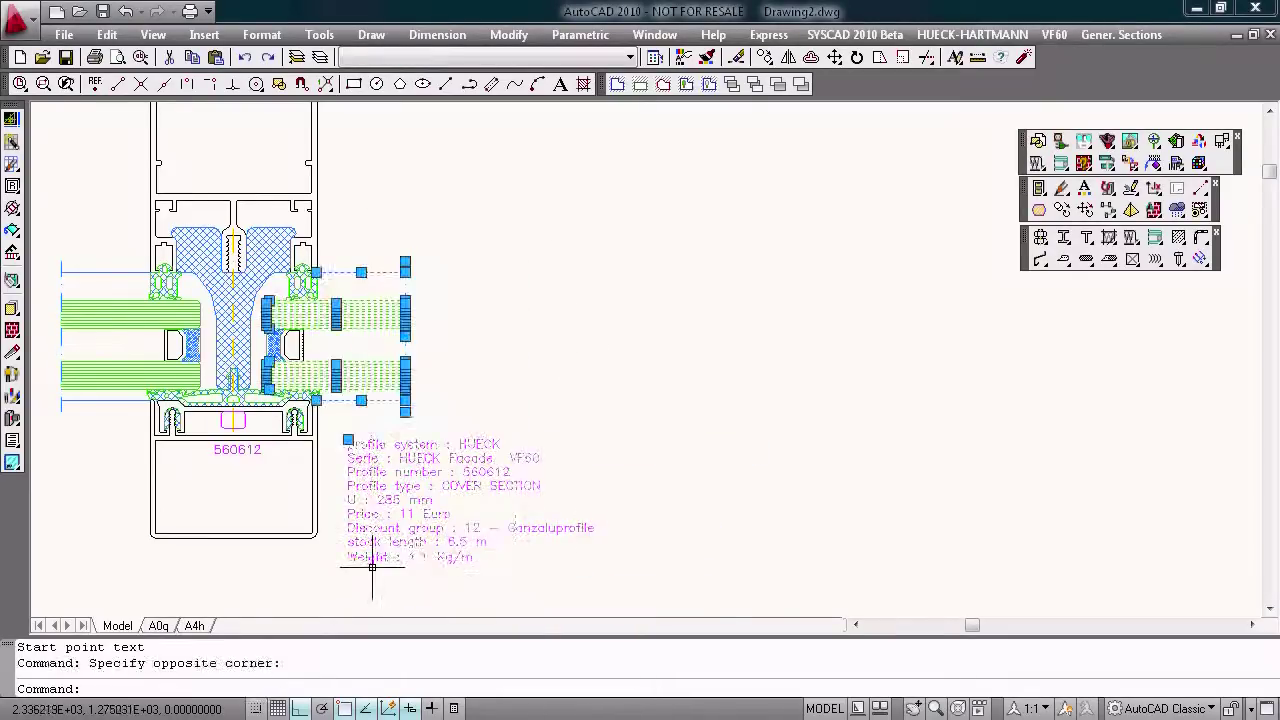
pyautogui.press('Delete')
pyautogui.click(343, 313)
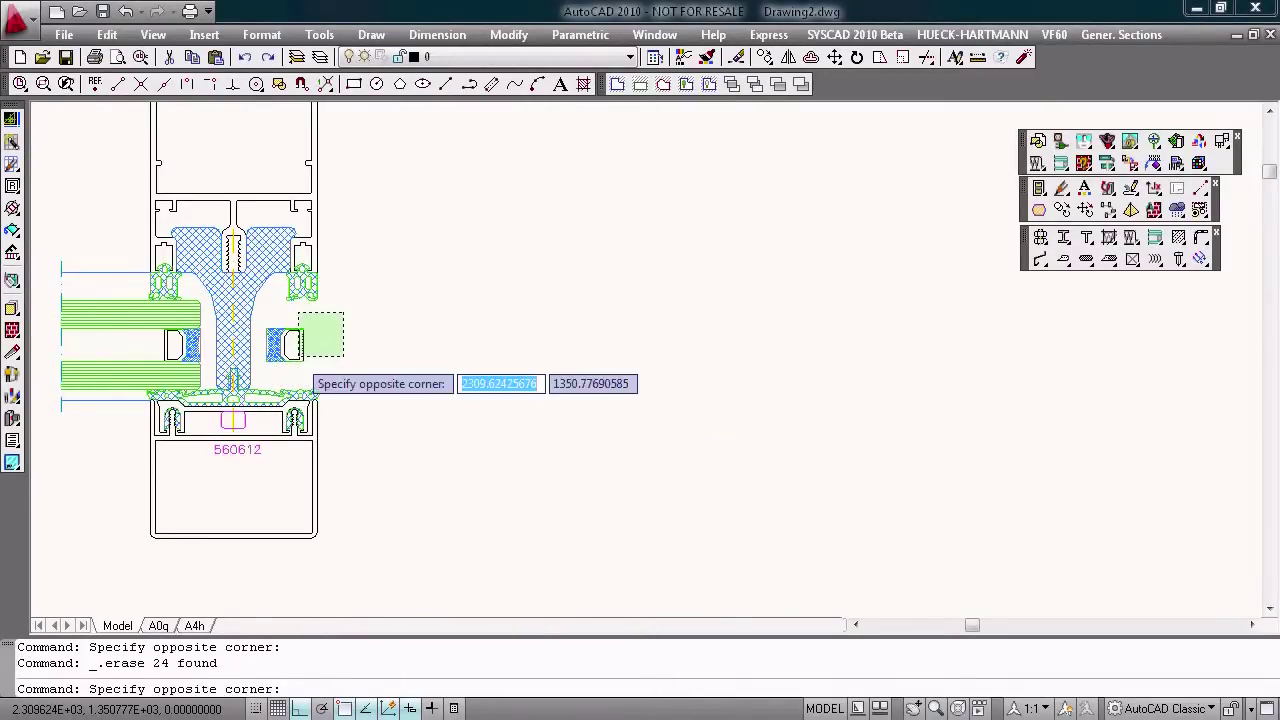
pyautogui.click(298, 357)
pyautogui.press('Delete')
pyautogui.scroll(-2, 467, 310)
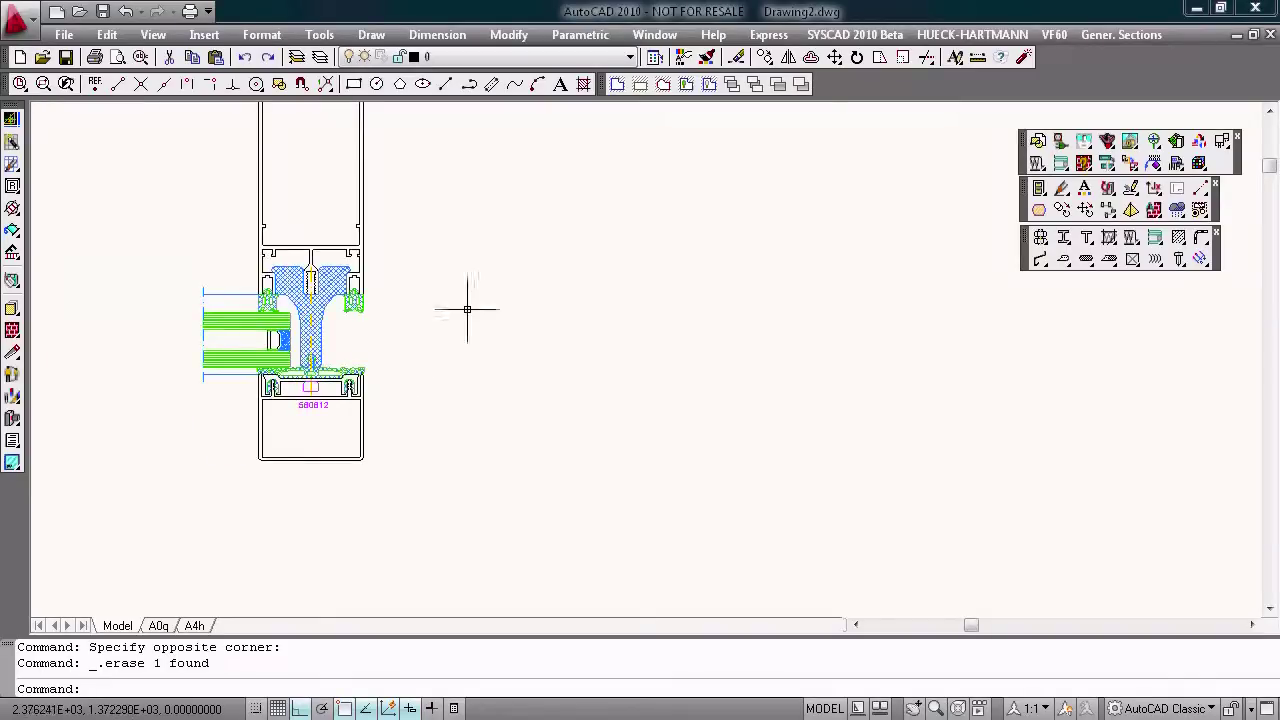
pyautogui.moveTo(467, 310); pyautogui.dragTo(381, 369, button='middle')
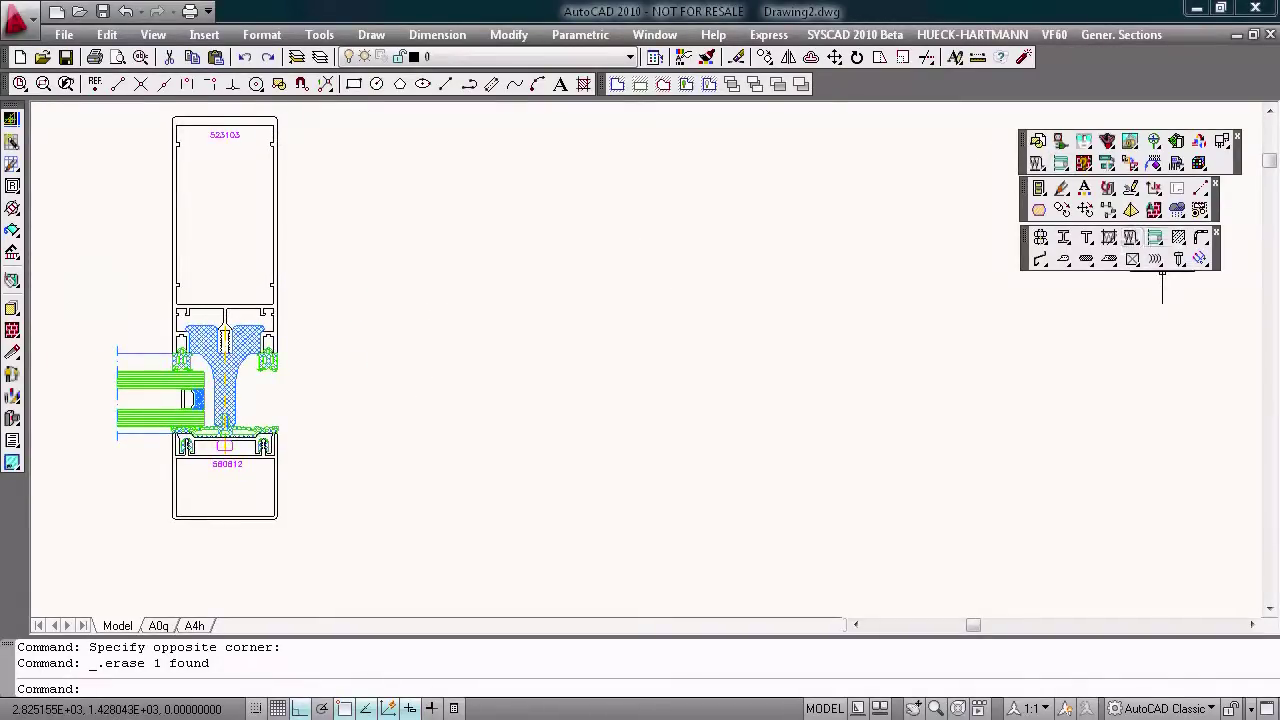
pyautogui.click(1178, 259)
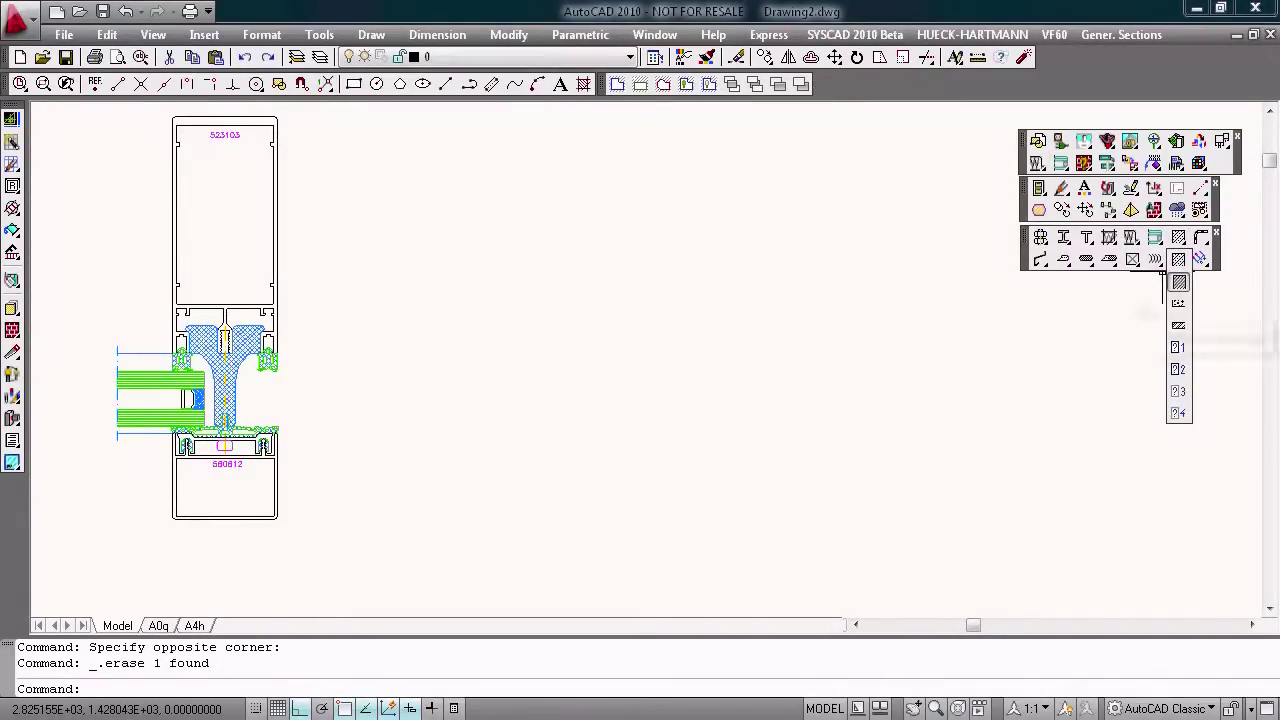
# Draw a rectangular wall block beside the mullion, hatched ANSI31 at factor 5.
pyautogui.click(1179, 282)
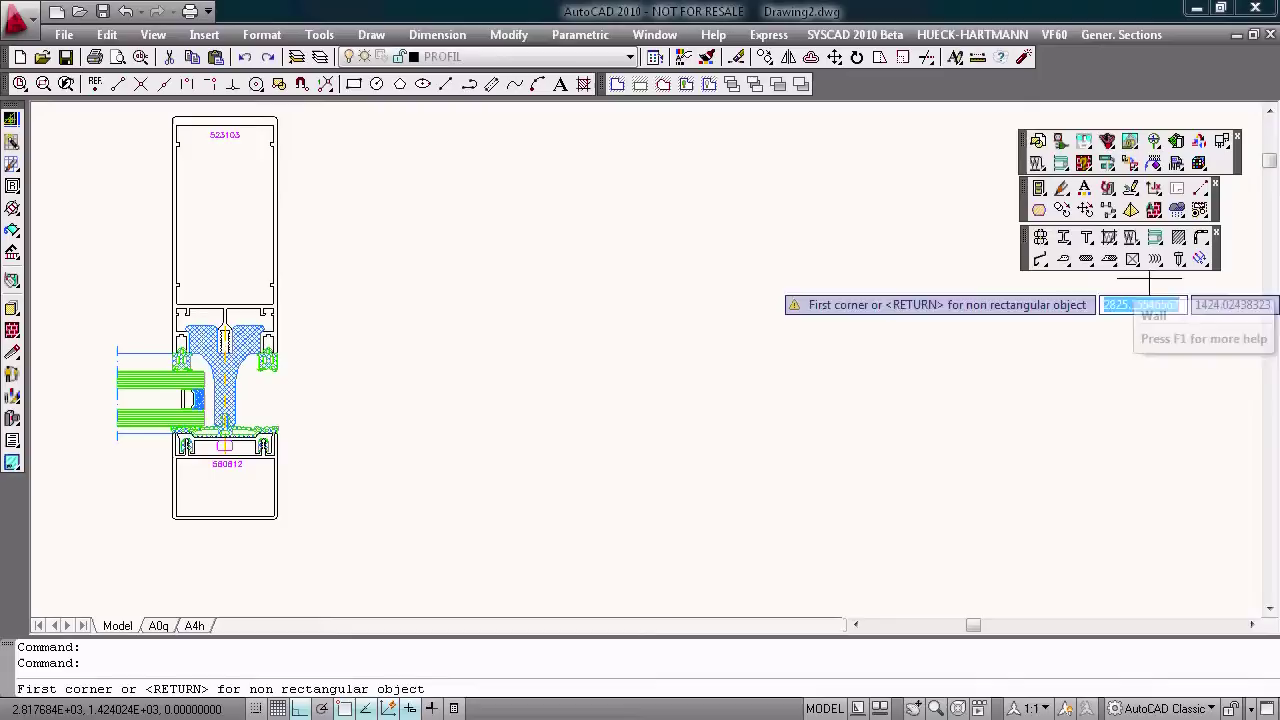
pyautogui.click(301, 451)
pyautogui.click(636, 120)
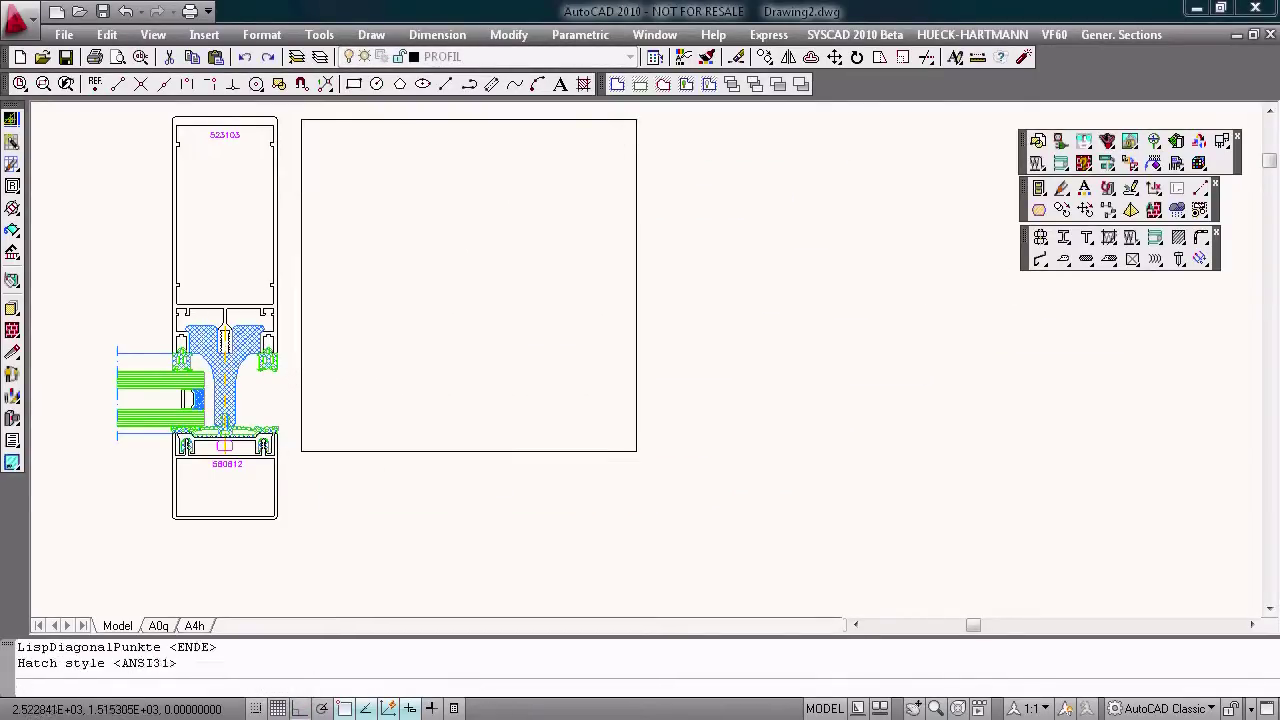
pyautogui.press('Return')
pyautogui.press('Return')
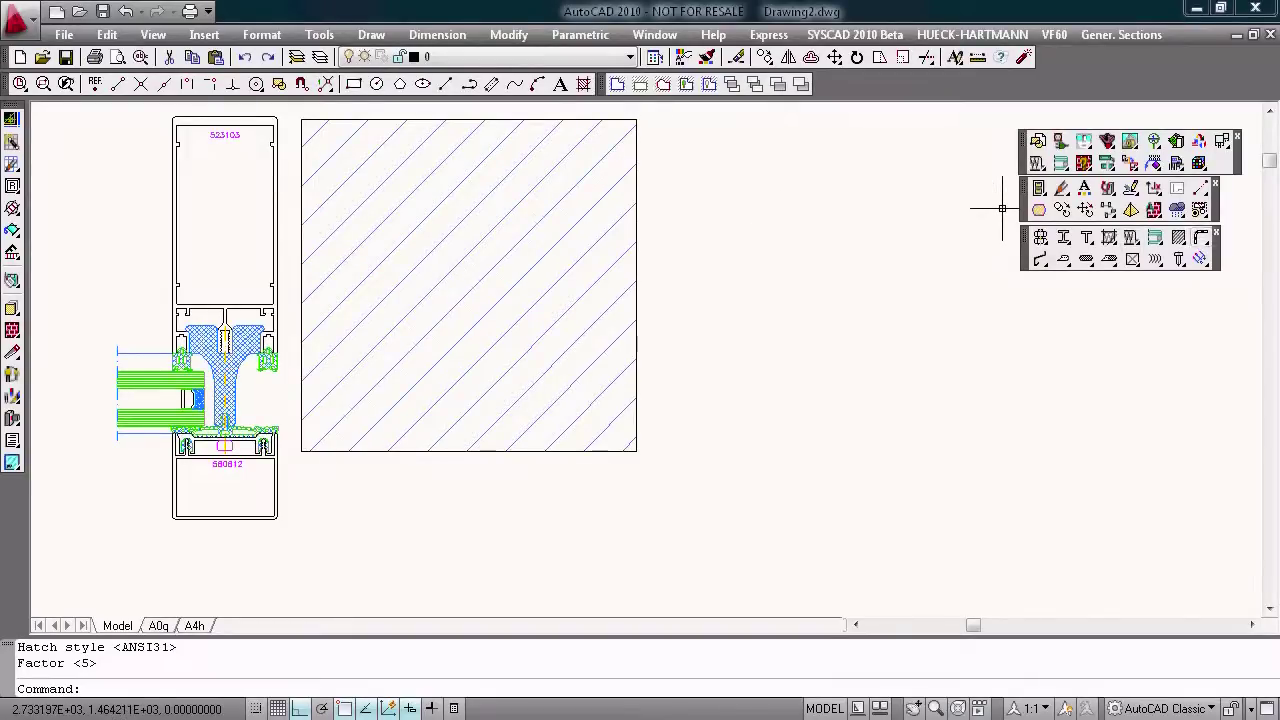
pyautogui.click(1040, 259)
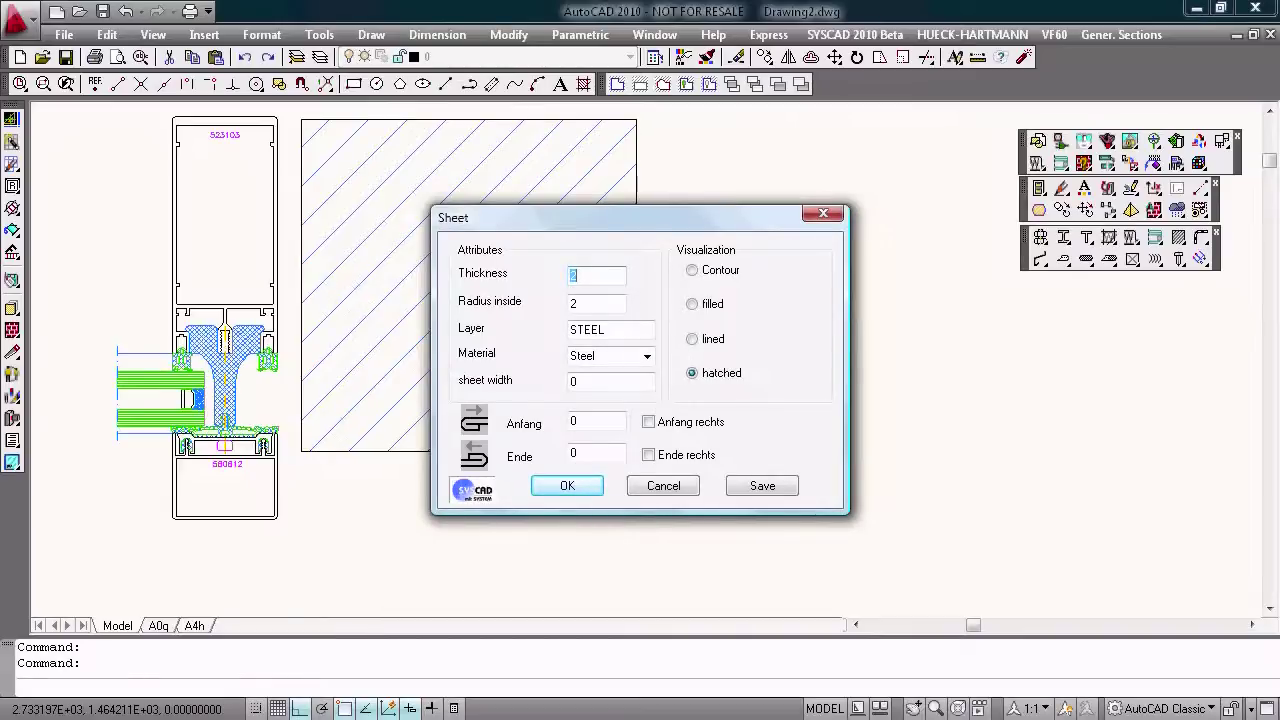
# Draw a 2 mm steel L-bracket from the mullion cover to the wall face with a 50 mm upright leg.
pyautogui.press('Return')
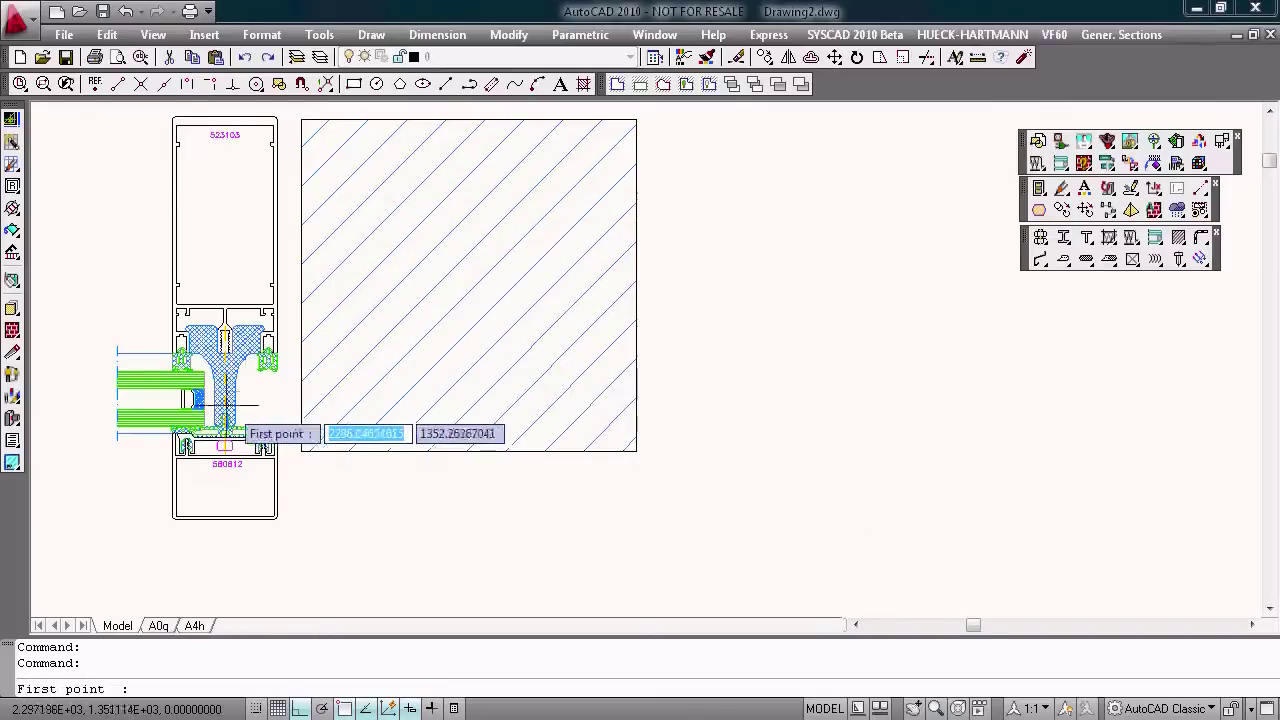
pyautogui.scroll(3, 260, 430)
pyautogui.click(285, 446)
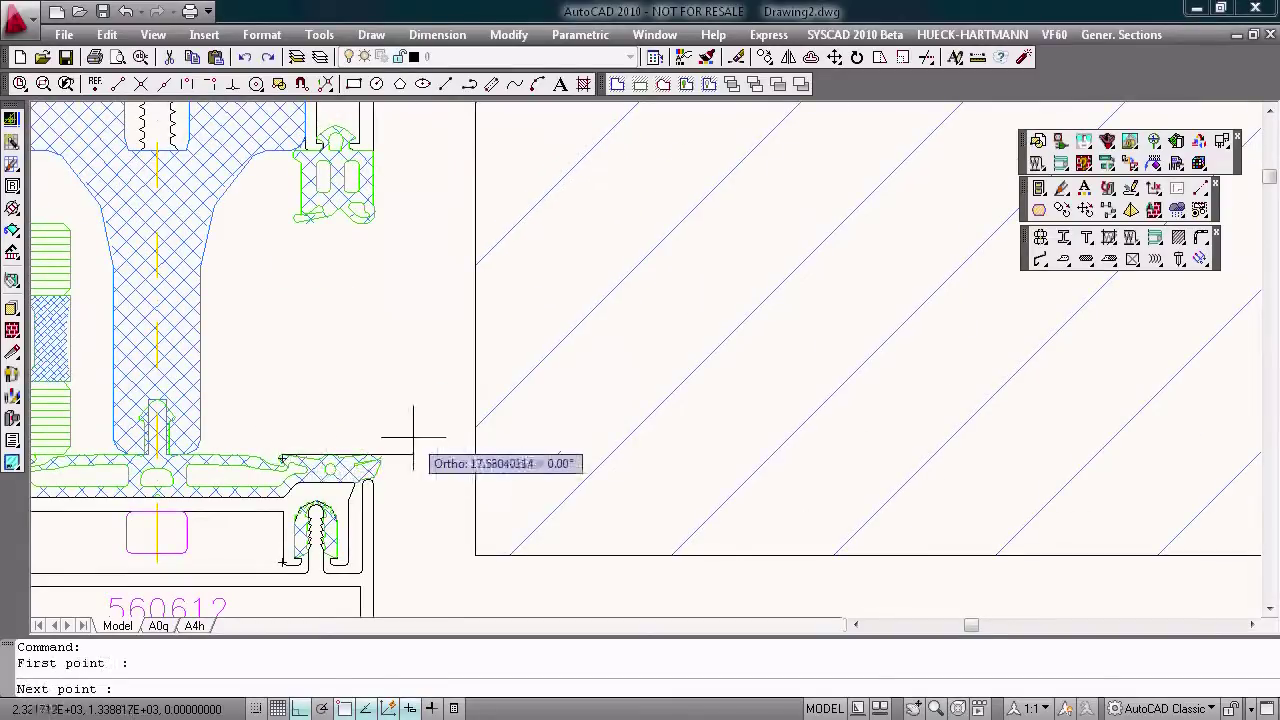
pyautogui.click(474, 456)
pyautogui.click(428, 250)
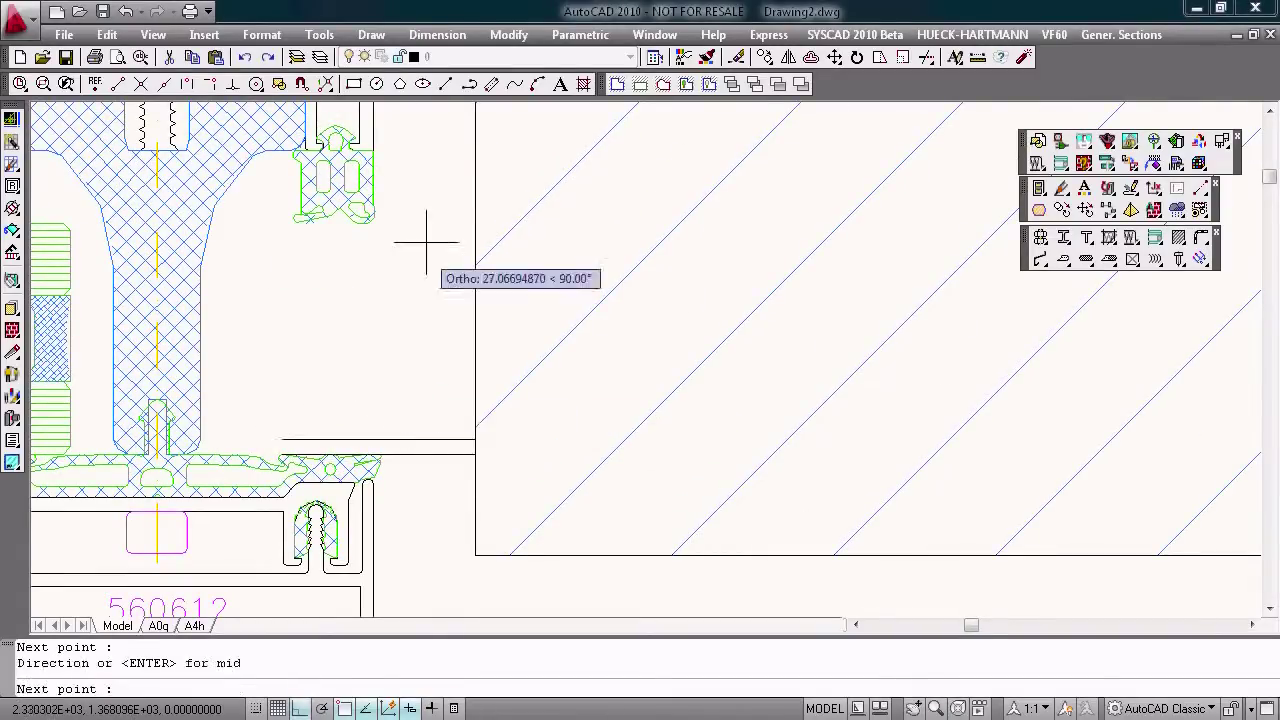
pyautogui.scroll(-1, 433, 243)
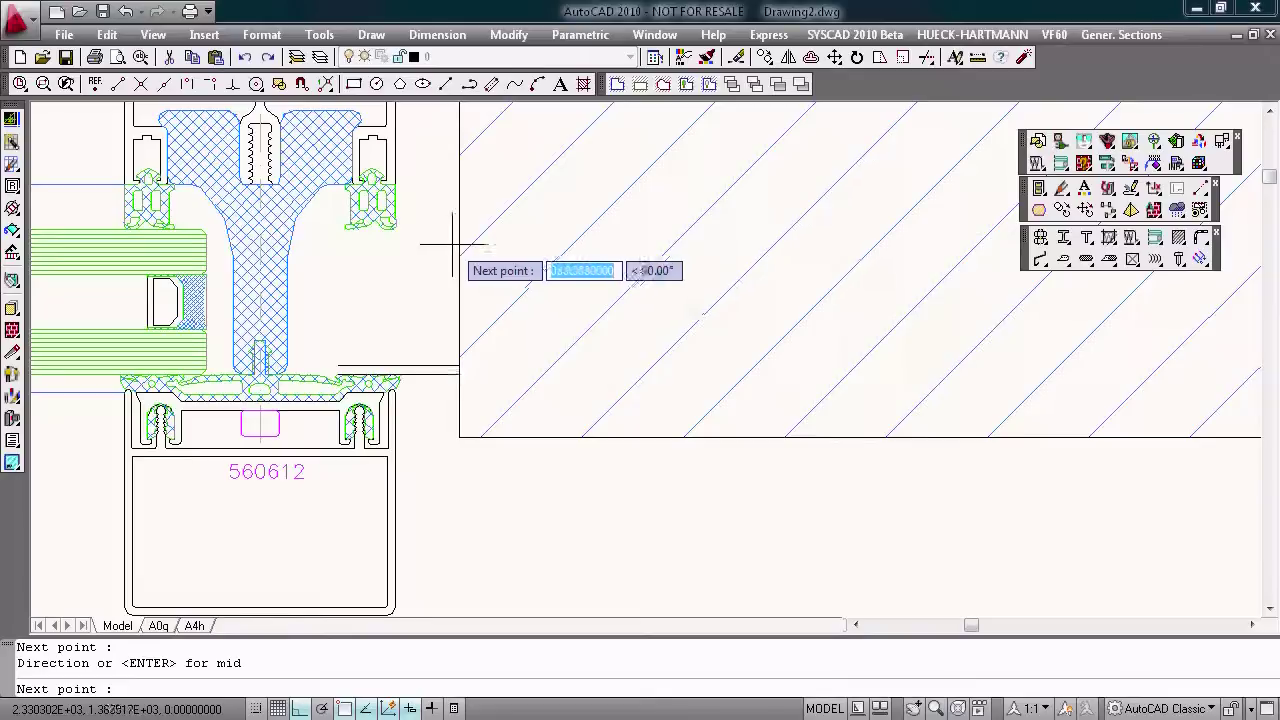
pyautogui.write('50')
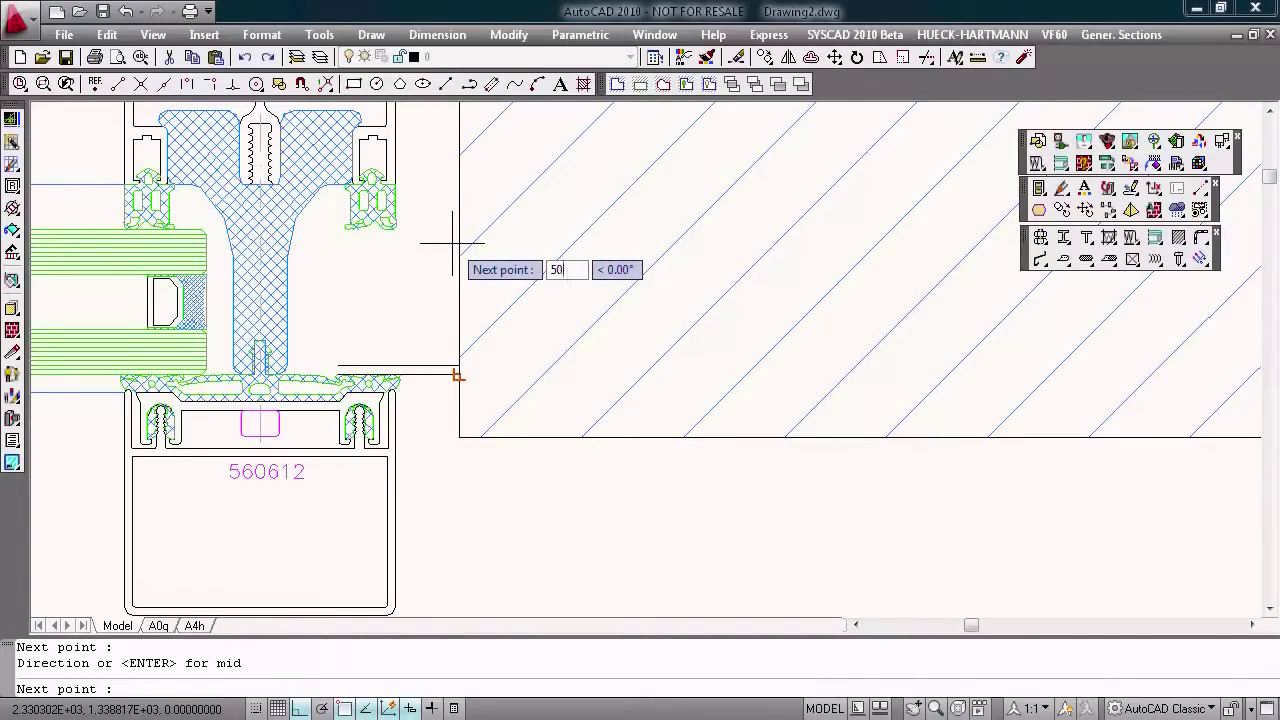
pyautogui.press('Return')
pyautogui.click(428, 262)
pyautogui.press('Return')
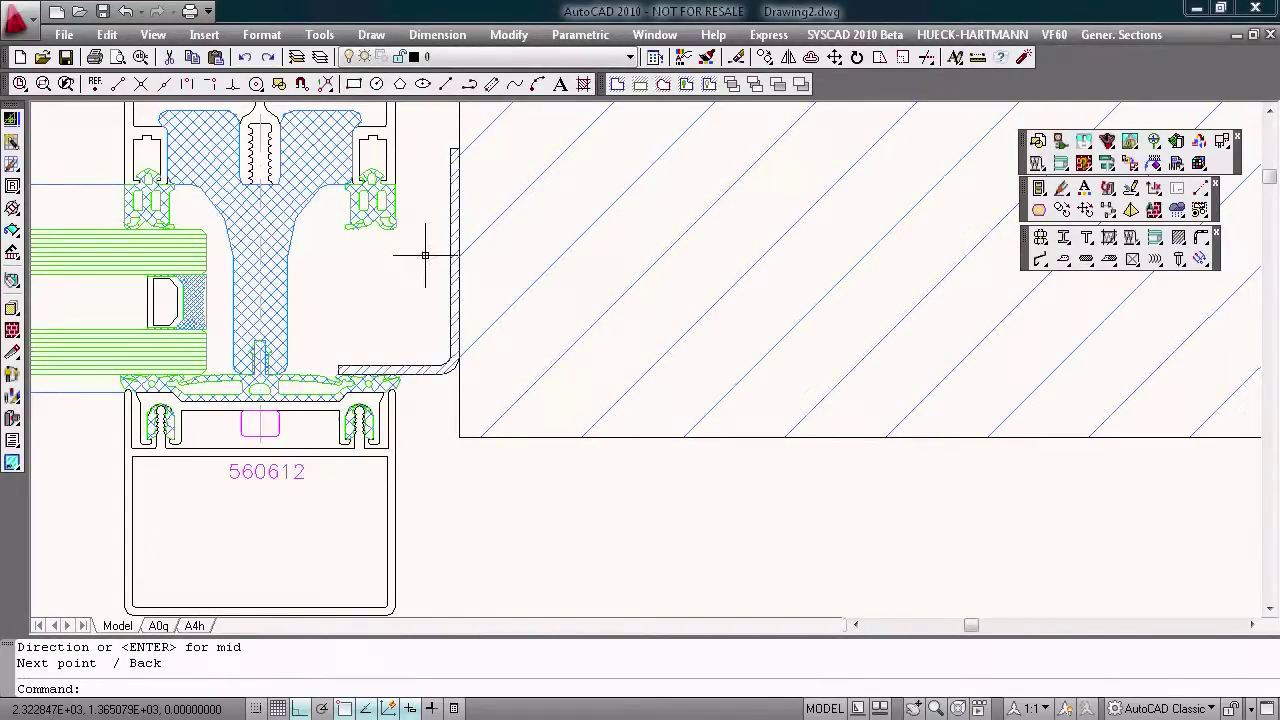
pyautogui.scroll(-1, 426, 262)
pyautogui.scroll(-2, 334, 343)
pyautogui.scroll(-1, 343, 337)
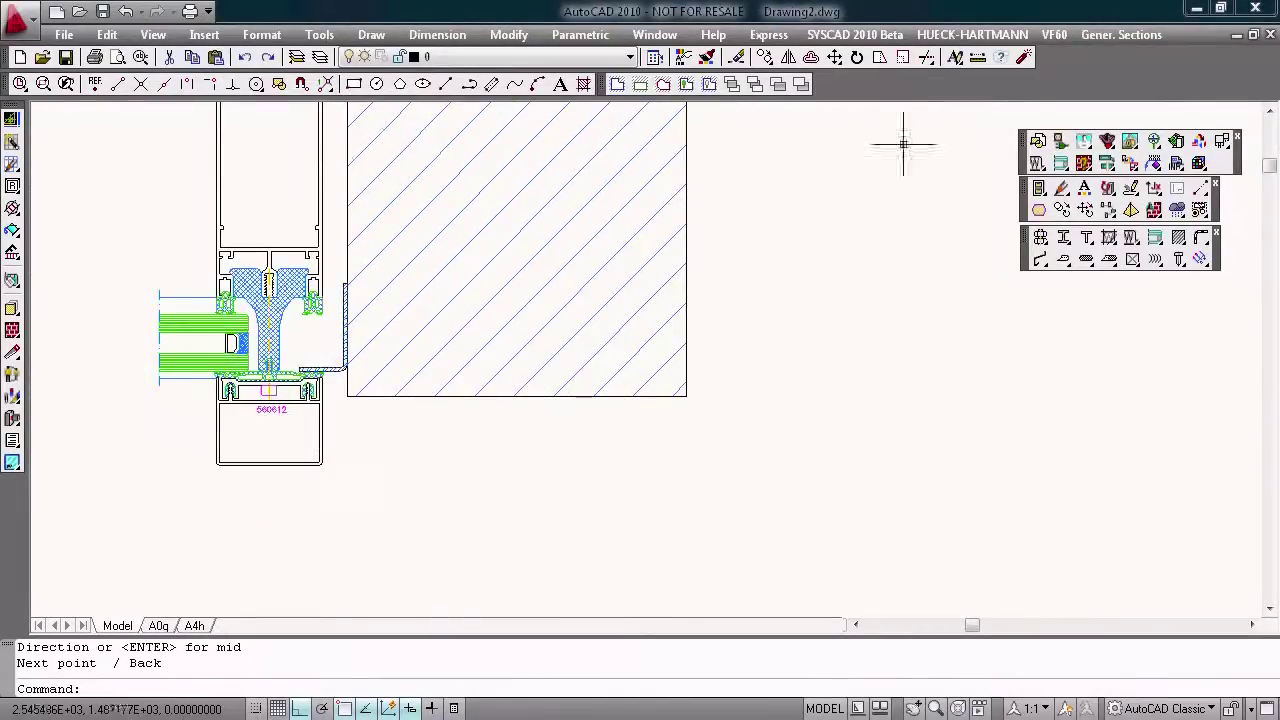
# Add a leader label to the bracket reading steel, 2 mm thick, 73 mm long.
pyautogui.click(1154, 188)
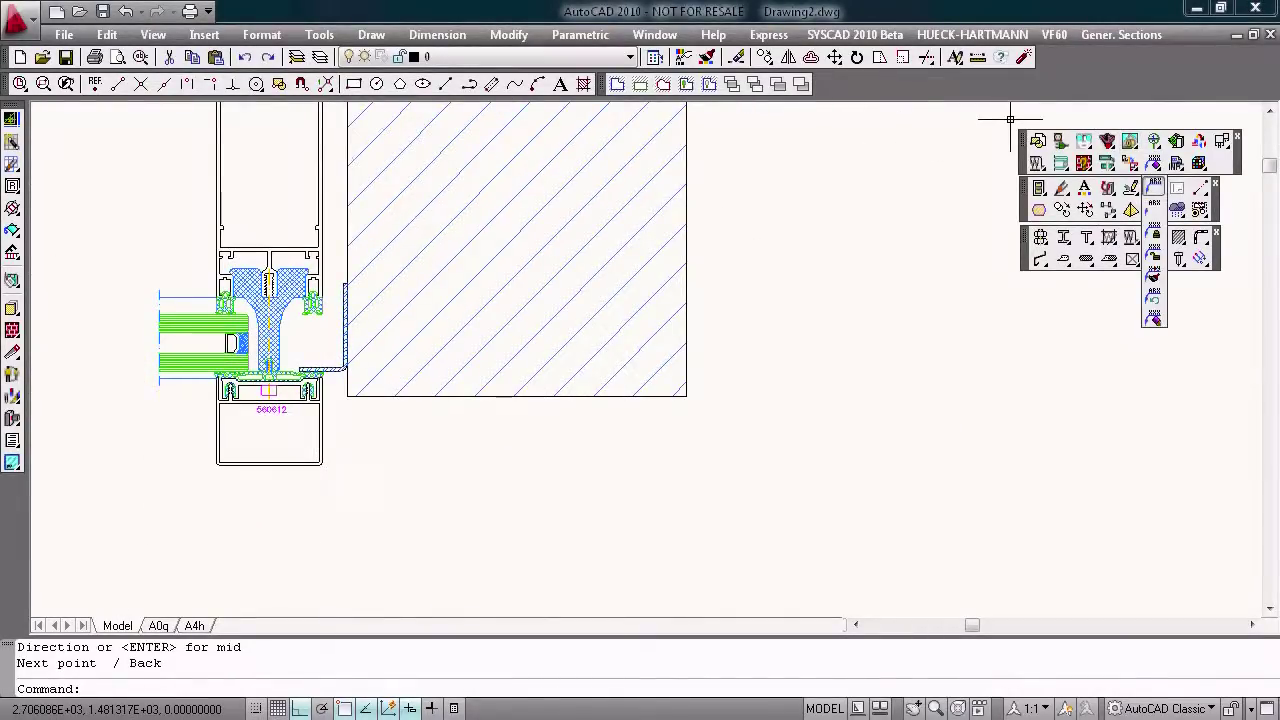
pyautogui.click(1154, 188)
pyautogui.click(340, 374)
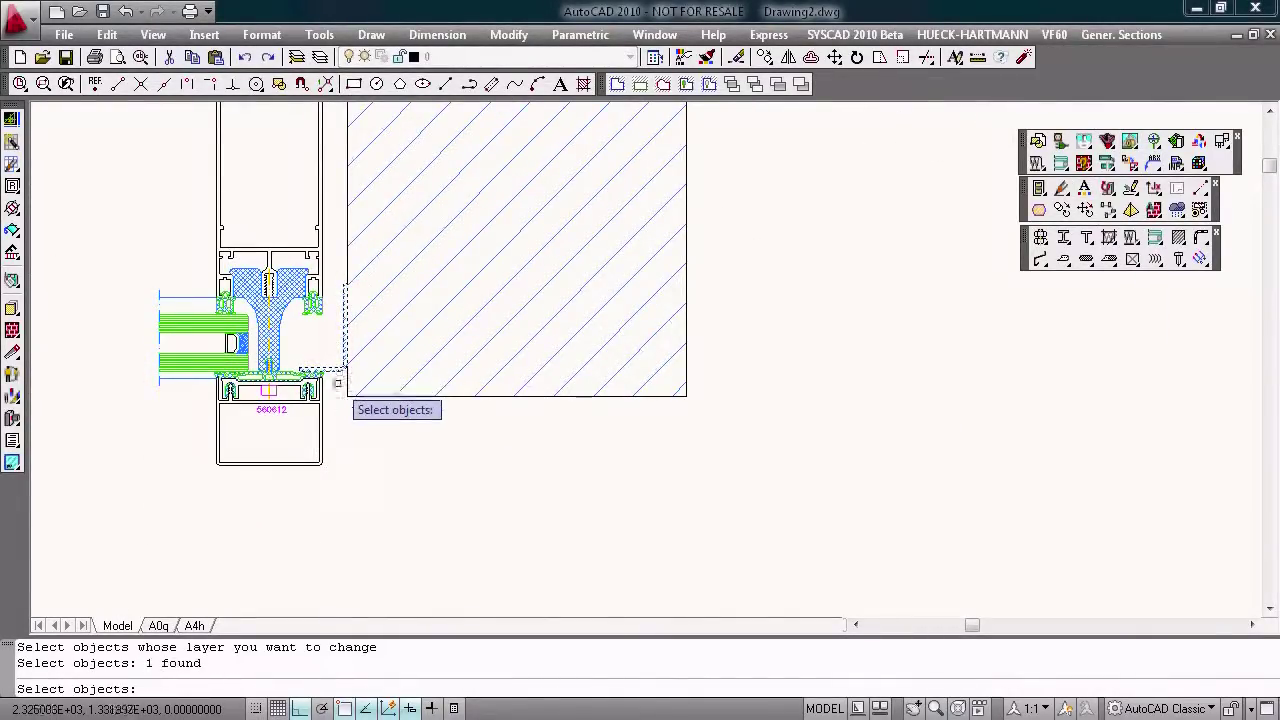
pyautogui.press('Return')
pyautogui.click(340, 366)
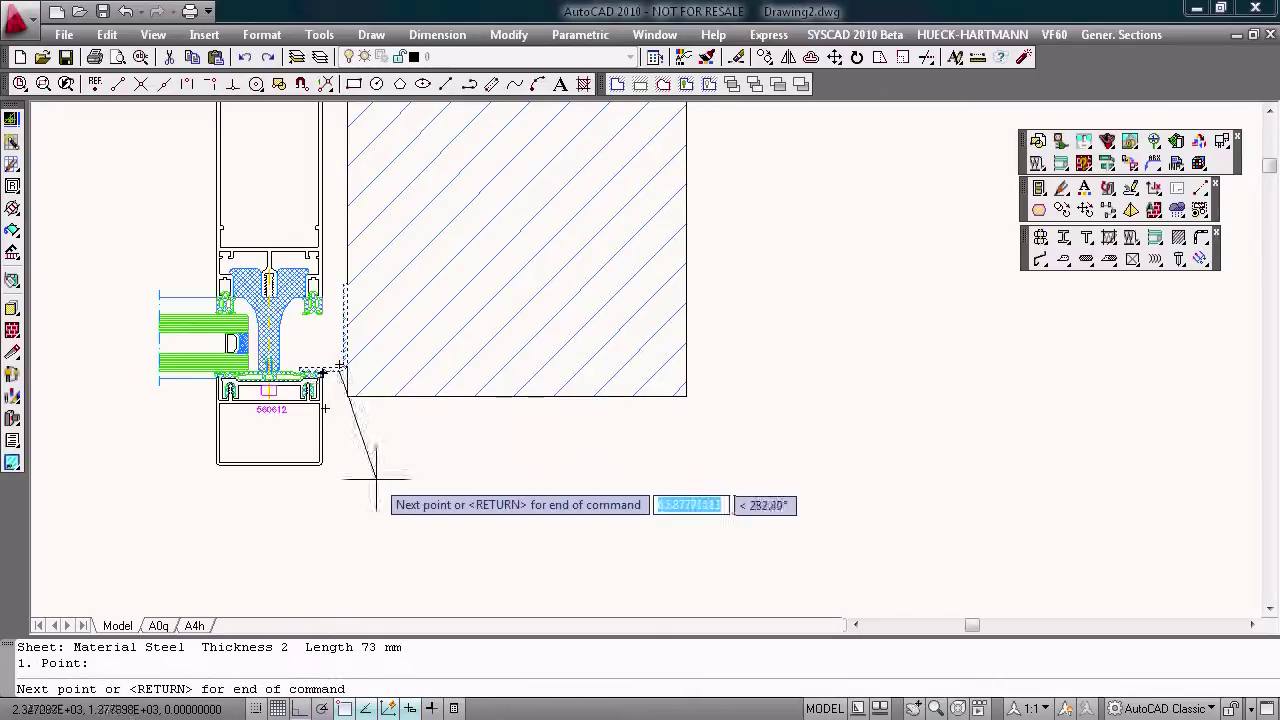
pyautogui.click(368, 428)
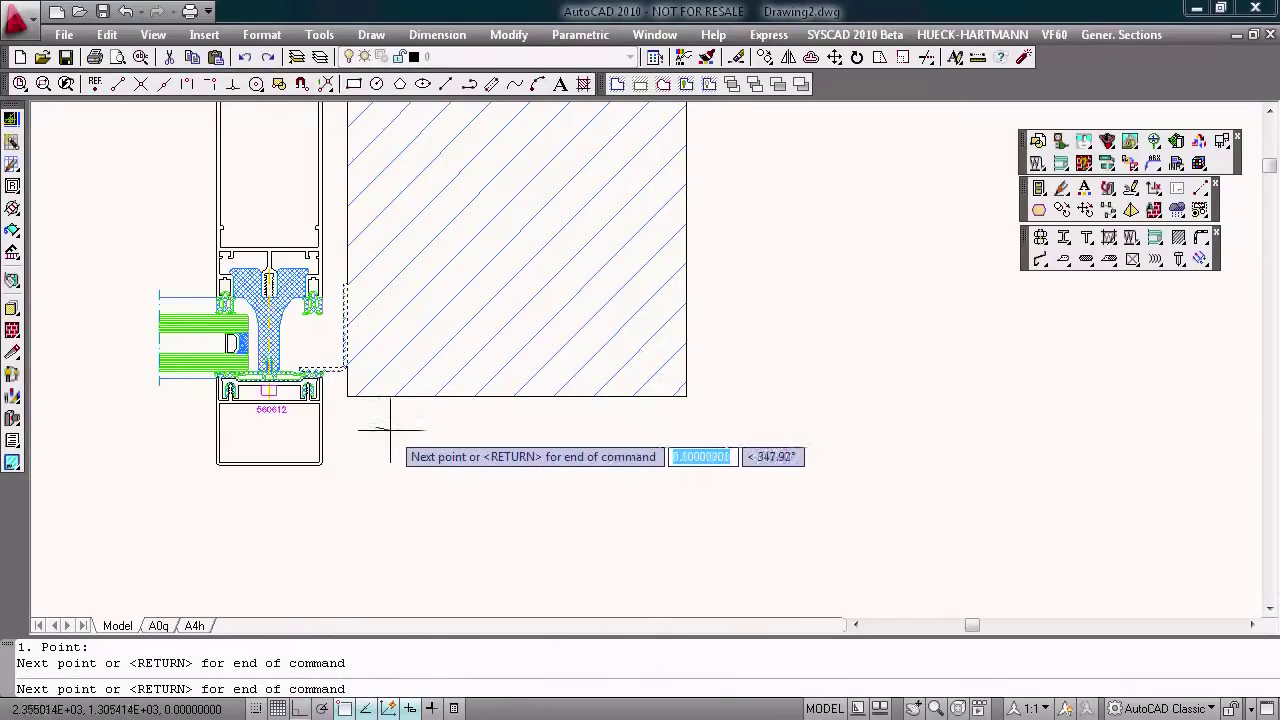
pyautogui.press('Return')
pyautogui.scroll(-2, 420, 372)
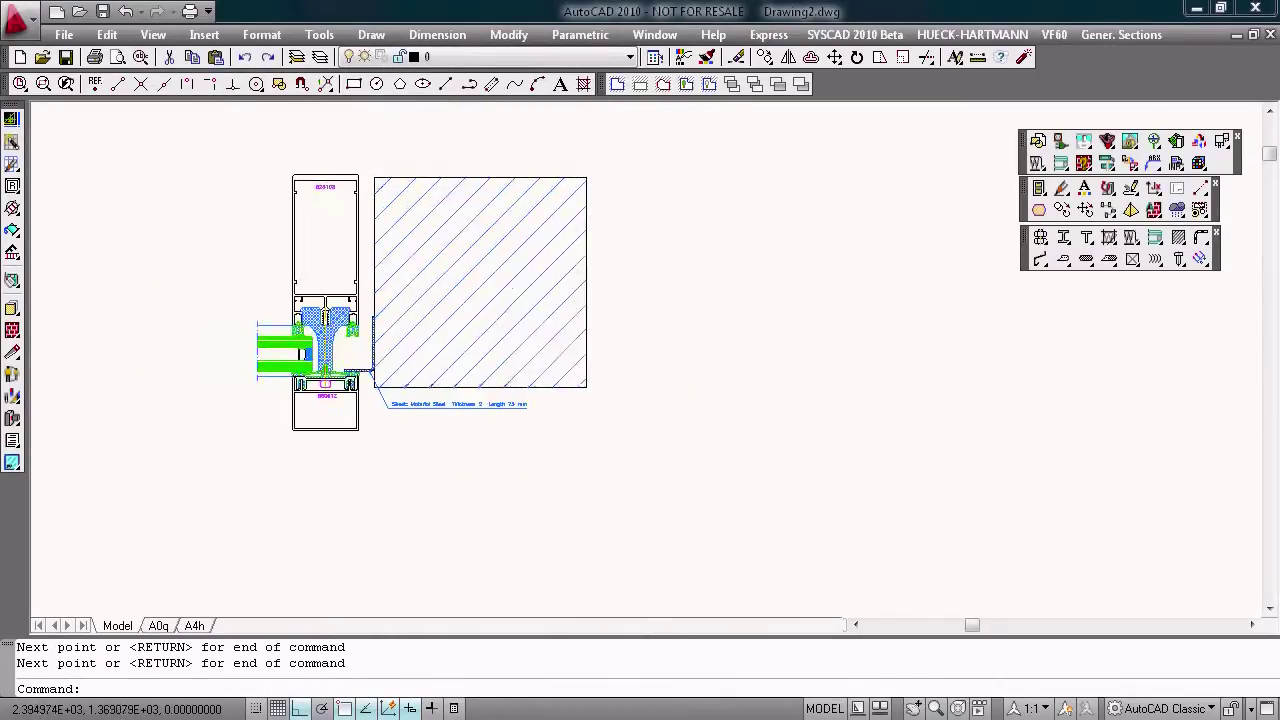
pyautogui.moveTo(509, 289); pyautogui.dragTo(406, 357, button='middle')
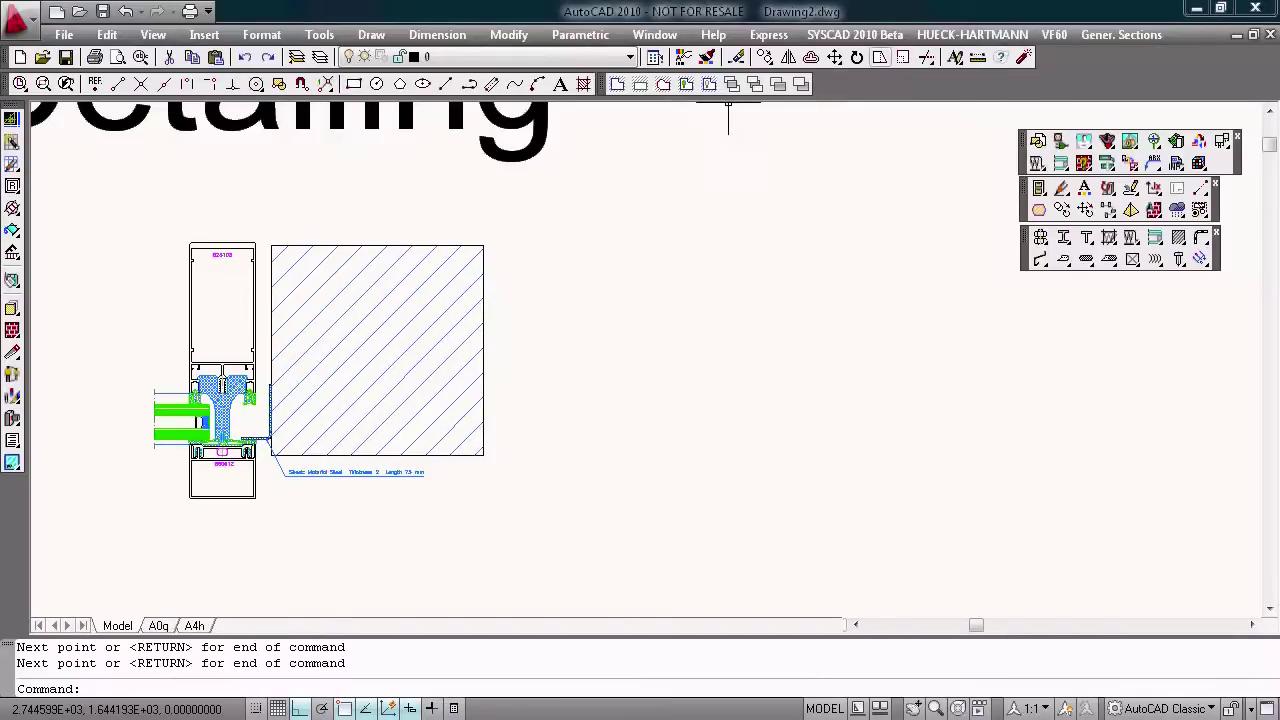
# Stretch the hatched wall block 20 mm away, lengthening the bracket label to 93 mm.
pyautogui.click(879, 56)
pyautogui.click(635, 212)
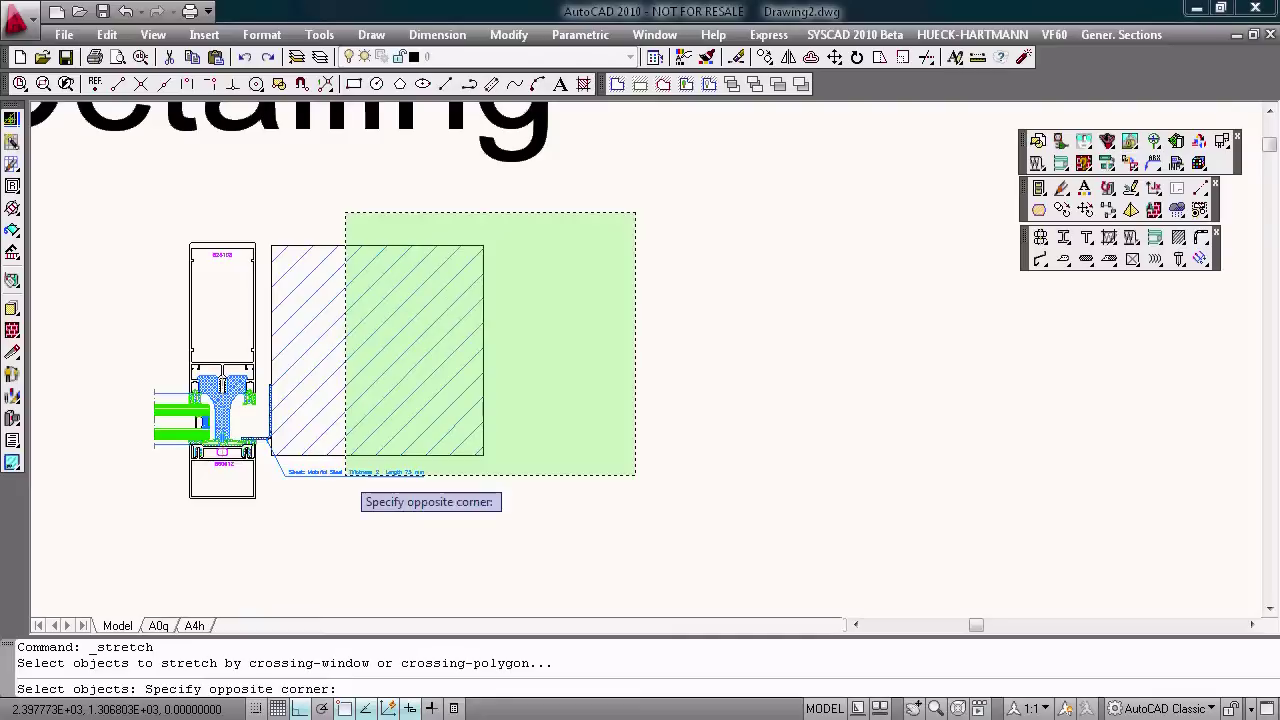
pyautogui.click(266, 527)
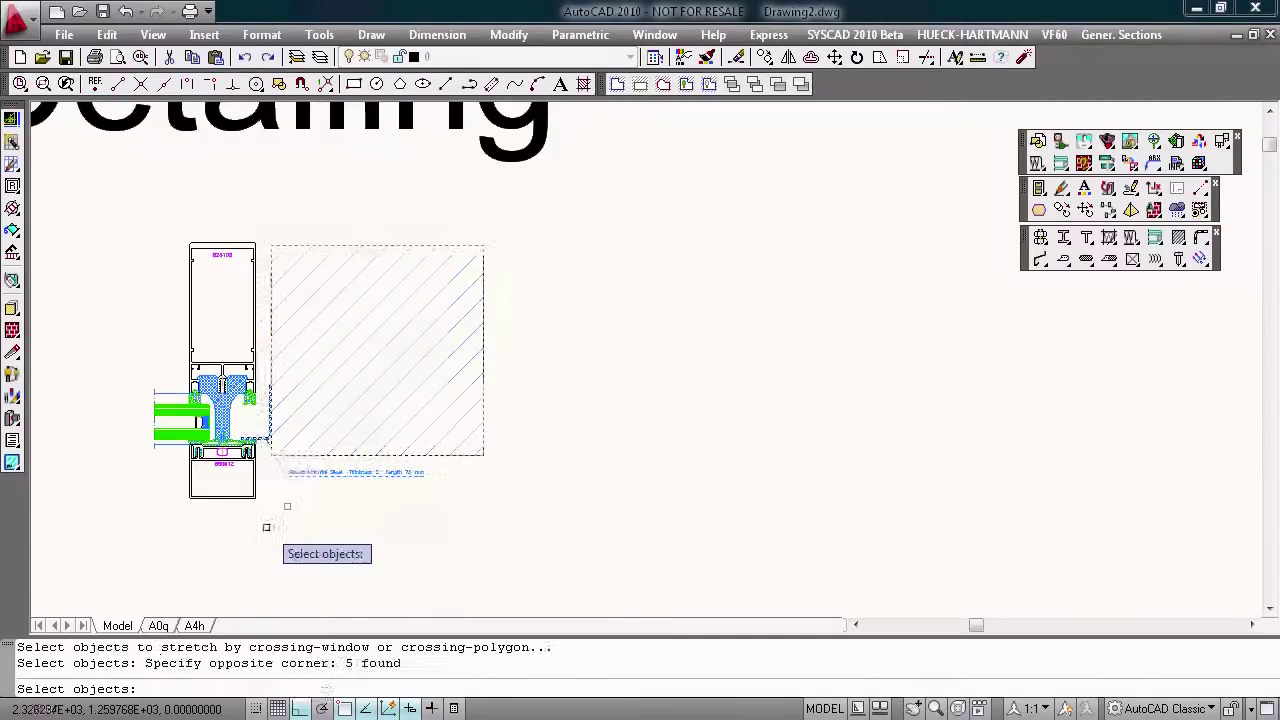
pyautogui.press('Return')
pyautogui.click(287, 506)
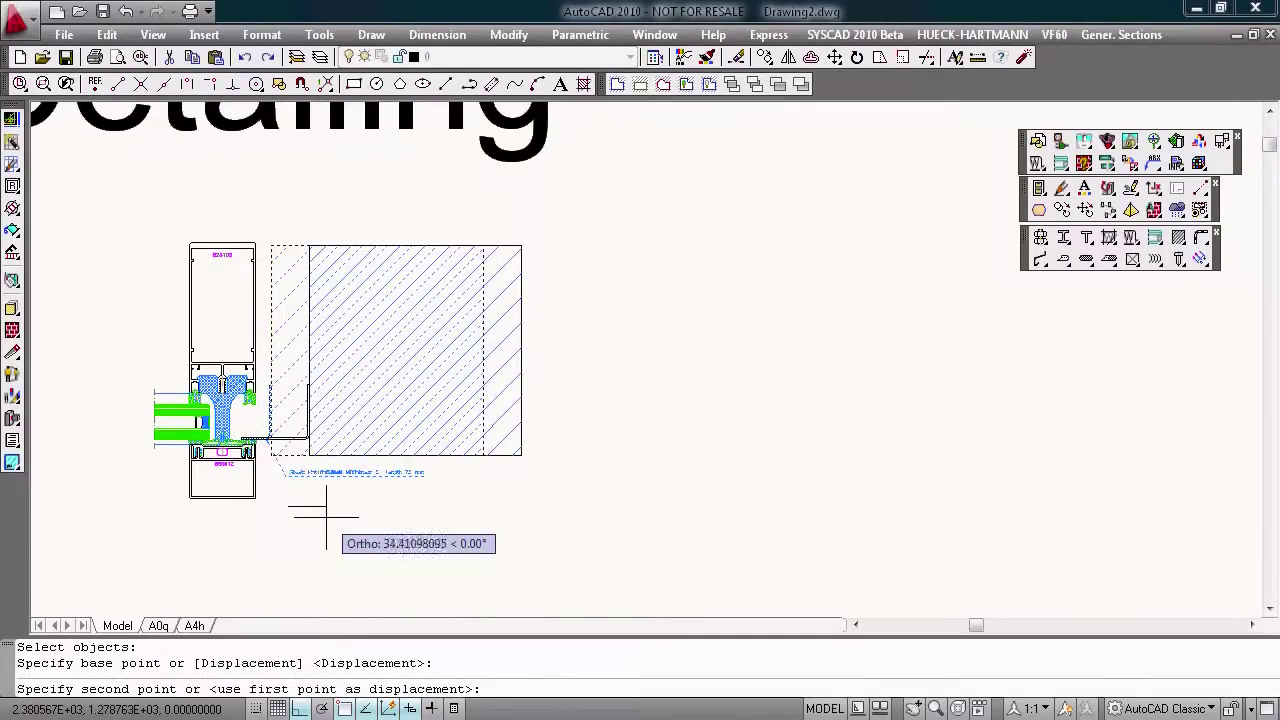
pyautogui.write('20')
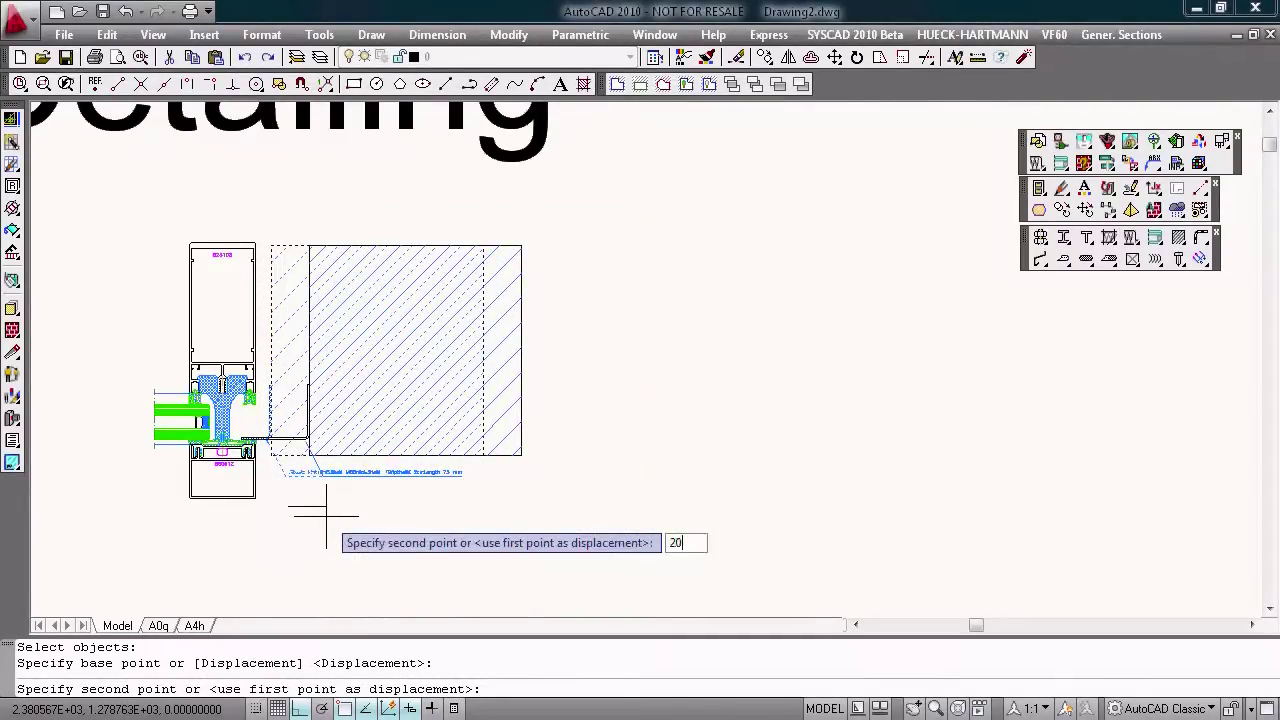
pyautogui.press('Return')
pyautogui.scroll(3, 415, 475)
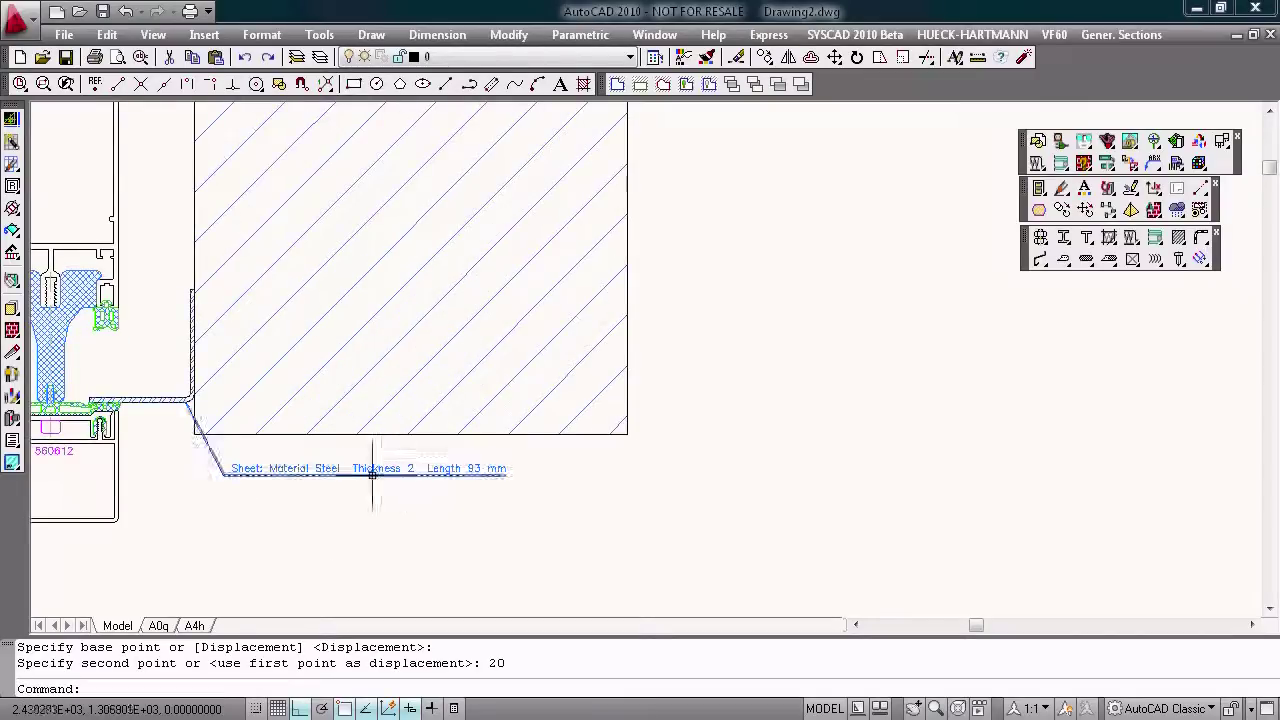
pyautogui.moveTo(372, 474); pyautogui.dragTo(492, 444, button='middle')
pyautogui.moveTo(417, 320); pyautogui.dragTo(405, 367, button='middle')
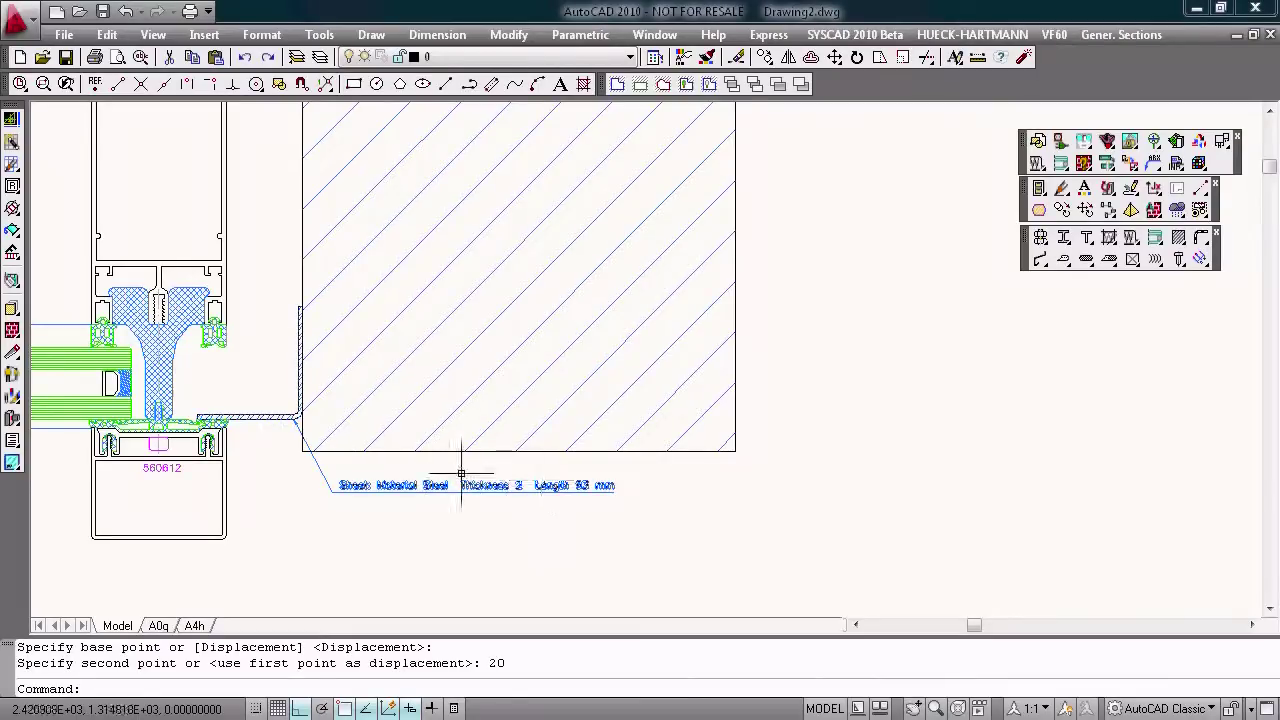
pyautogui.moveTo(431, 450); pyautogui.dragTo(420, 479, button='middle')
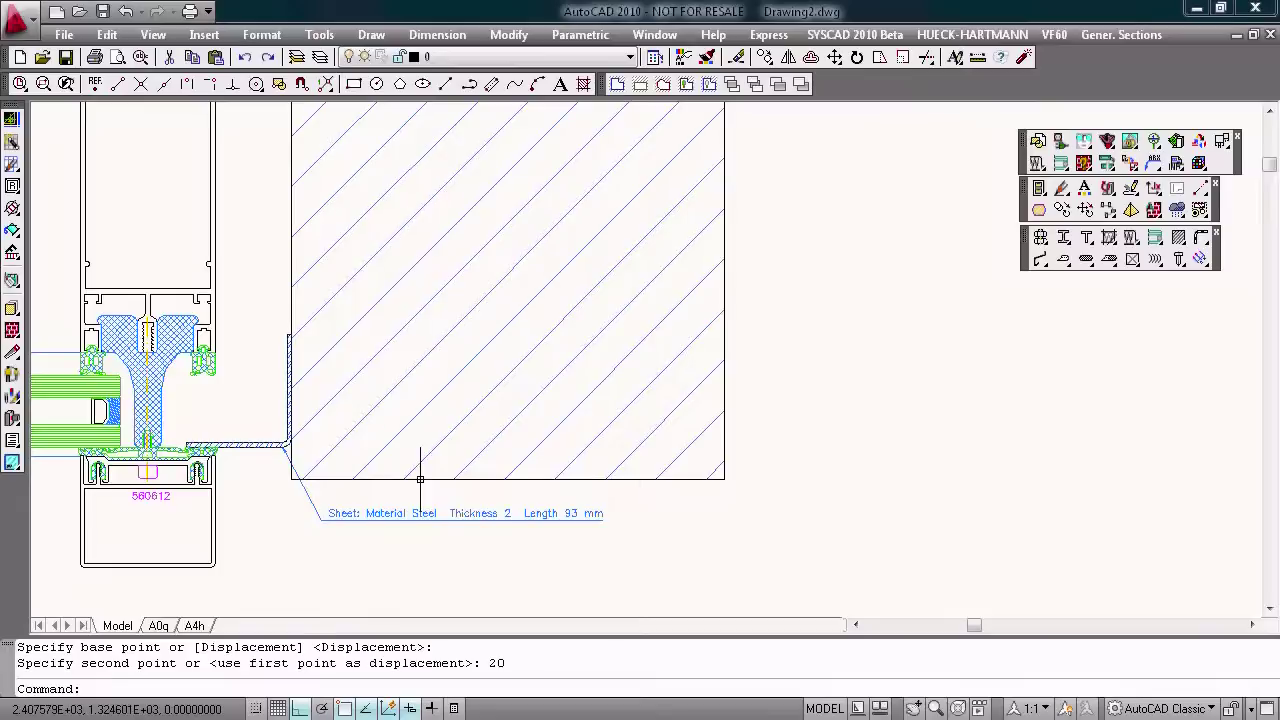
# Draw a crossed rectangle block from beside the mullion up to the bracket, accepting the default rotation.
pyautogui.click(1198, 259)
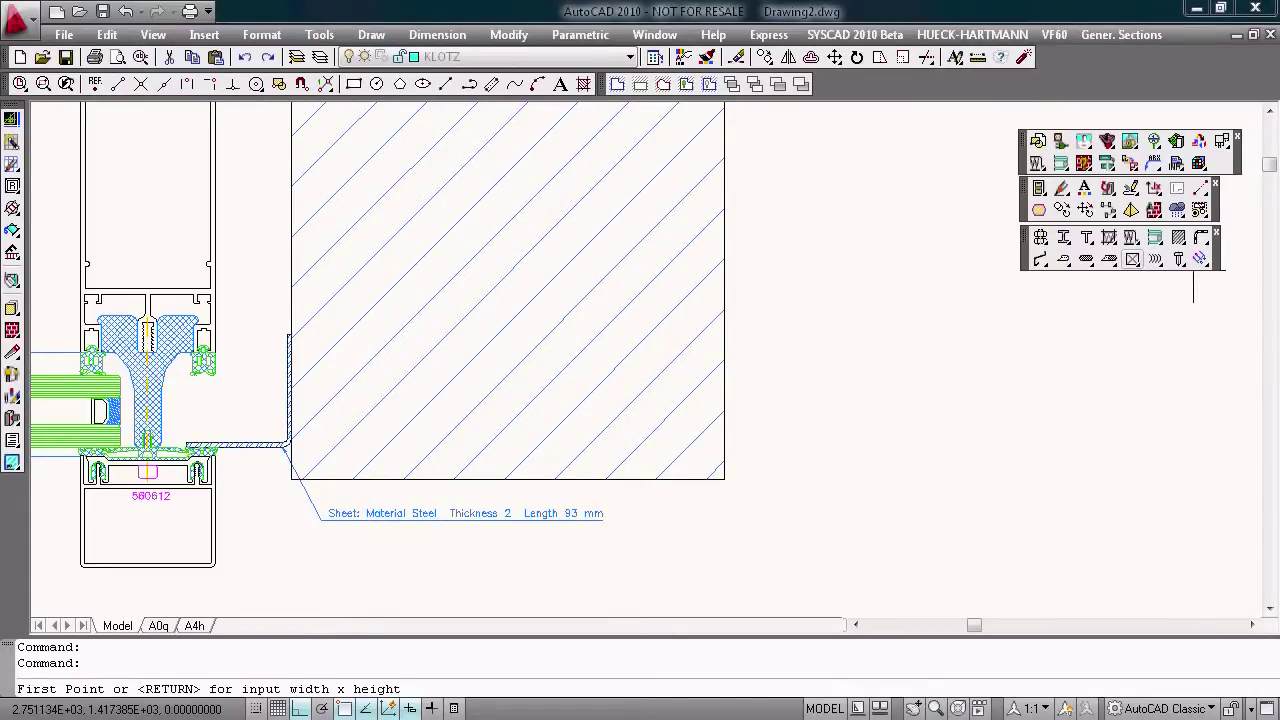
pyautogui.scroll(1, 200, 452)
pyautogui.scroll(1, 204, 456)
pyautogui.click(204, 456)
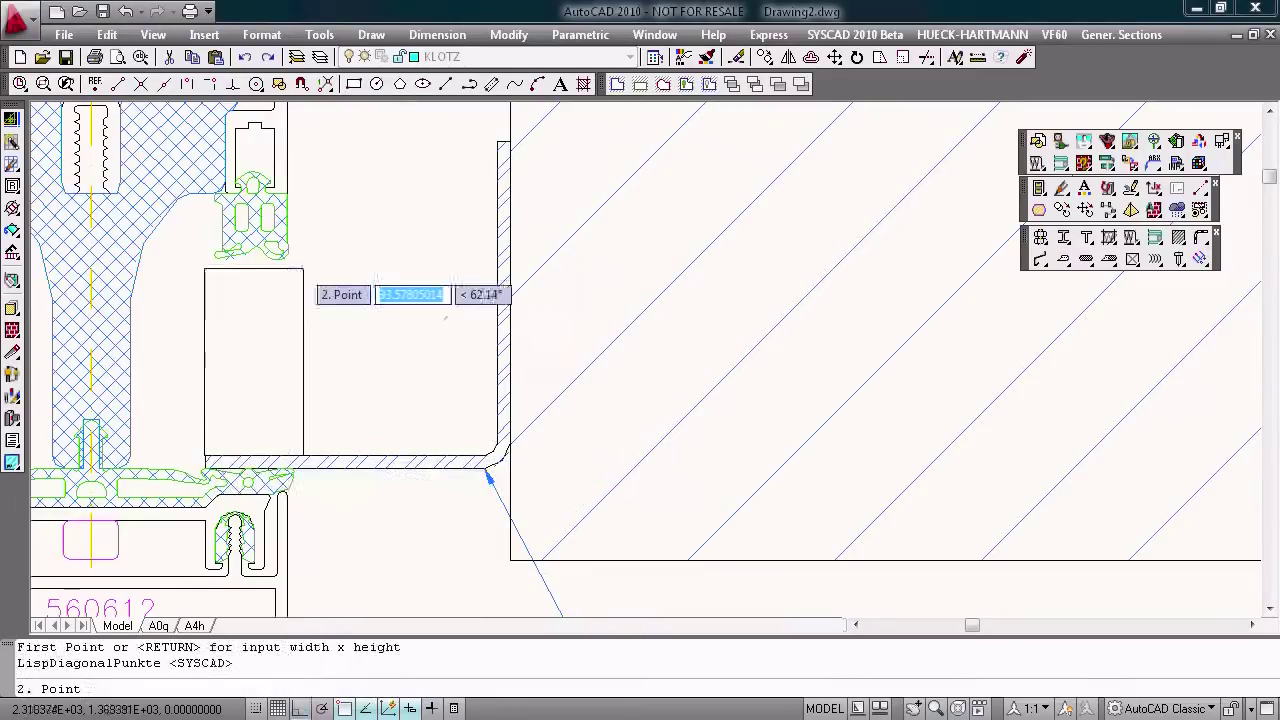
pyautogui.click(278, 250)
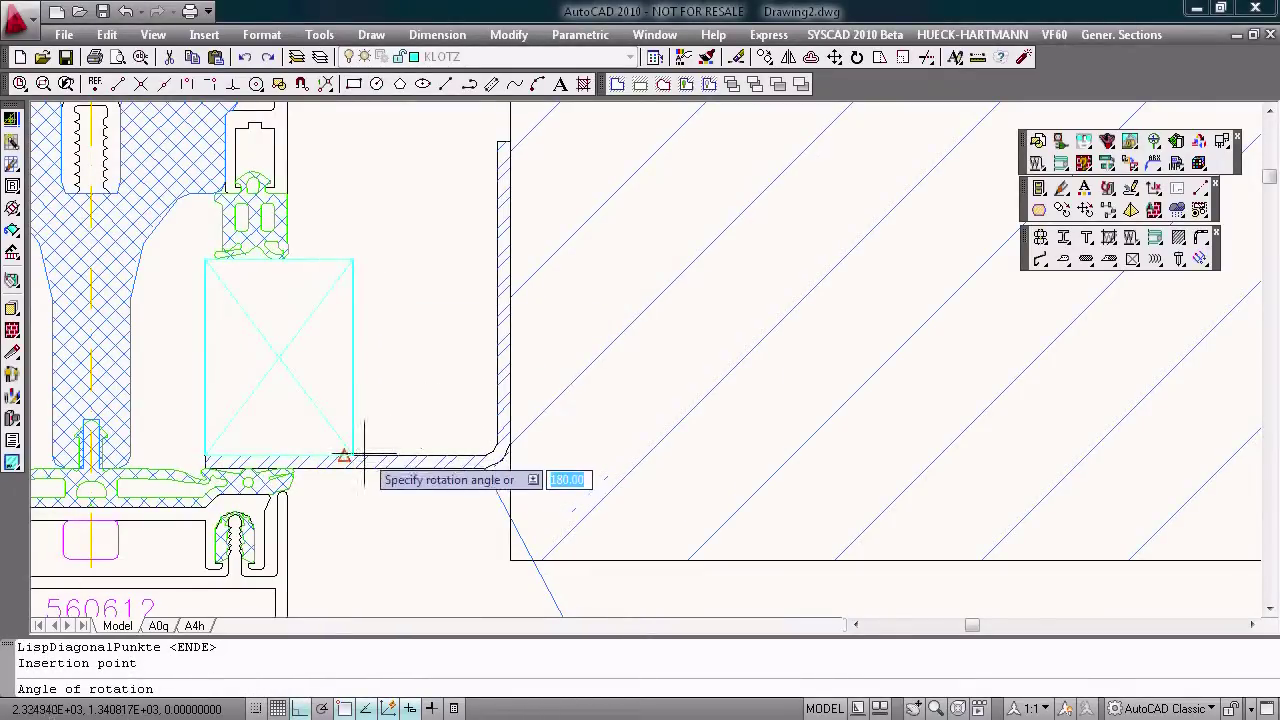
pyautogui.press('Return')
pyautogui.scroll(-2, 408, 332)
pyautogui.scroll(-2, 408, 332)
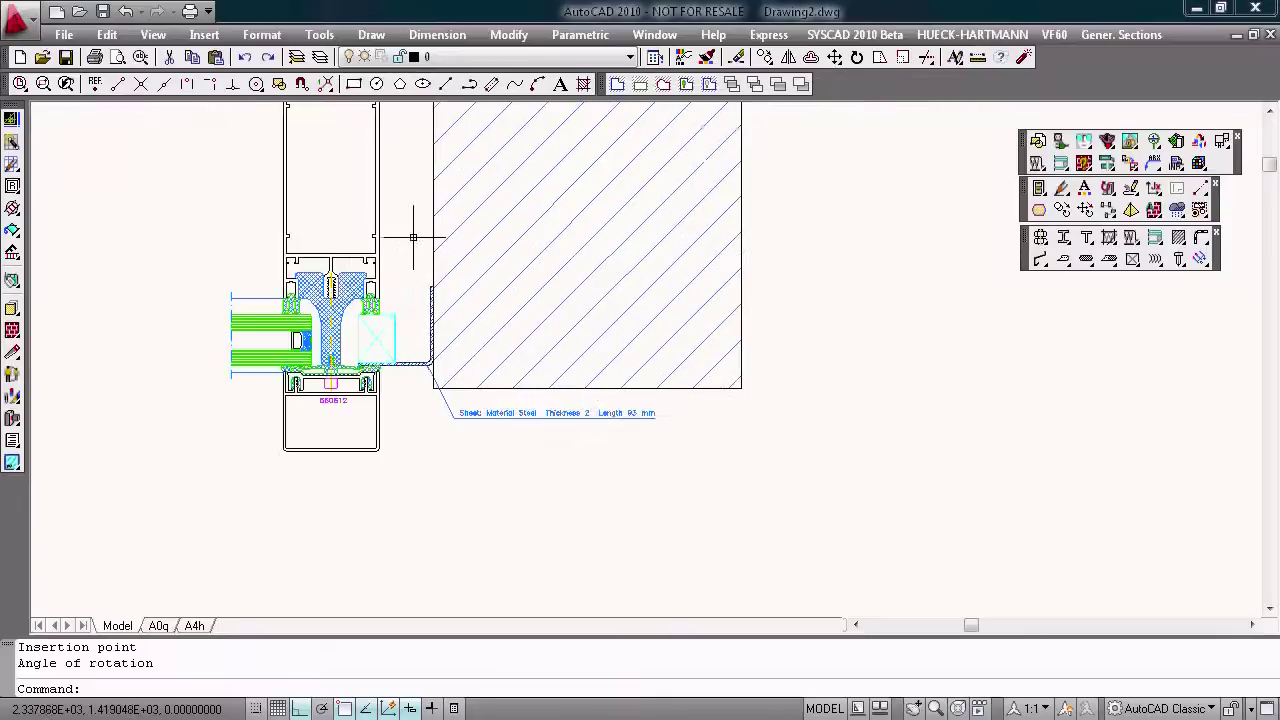
pyautogui.moveTo(413, 240); pyautogui.dragTo(444, 377, button='middle')
pyautogui.scroll(3, 419, 255)
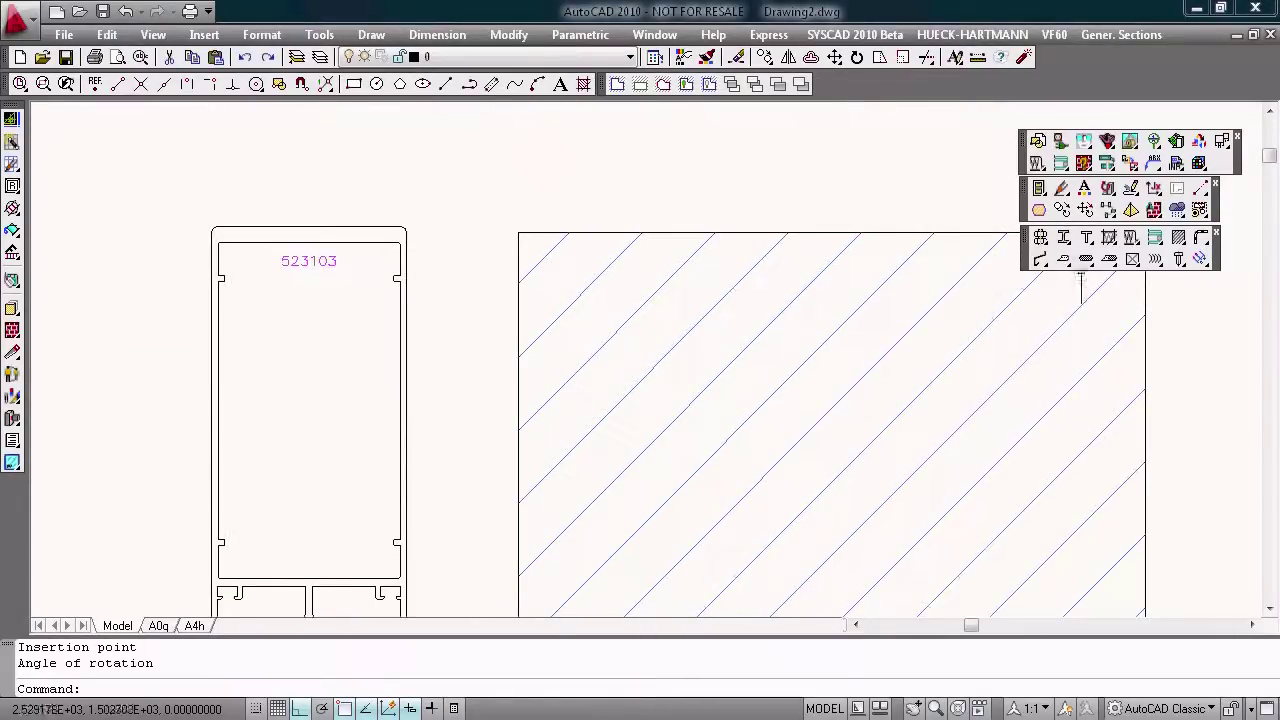
# Draw a bent steel bracket from the top of profile 523103, offset 40, down the wall face.
pyautogui.click(1041, 259)
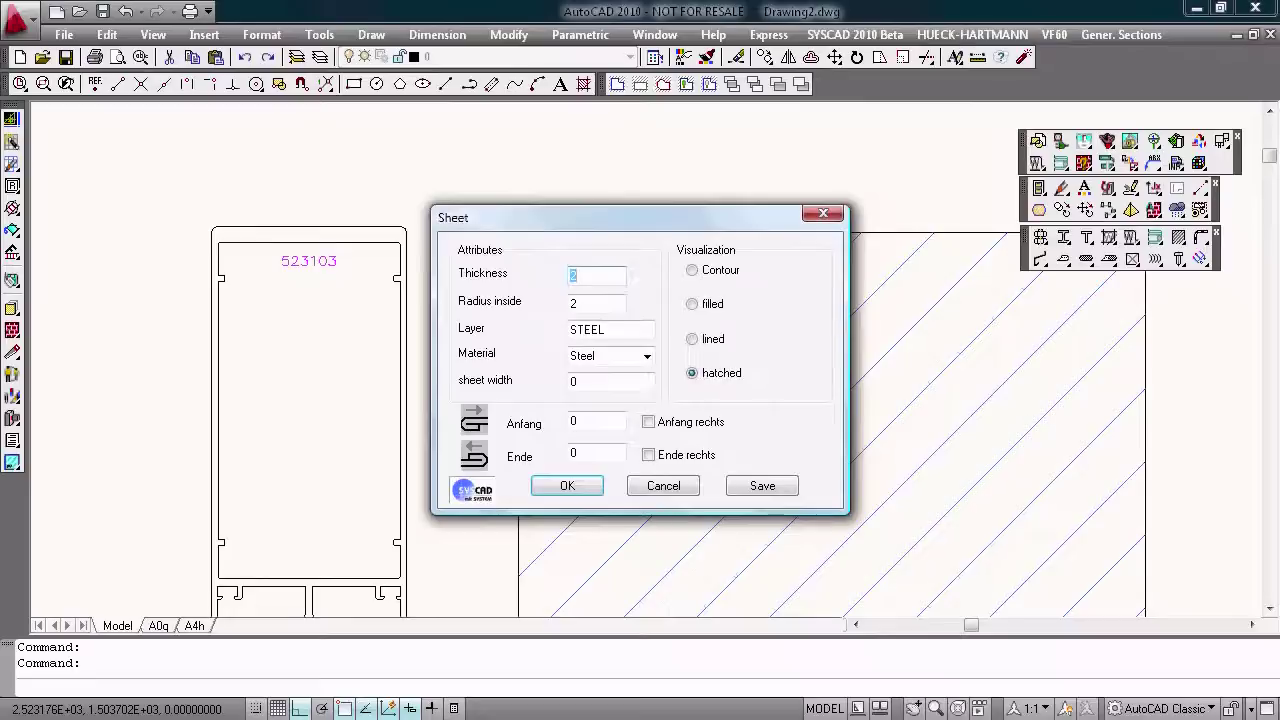
pyautogui.press('Return')
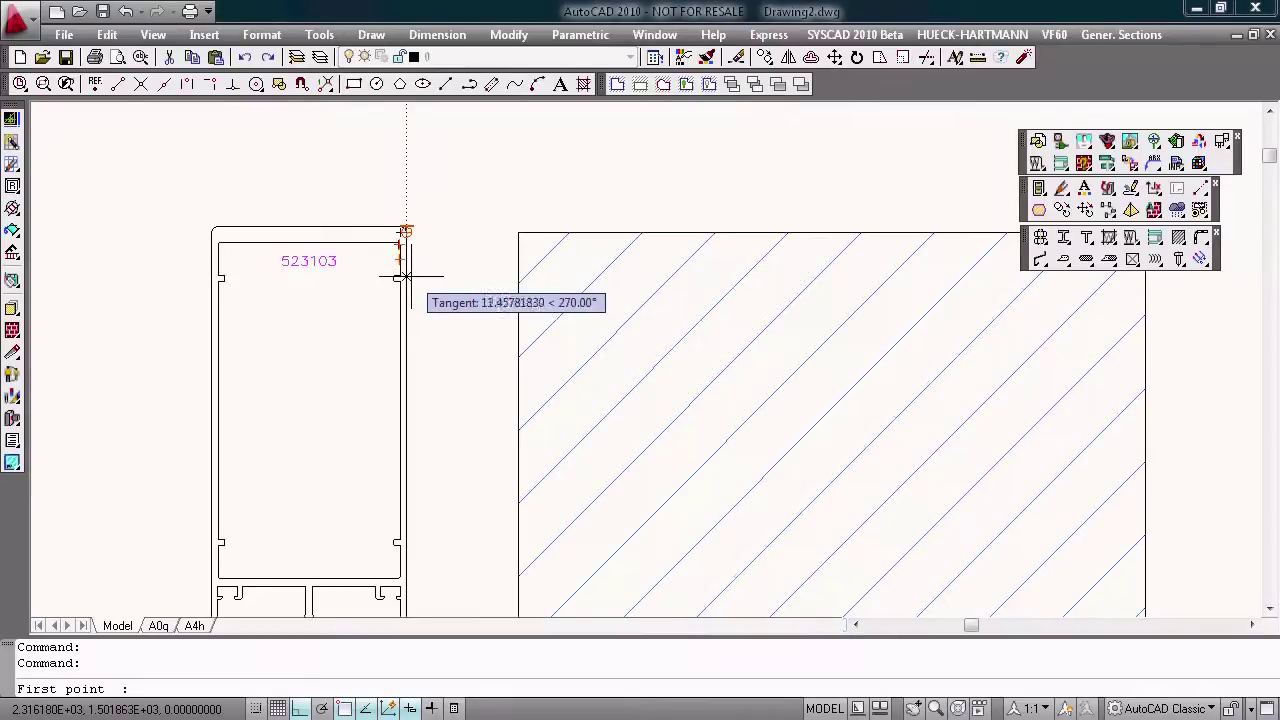
pyautogui.write('40')
pyautogui.press('Return')
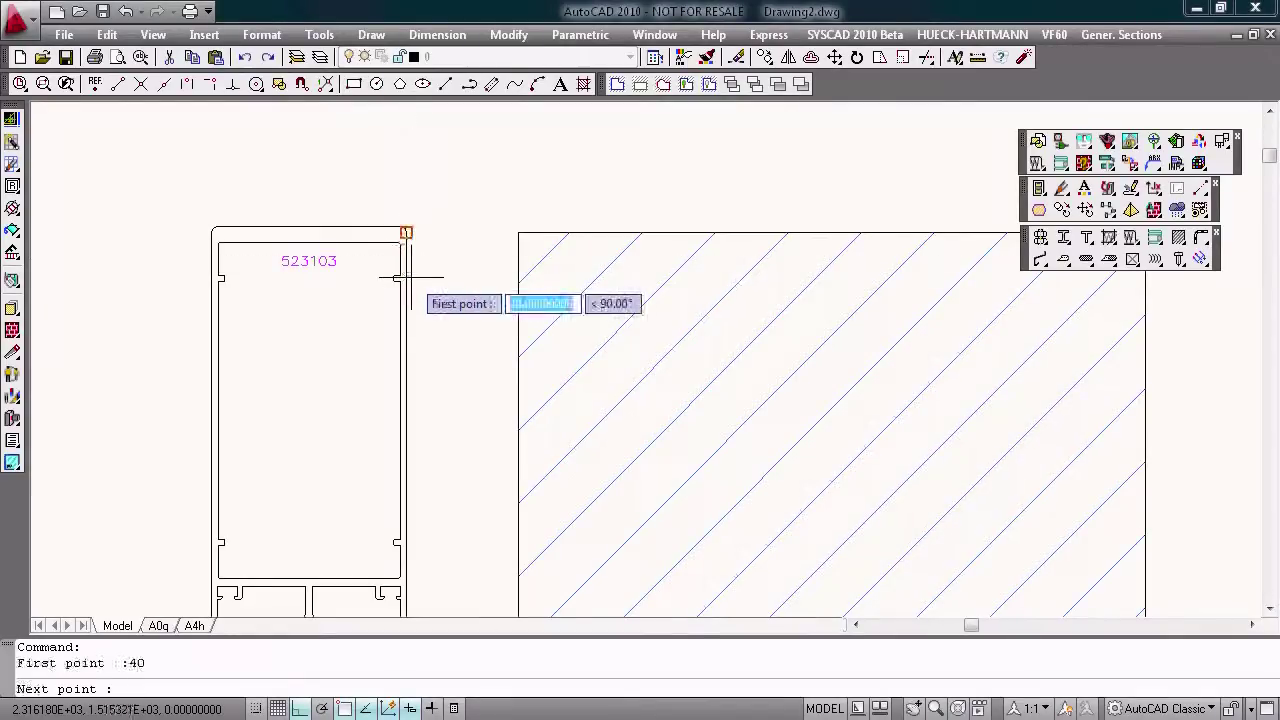
pyautogui.click(404, 234)
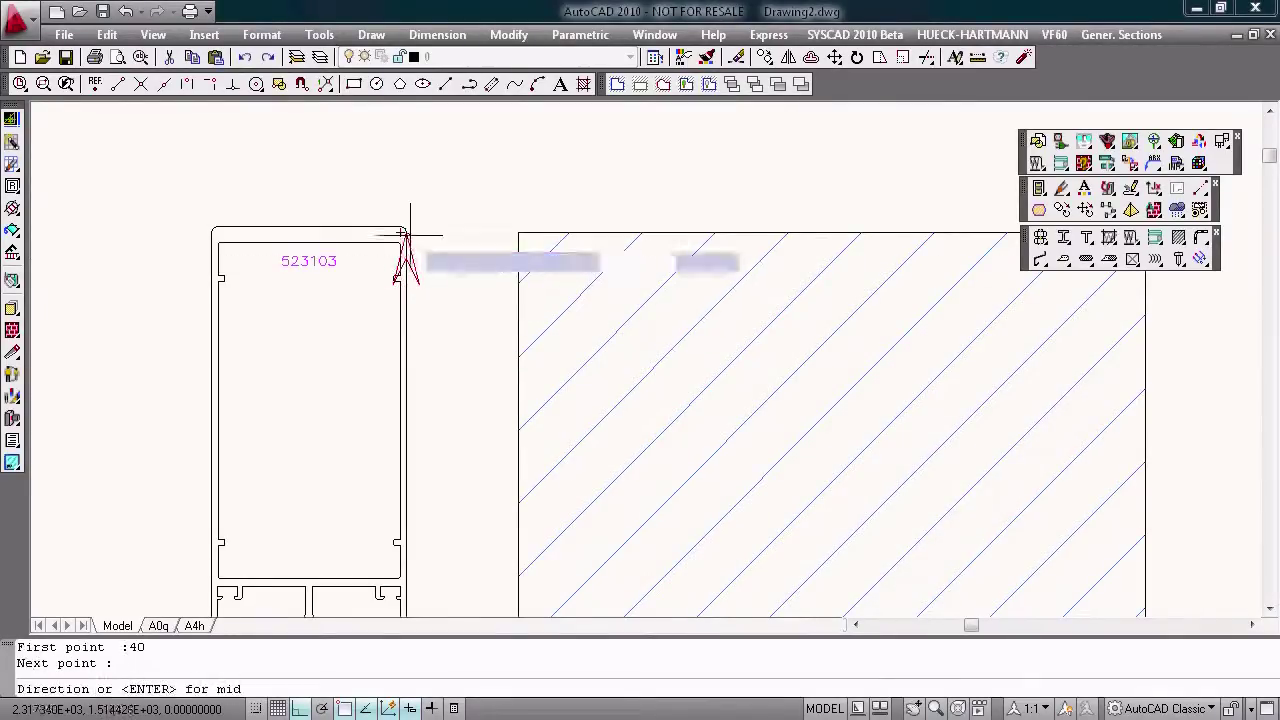
pyautogui.click(460, 252)
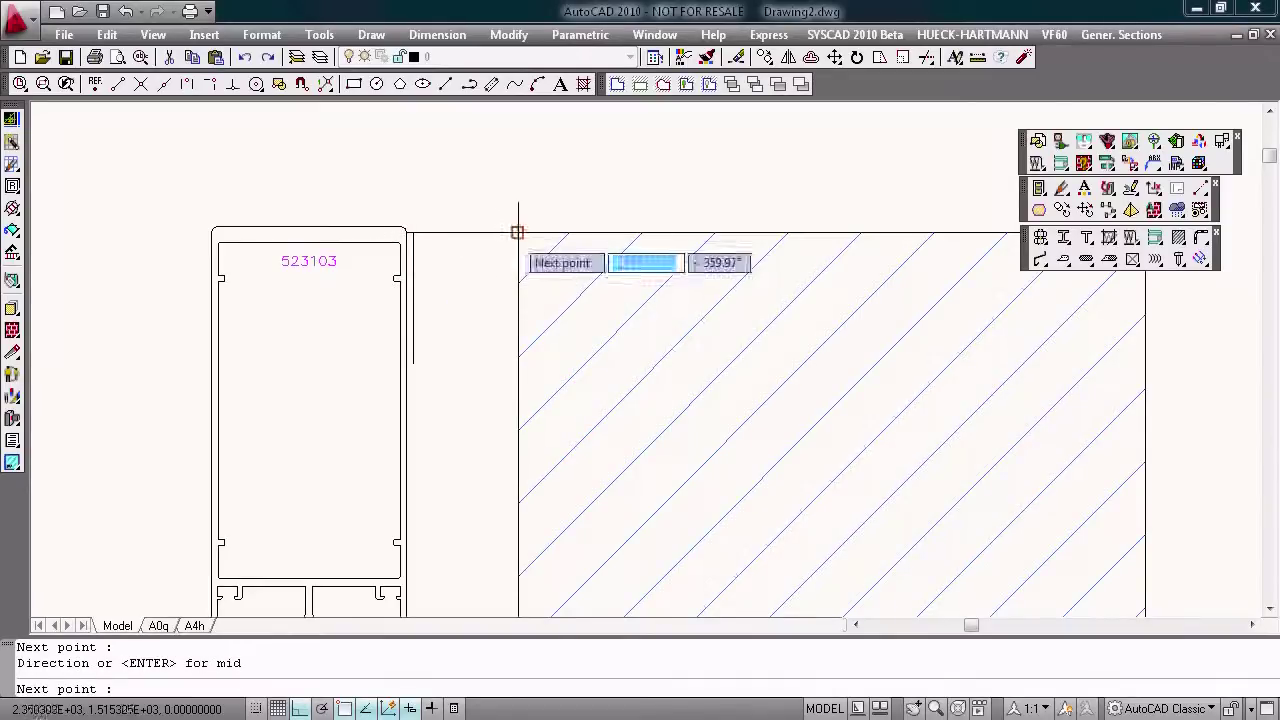
pyautogui.click(517, 234)
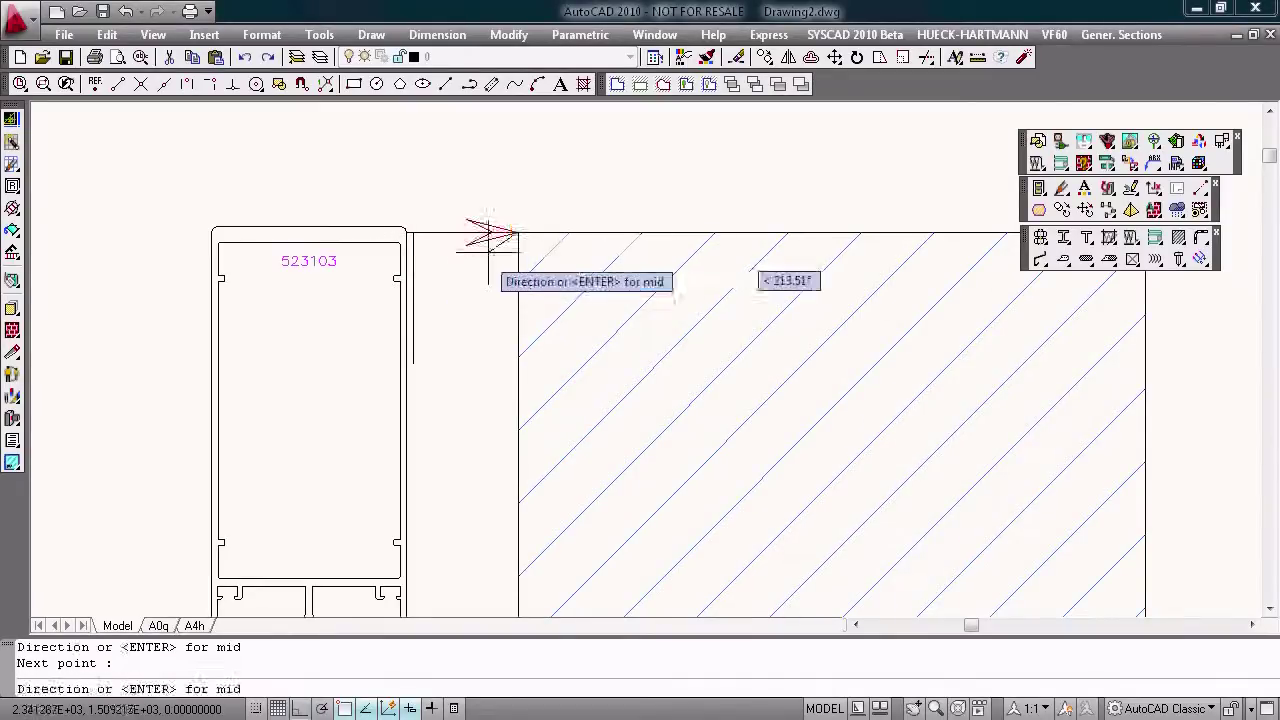
pyautogui.click(413, 363)
pyautogui.click(515, 362)
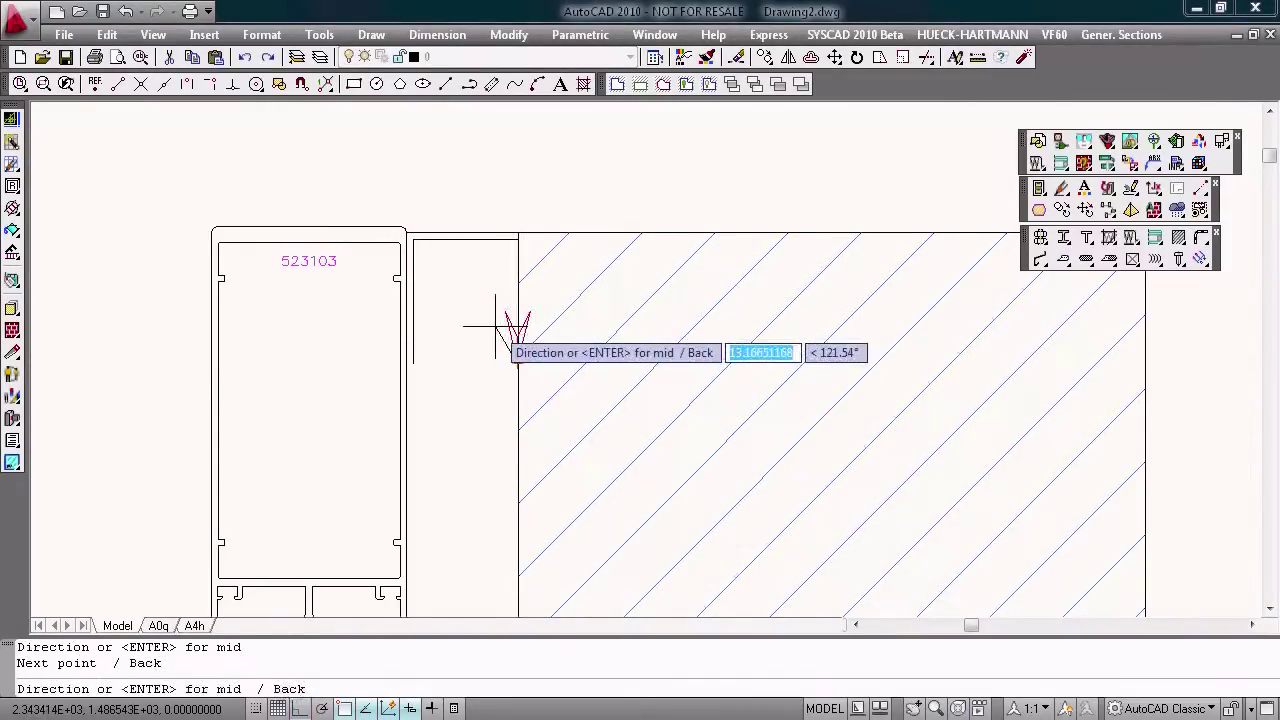
pyautogui.click(494, 326)
pyautogui.press('Return')
pyautogui.scroll(-4, 494, 326)
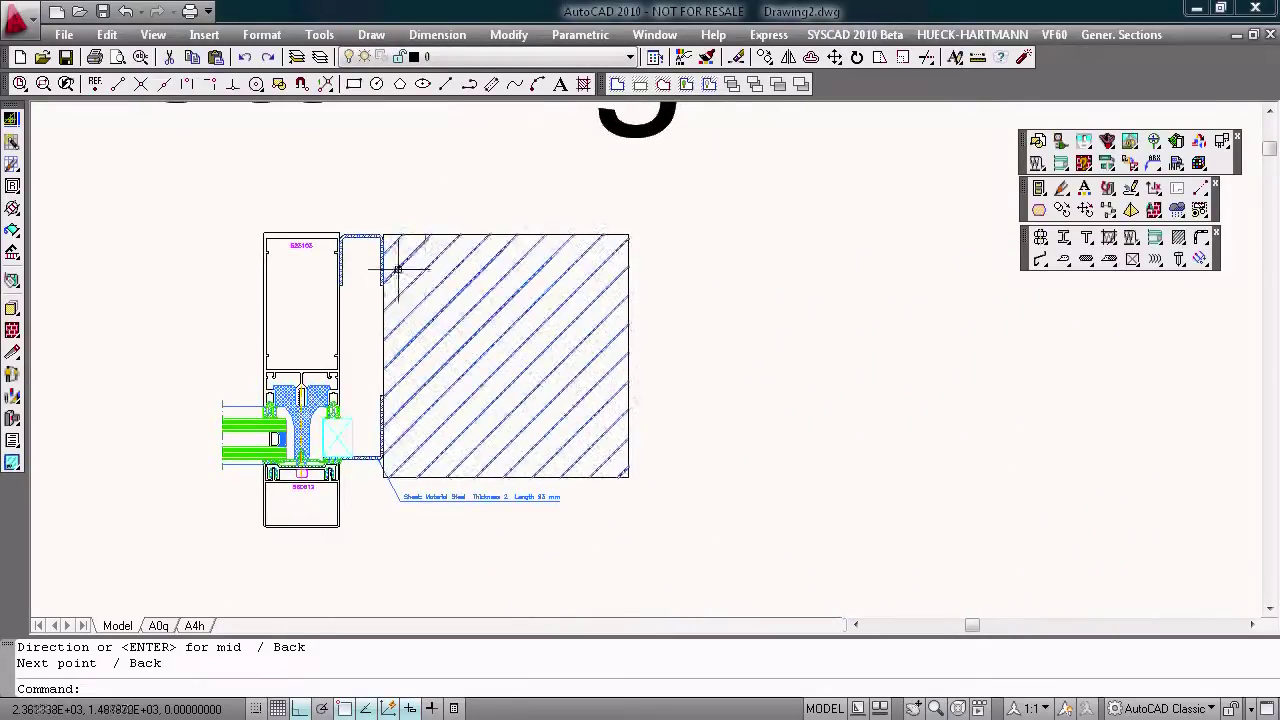
# Insert a DIN 7983 4.2 × 19 countersunk screw where the upper bracket meets profile 523103.
pyautogui.click(1040, 237)
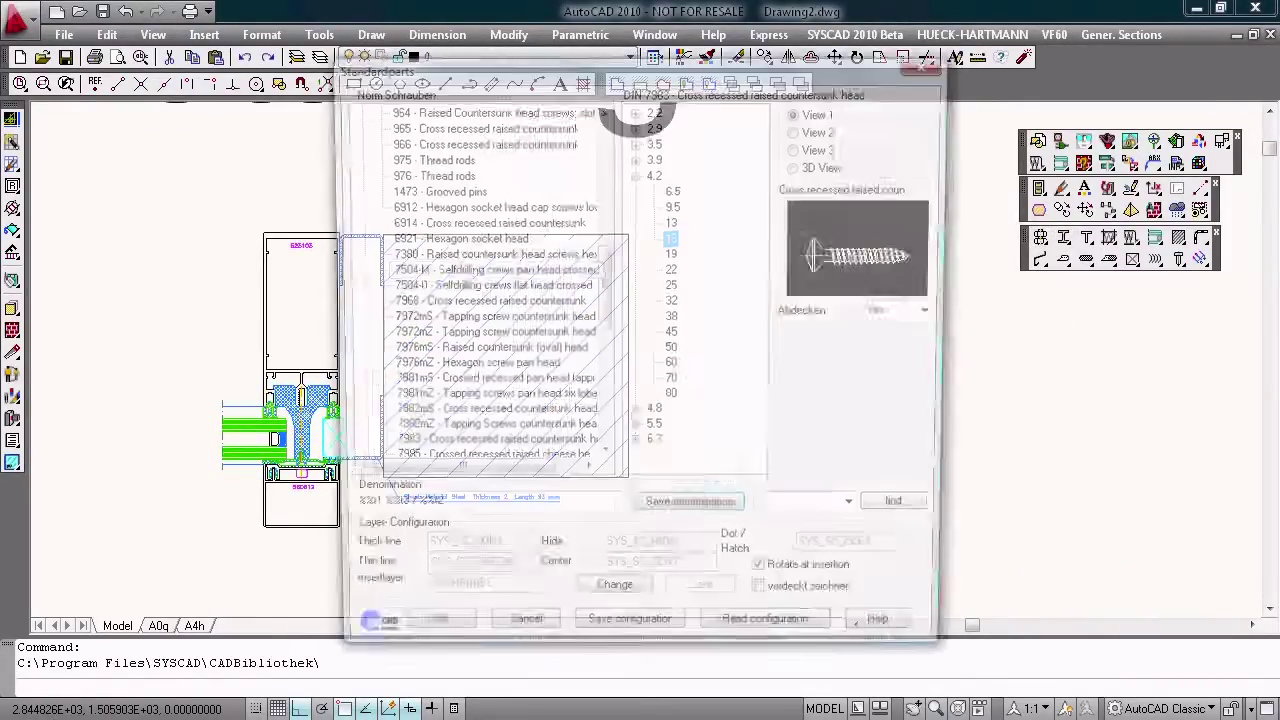
pyautogui.click(672, 254)
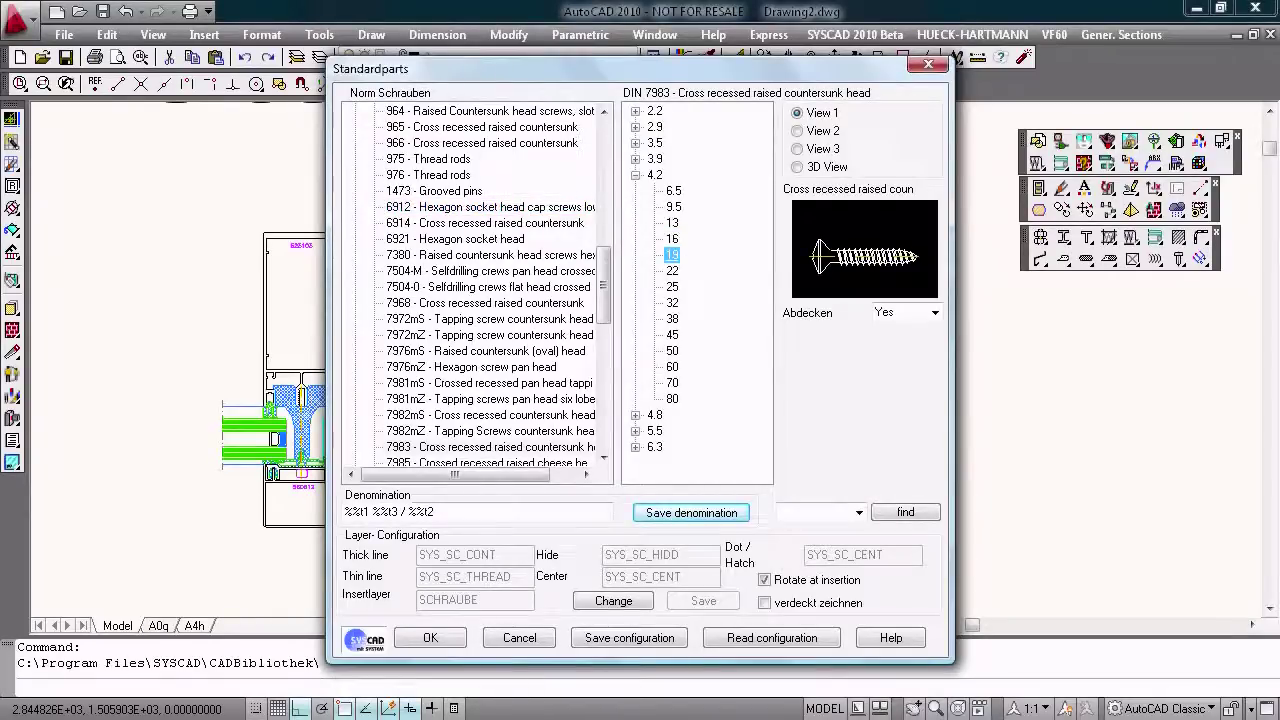
pyautogui.press('Return')
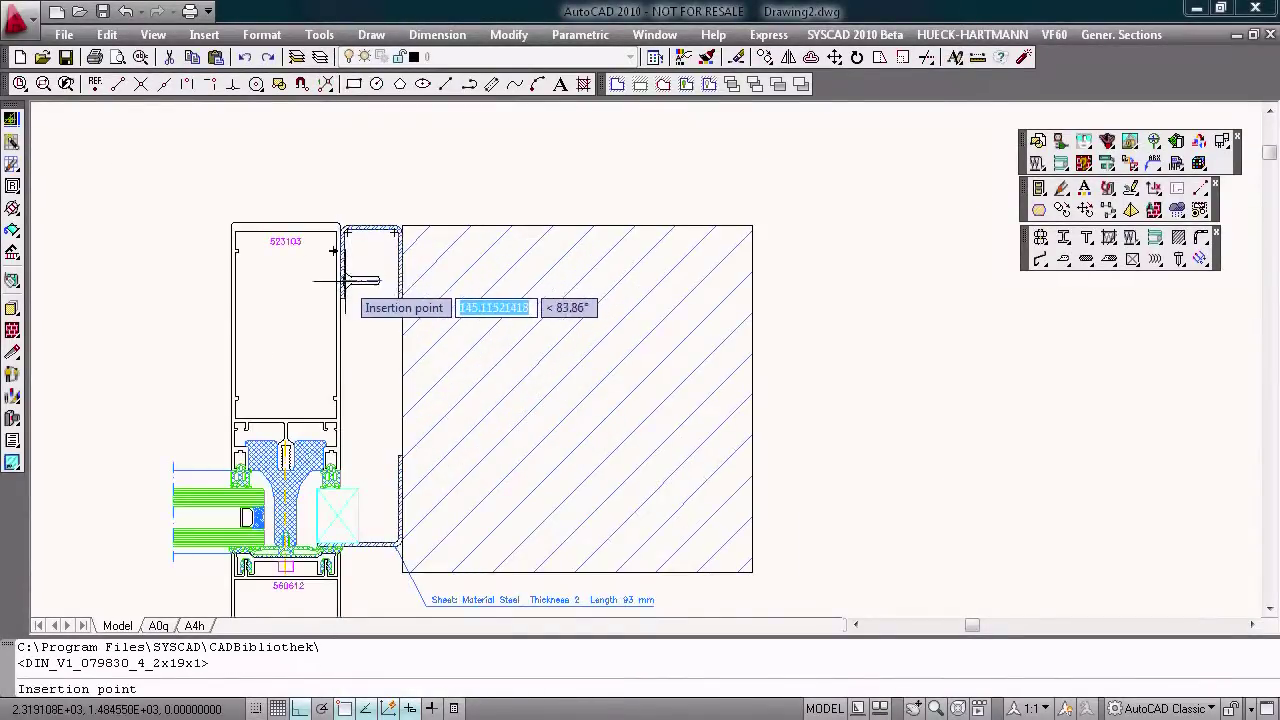
pyautogui.scroll(5, 341, 272)
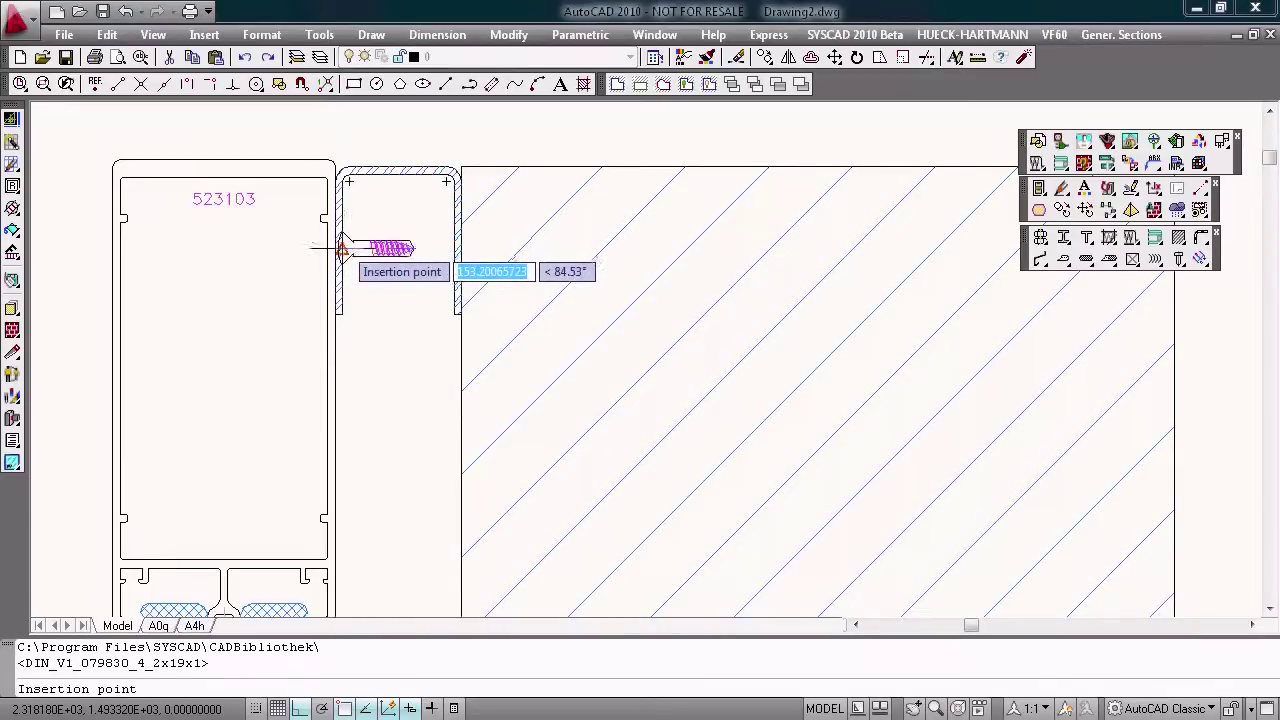
pyautogui.click(341, 248)
pyautogui.click(248, 286)
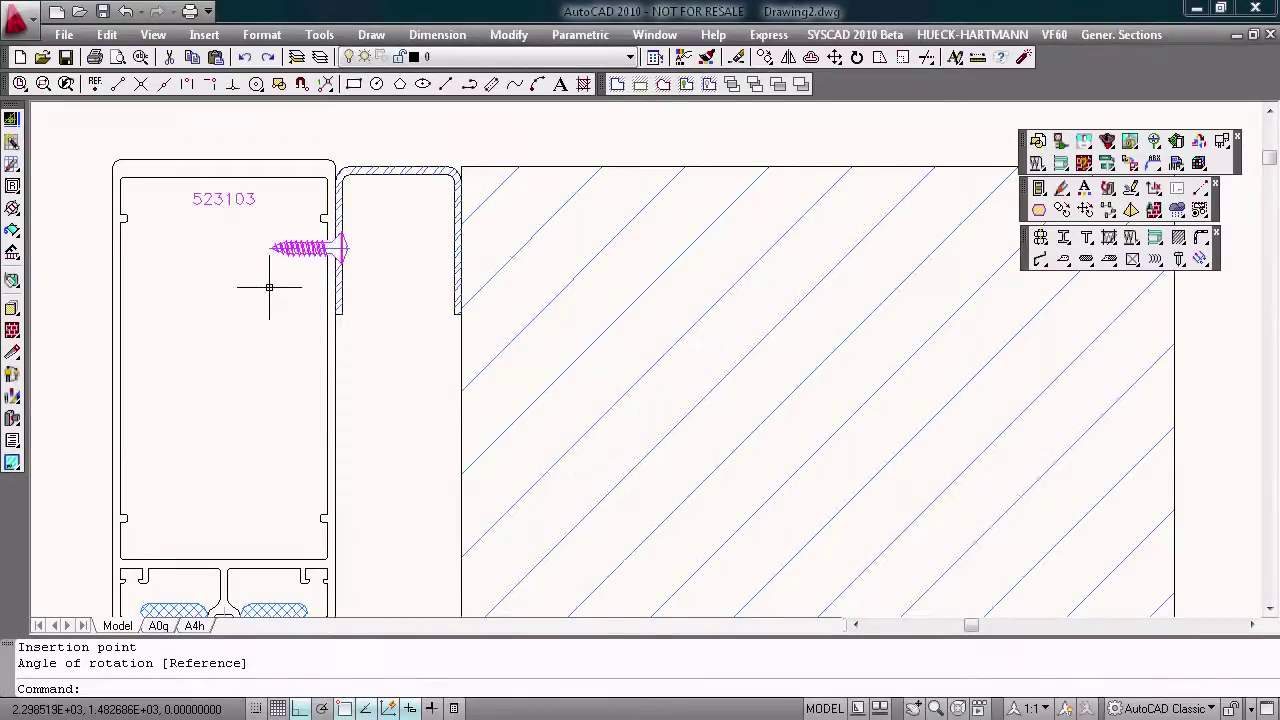
# Bring the whole mullion detail back into view and return to the Standardparts library.
pyautogui.scroll(-4, 275, 288)
pyautogui.moveTo(298, 352); pyautogui.dragTo(301, 269, button='middle')
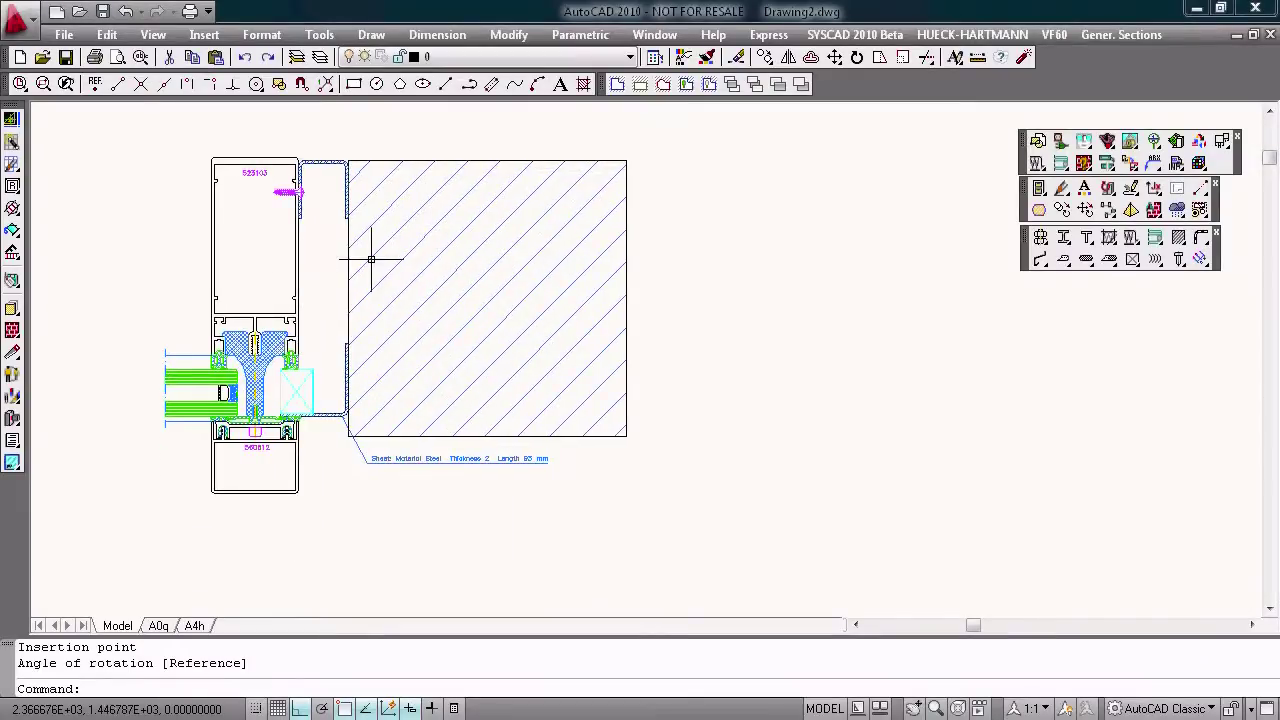
pyautogui.scroll(-1, 400, 258)
pyautogui.click(1040, 208)
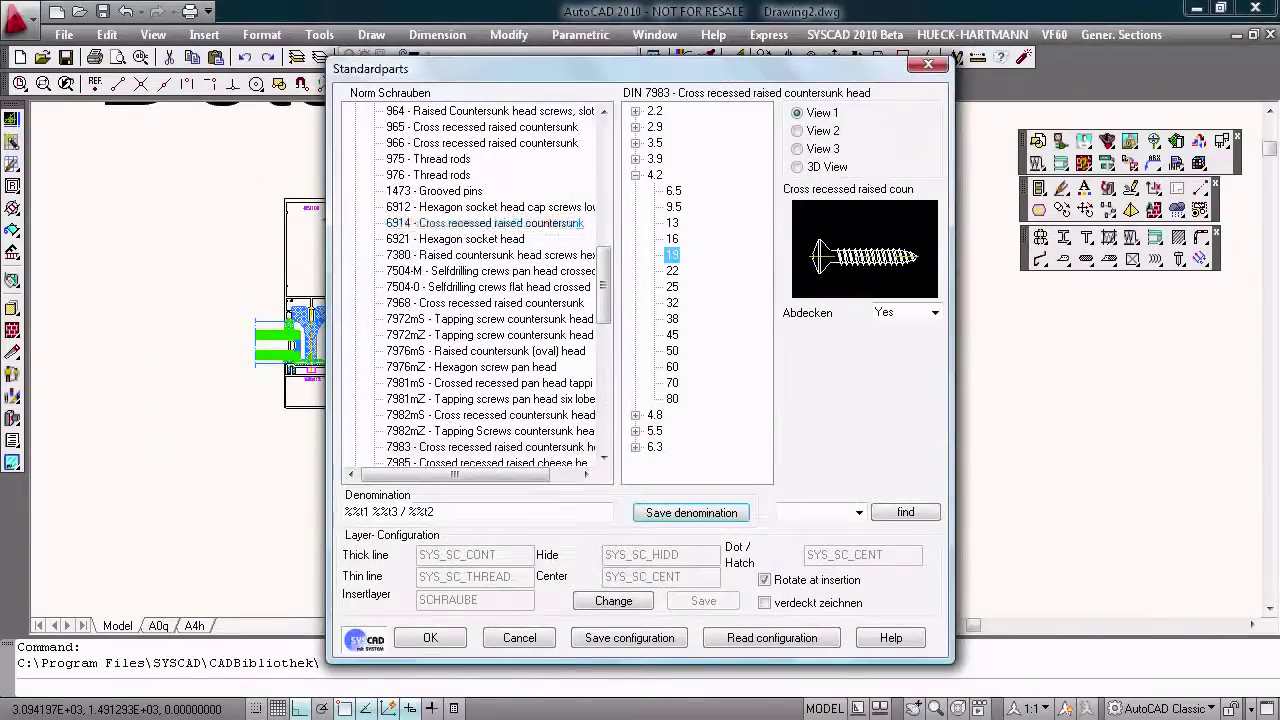
# Pick the Fischer-Upat steel anchor FBN II vz 6/5 from the Standardparts library.
pyautogui.click(405, 111)
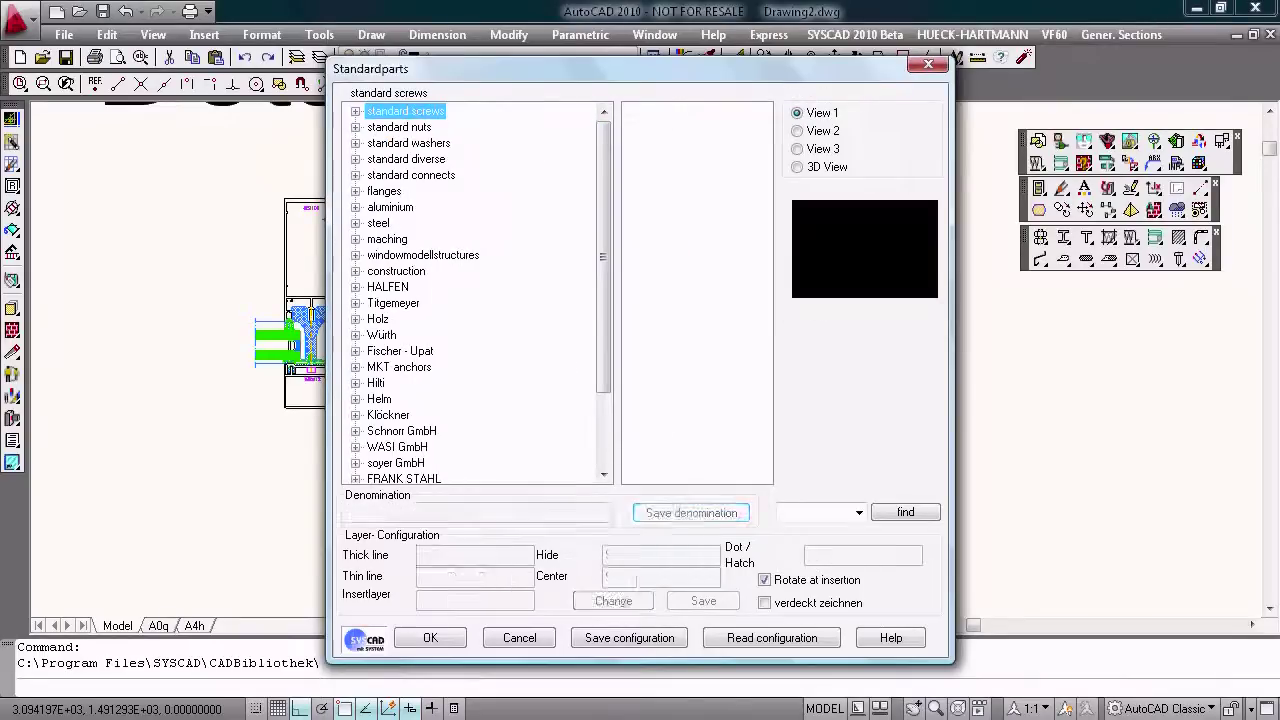
pyautogui.click(400, 351)
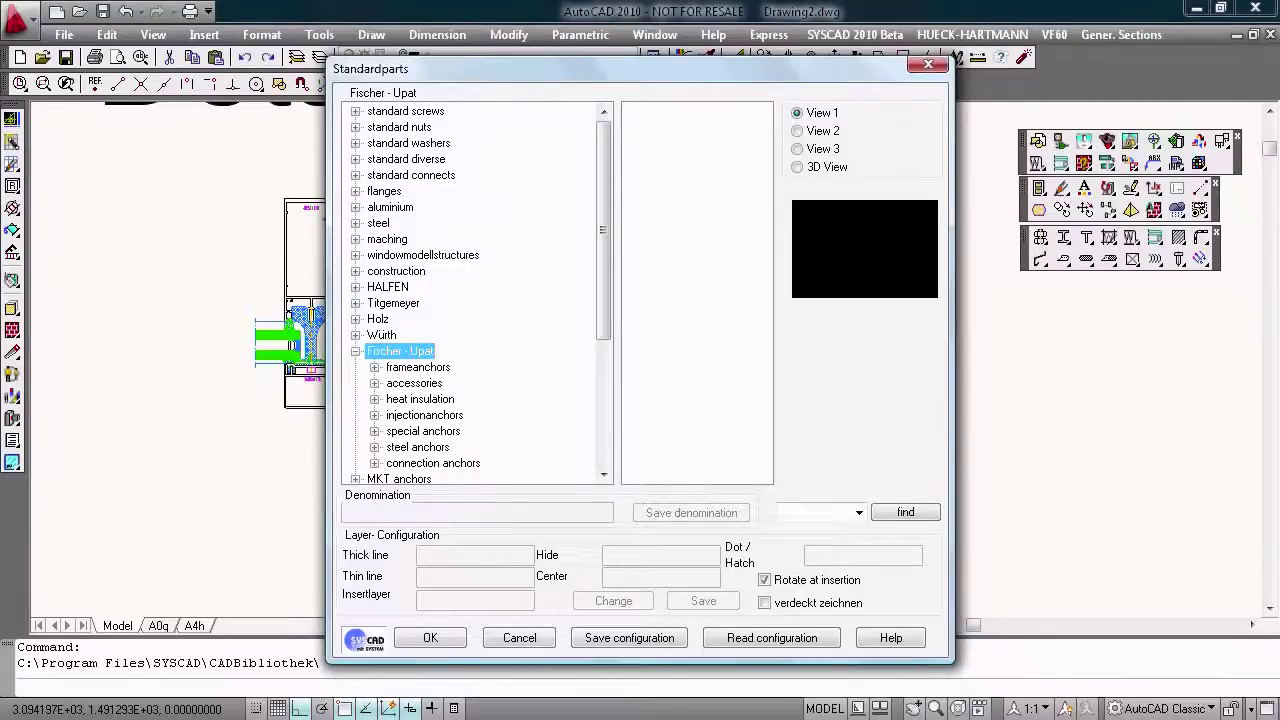
pyautogui.click(374, 431)
pyautogui.click(374, 383)
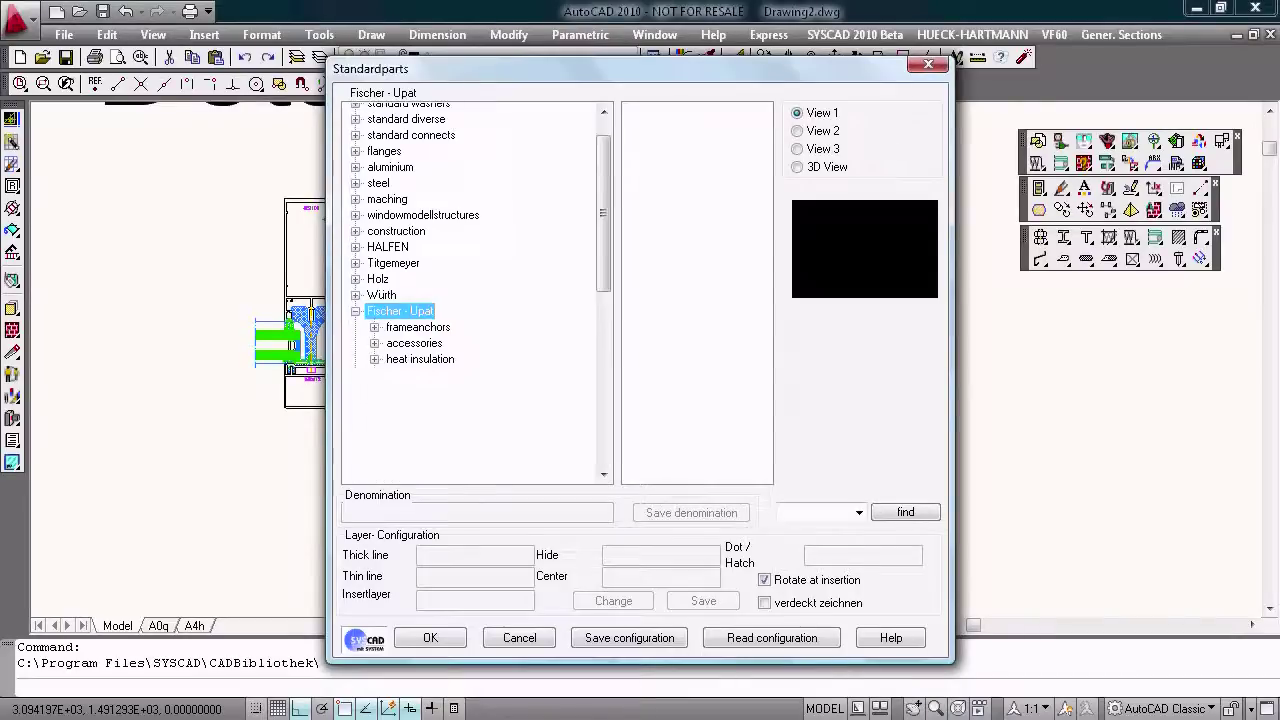
pyautogui.click(374, 271)
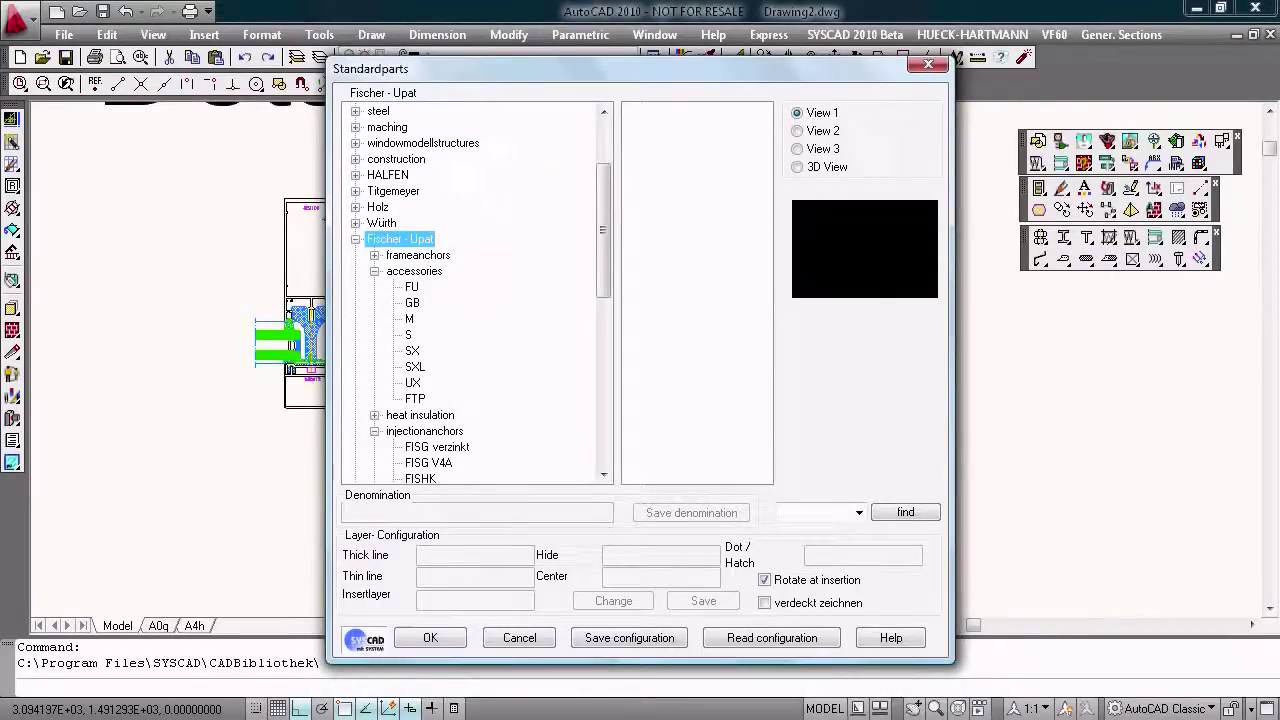
pyautogui.scroll(-3, 477, 290)
pyautogui.scroll(-2, 410, 455)
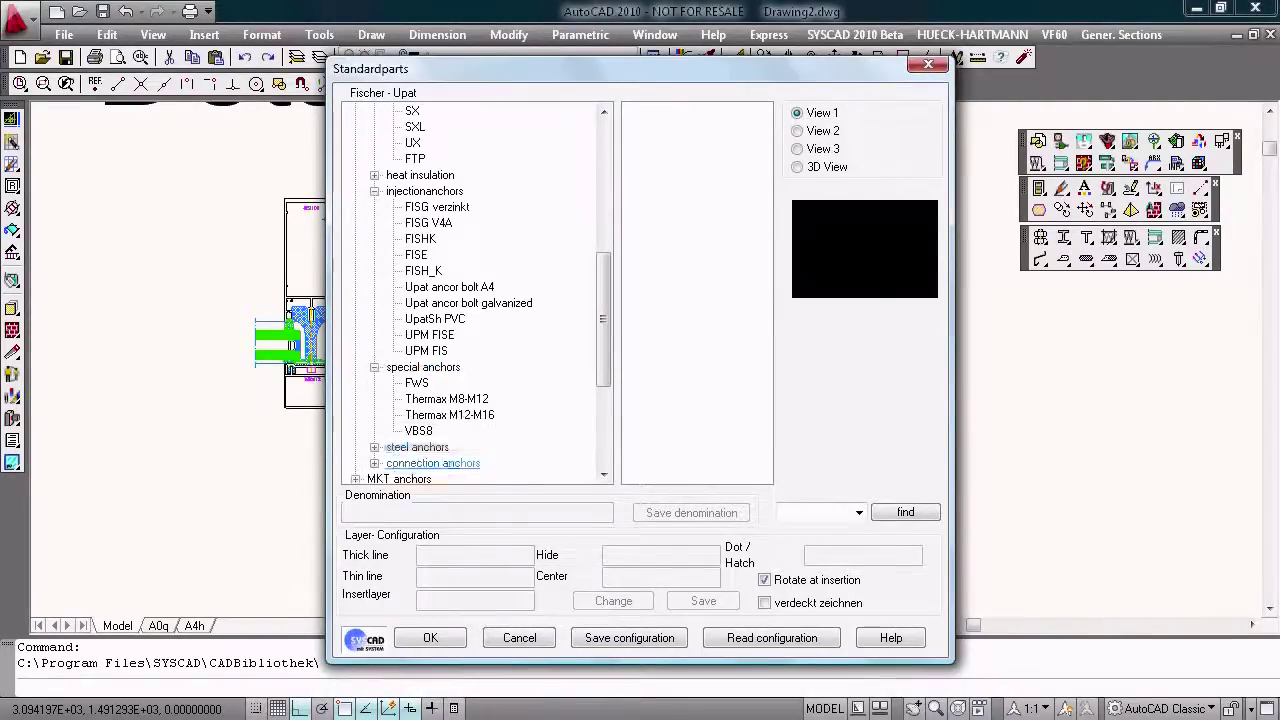
pyautogui.scroll(-1, 410, 455)
pyautogui.doubleClick(417, 399)
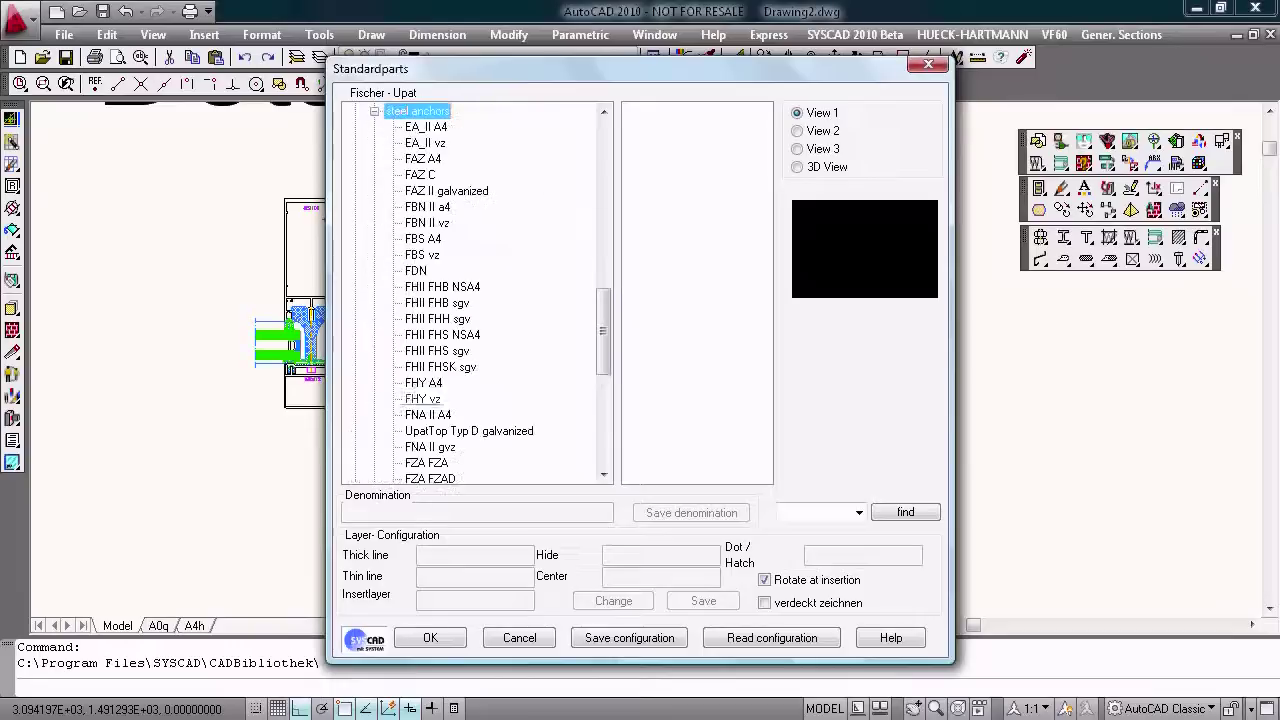
pyautogui.click(427, 222)
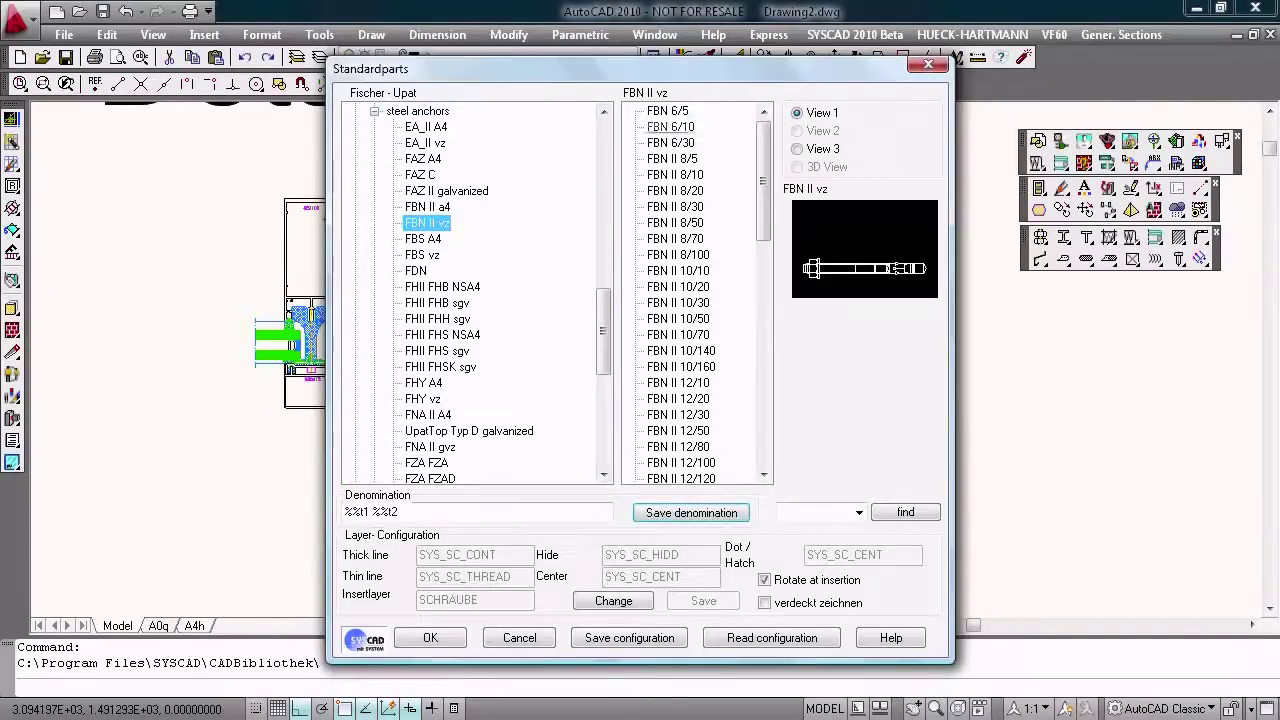
pyautogui.doubleClick(657, 111)
# Place the FBN 6/5 anchor in the hatched wall beside the bracket at default rotation.
pyautogui.scroll(3, 455, 253)
pyautogui.scroll(4, 365, 210)
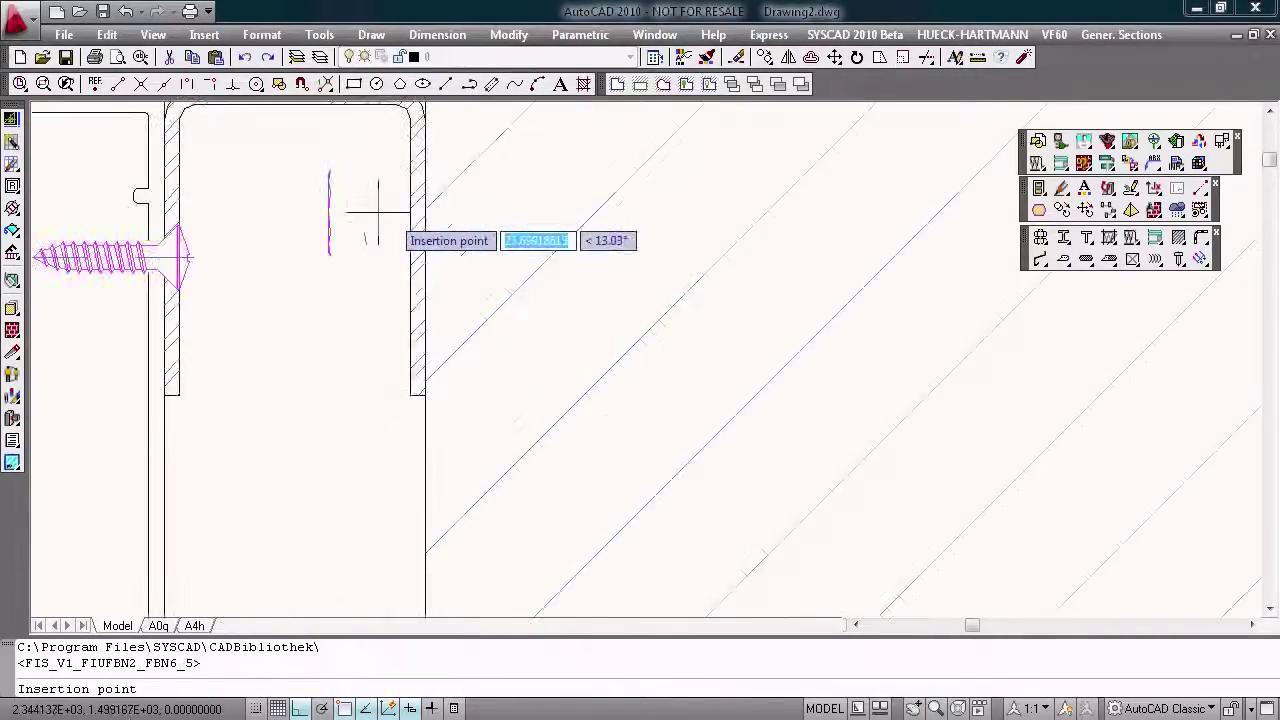
pyautogui.click(425, 257)
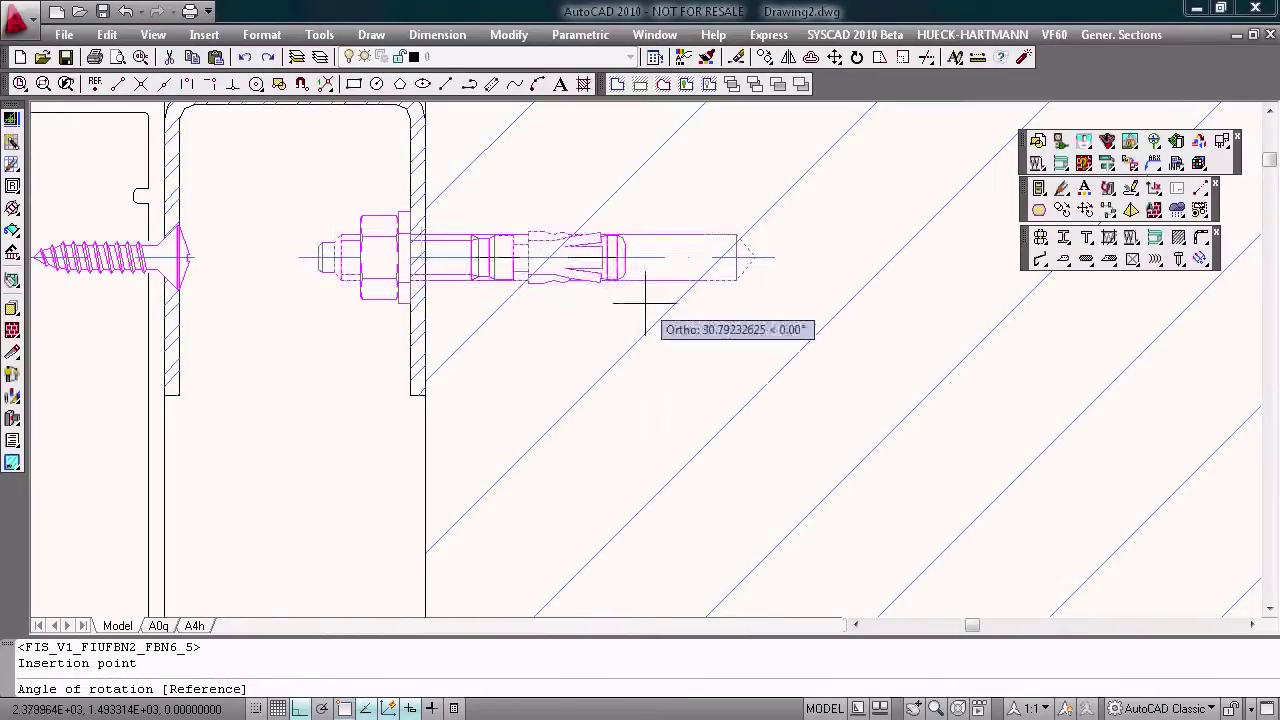
pyautogui.press('Return')
# Recentre the view on the whole detail and show the facade add-on's component list.
pyautogui.scroll(-4, 648, 305)
pyautogui.scroll(-2, 648, 305)
pyautogui.moveTo(614, 294); pyautogui.dragTo(374, 314, button='middle')
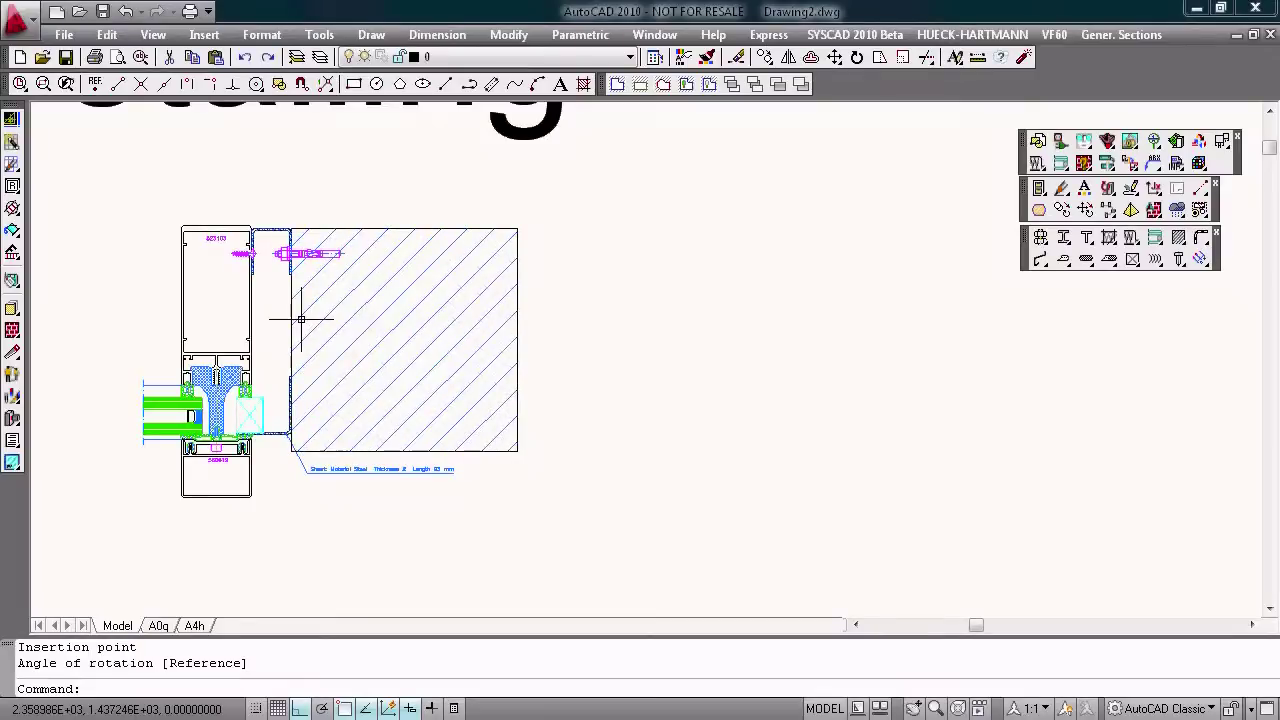
pyautogui.moveTo(285, 270); pyautogui.dragTo(500, 360, button='middle')
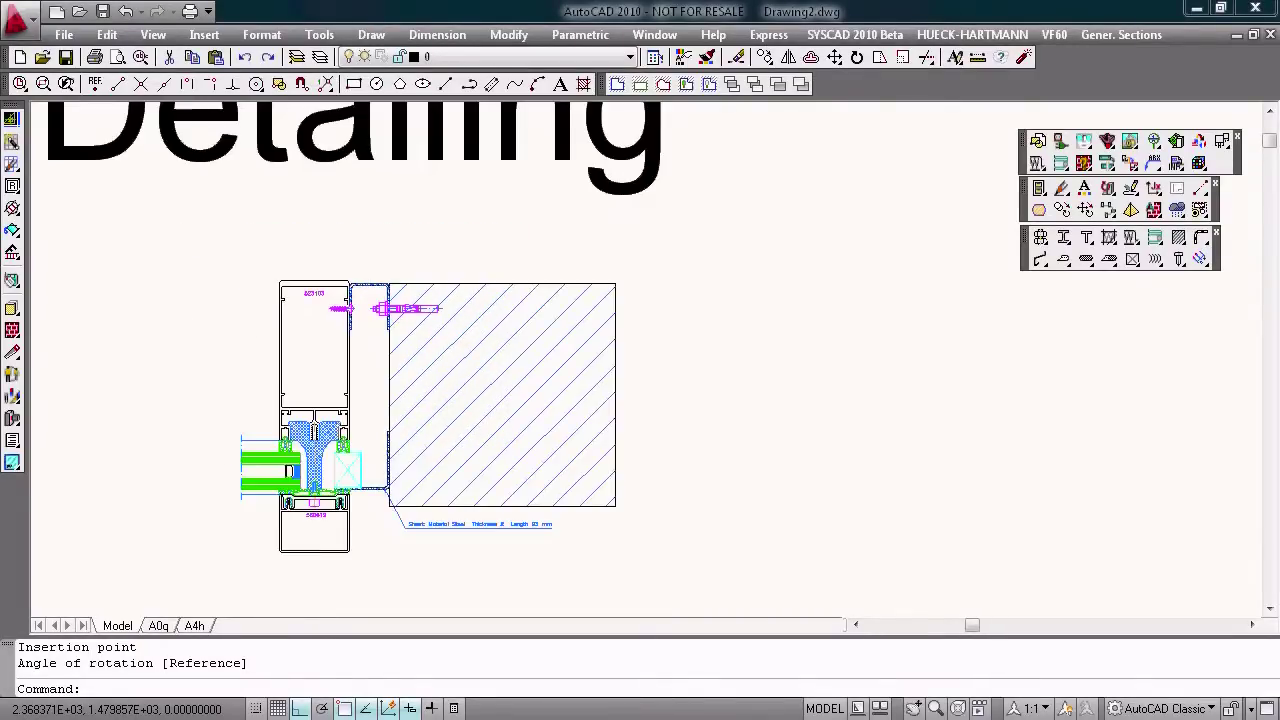
pyautogui.scroll(-2, 526, 370)
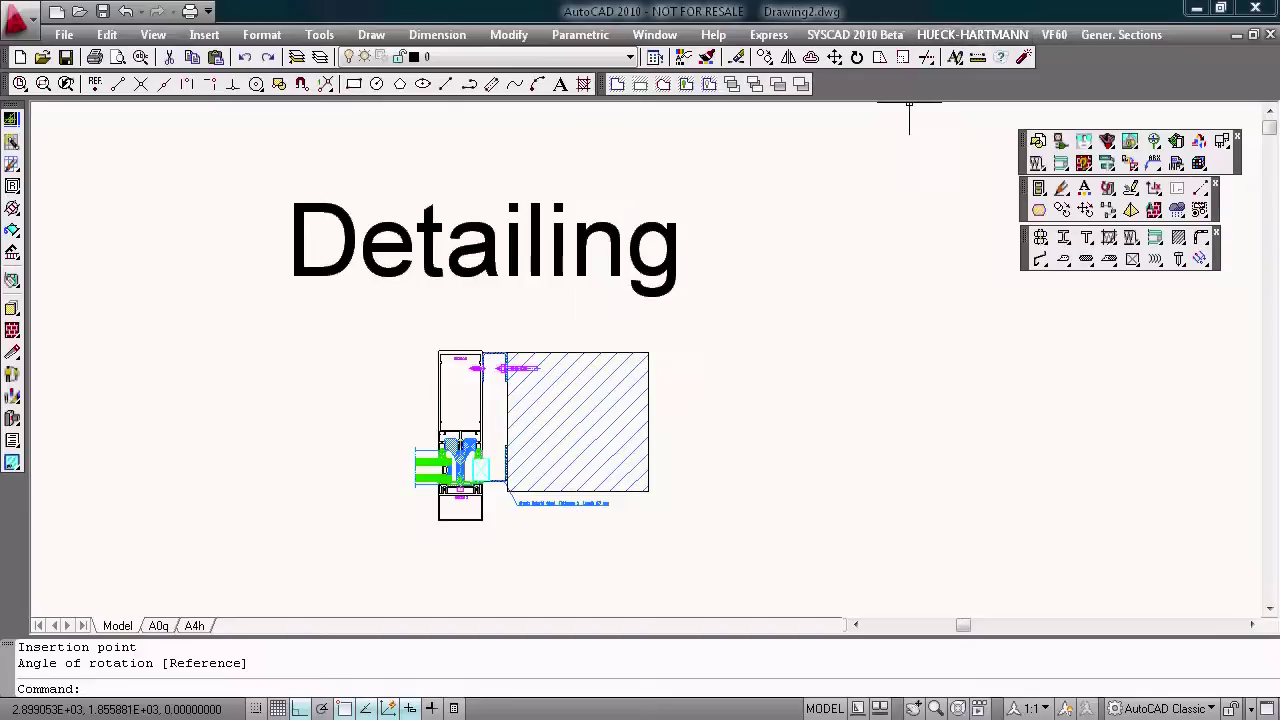
pyautogui.click(1054, 34)
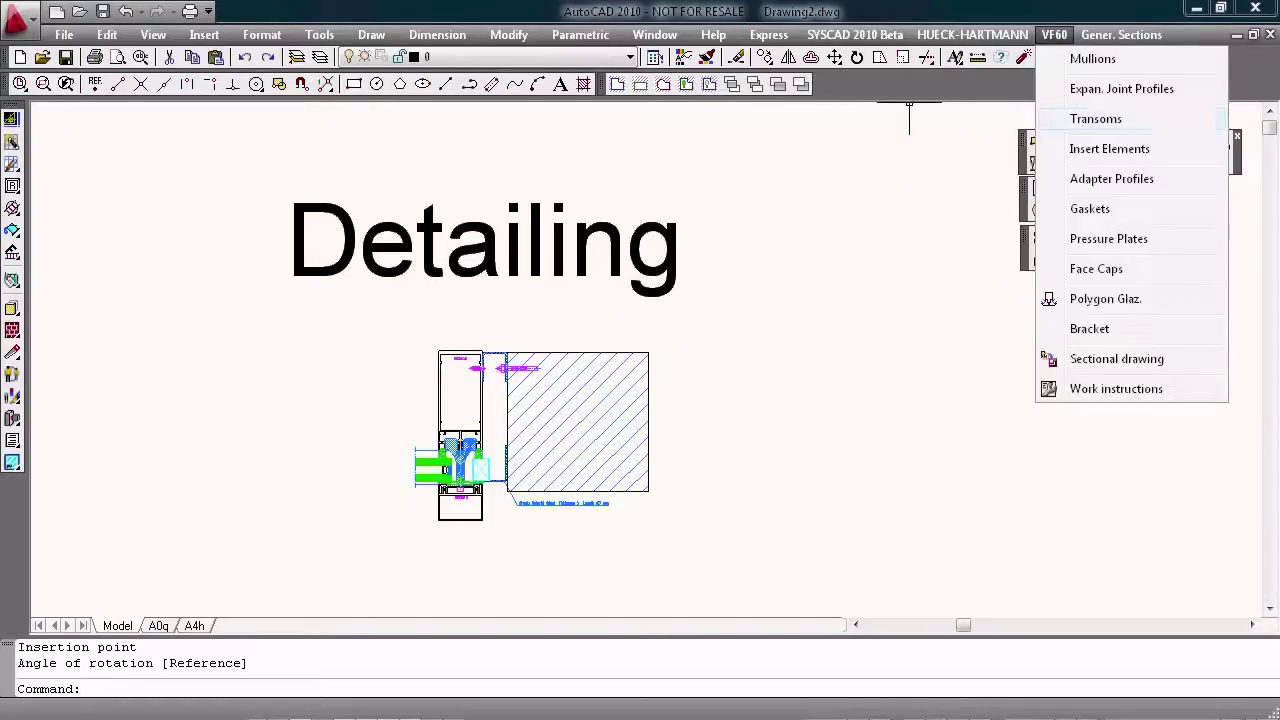
pyautogui.moveTo(909, 102); pyautogui.dragTo(1109, 286)
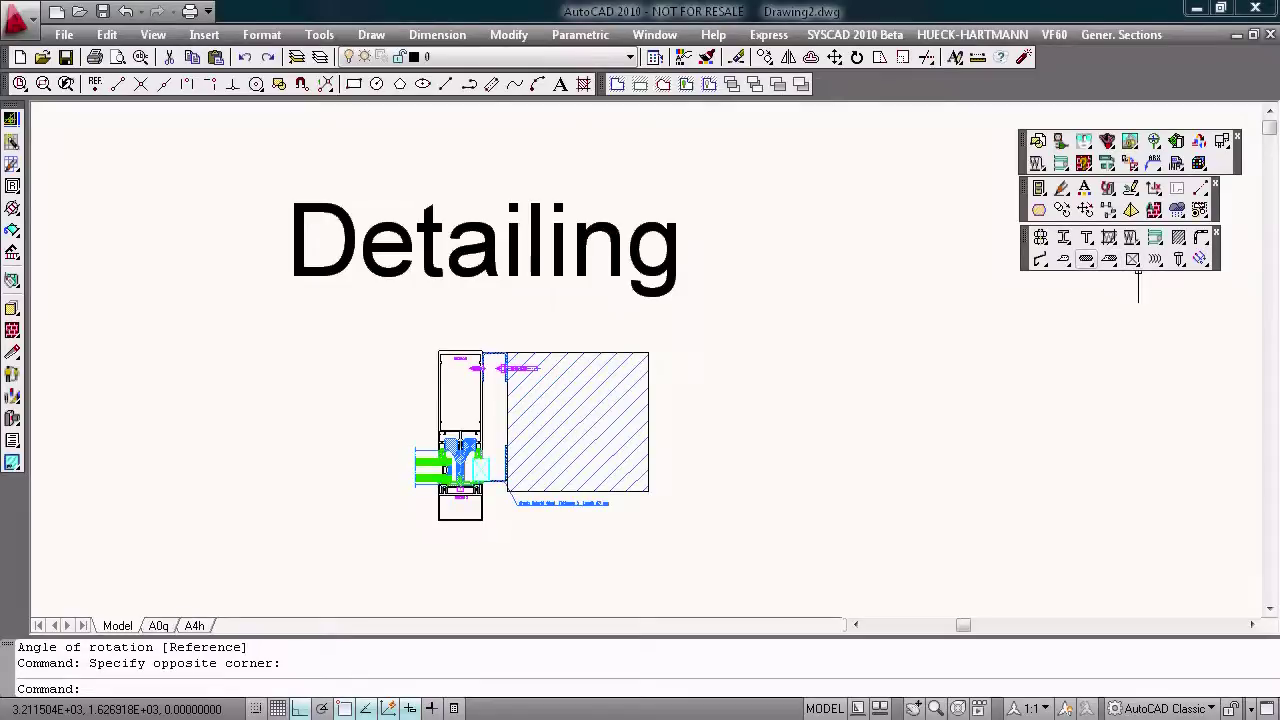
# Draw a stepped membrane below the detail with a horizontal leg and an upward vertical leg.
pyautogui.click(1134, 260)
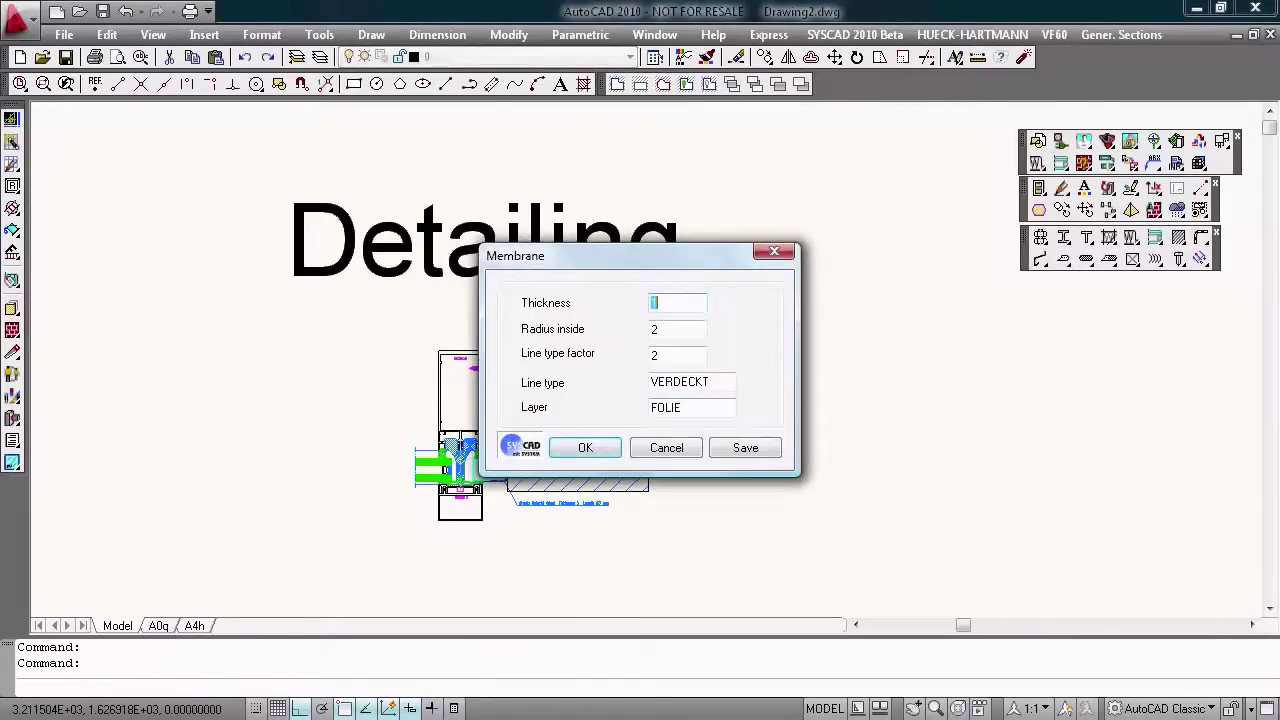
pyautogui.click(585, 447)
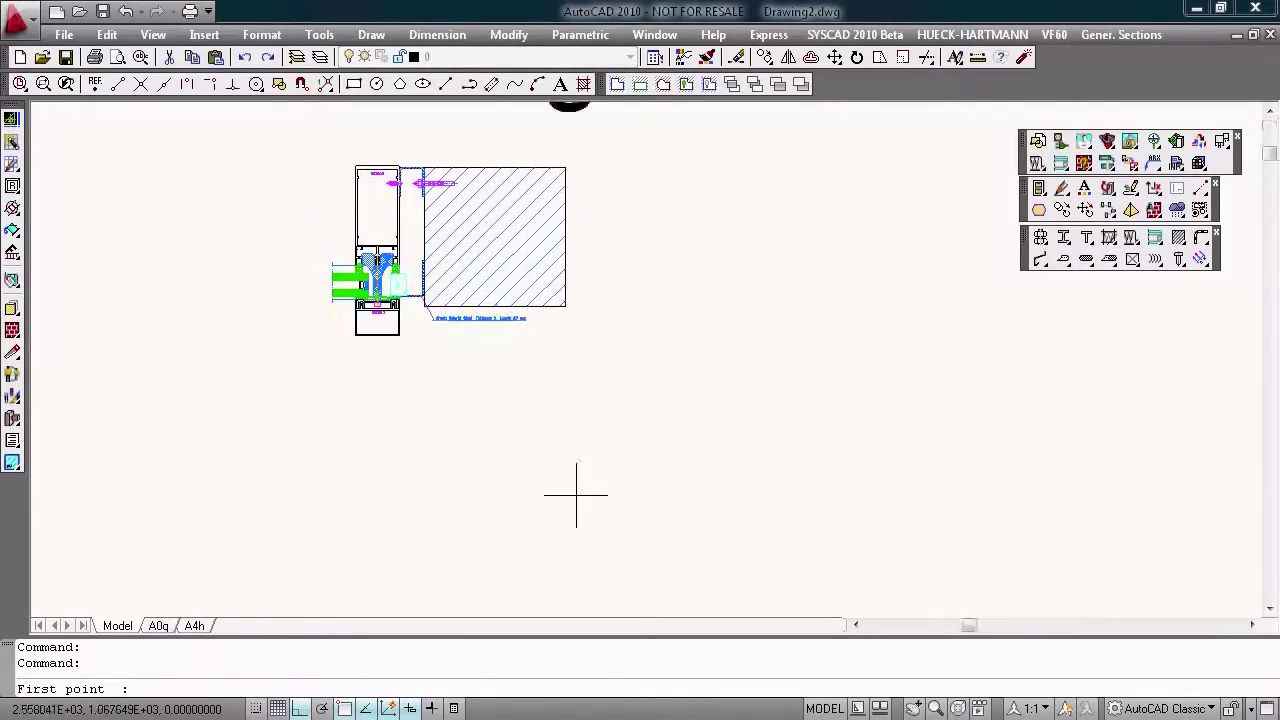
pyautogui.scroll(2, 430, 330)
pyautogui.scroll(2, 441, 452)
pyautogui.click(441, 452)
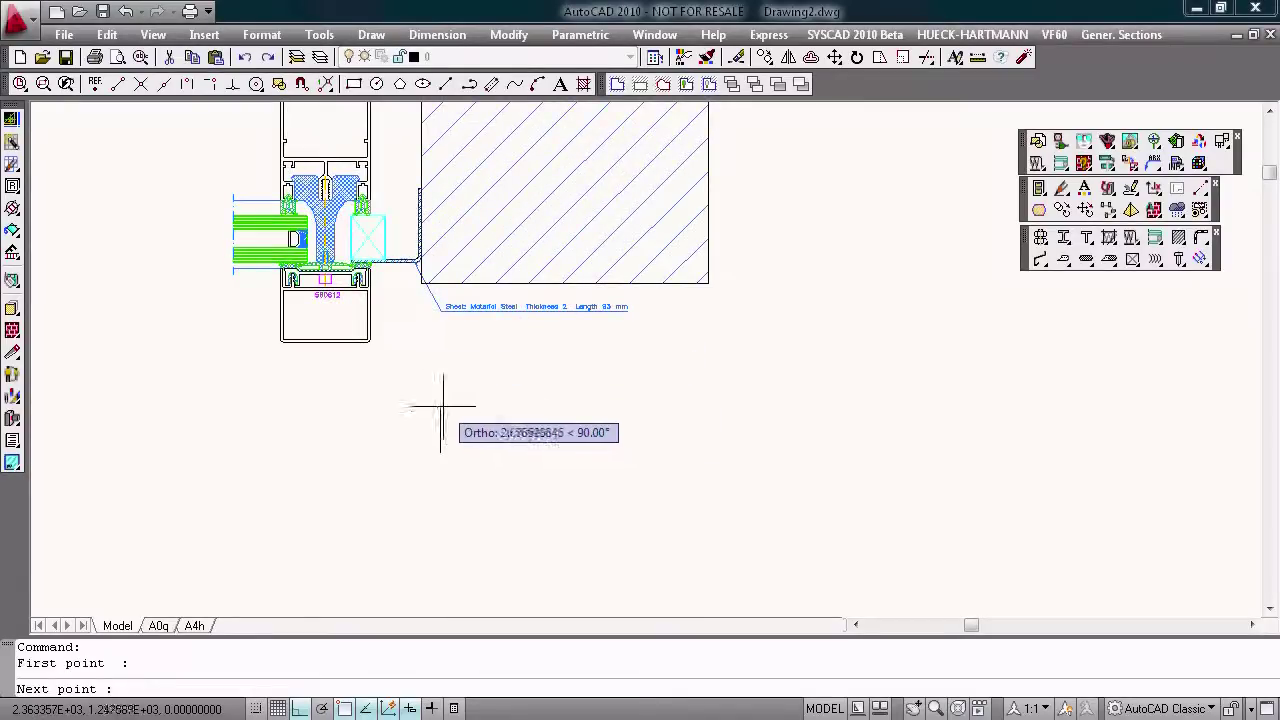
pyautogui.click(445, 416)
pyautogui.scroll(2, 440, 422)
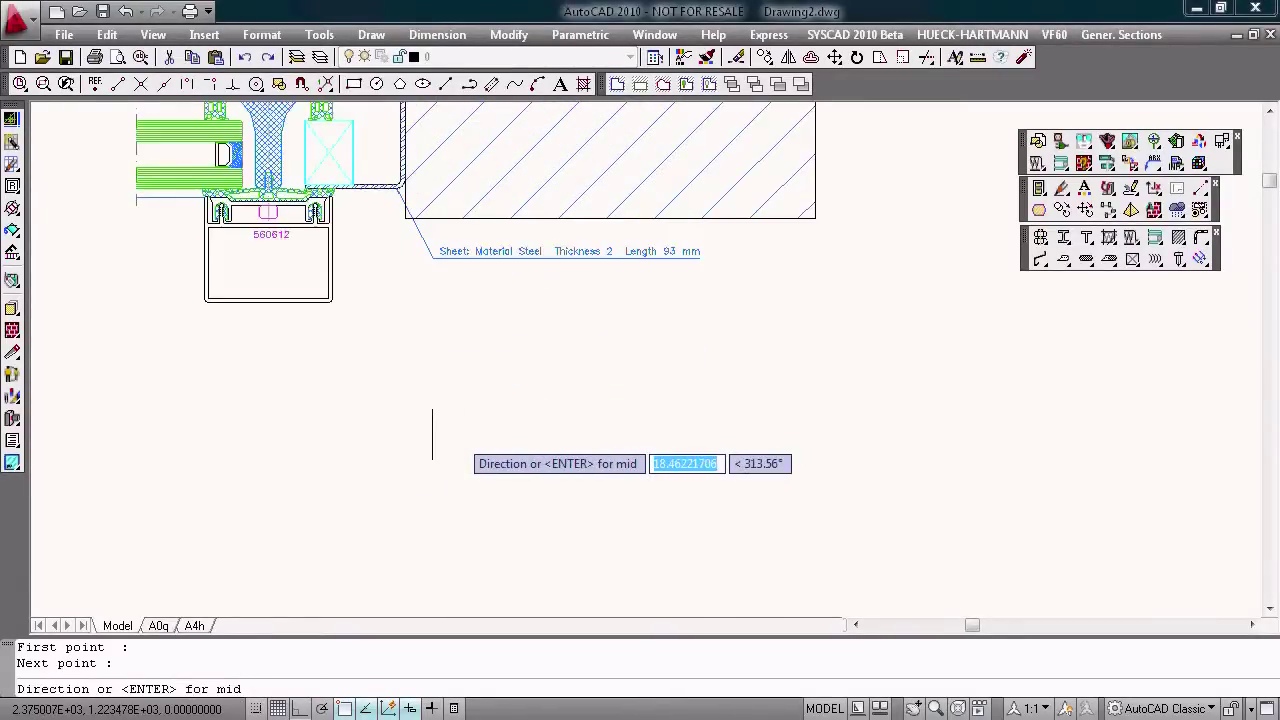
pyautogui.click(436, 426)
pyautogui.scroll(4, 445, 420)
pyautogui.click(638, 383)
pyautogui.click(610, 330)
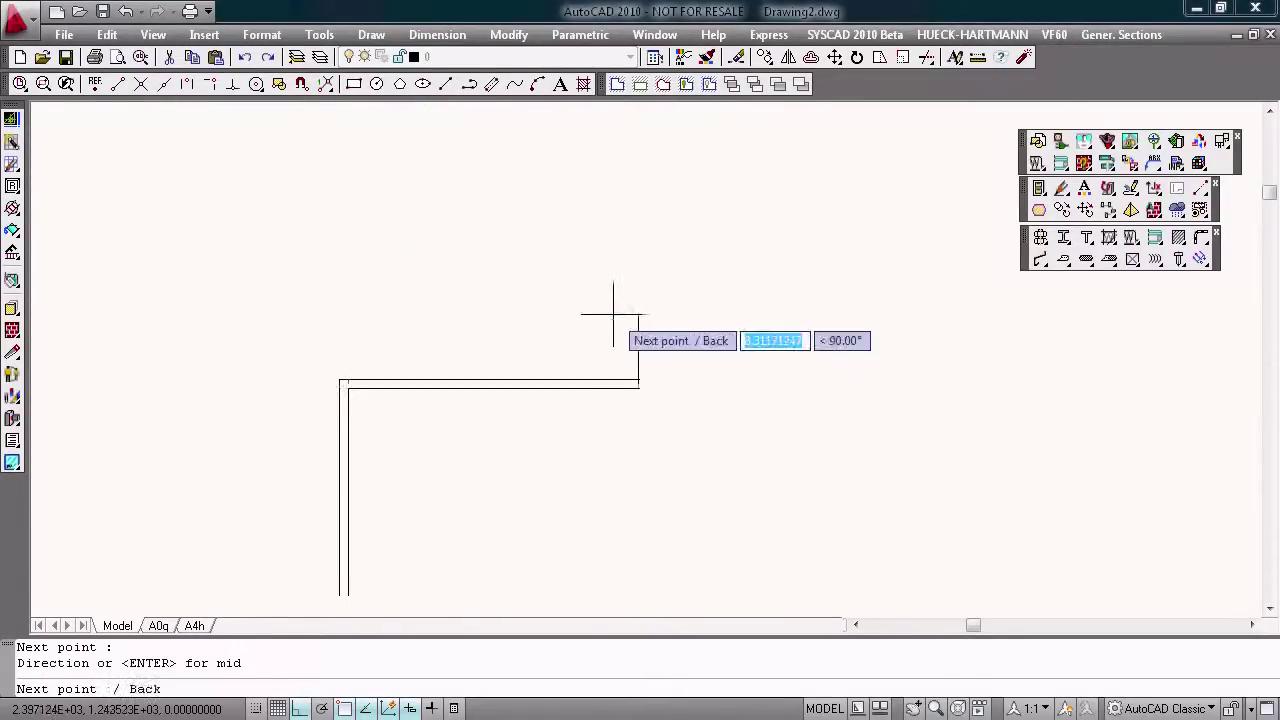
pyautogui.click(638, 200)
pyautogui.press('Return')
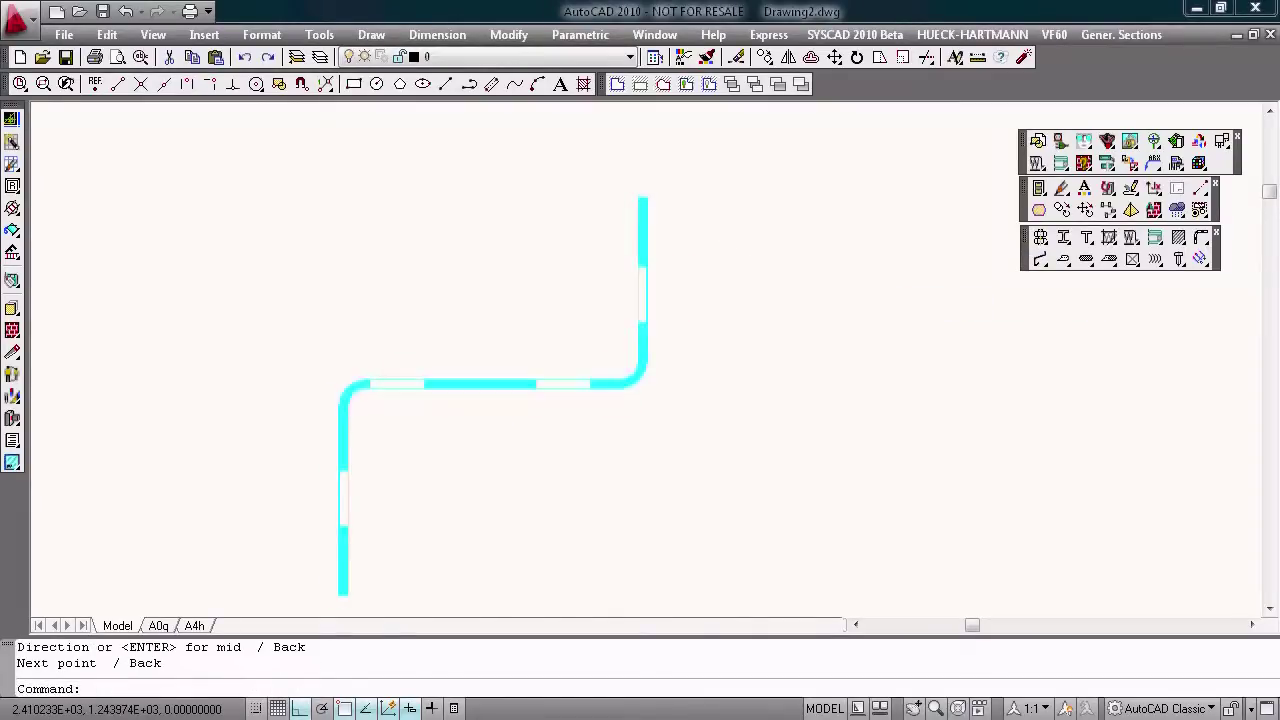
# Add a leader label to the membrane showing its thickness and length.
pyautogui.scroll(-3, 457, 278)
pyautogui.click(1153, 163)
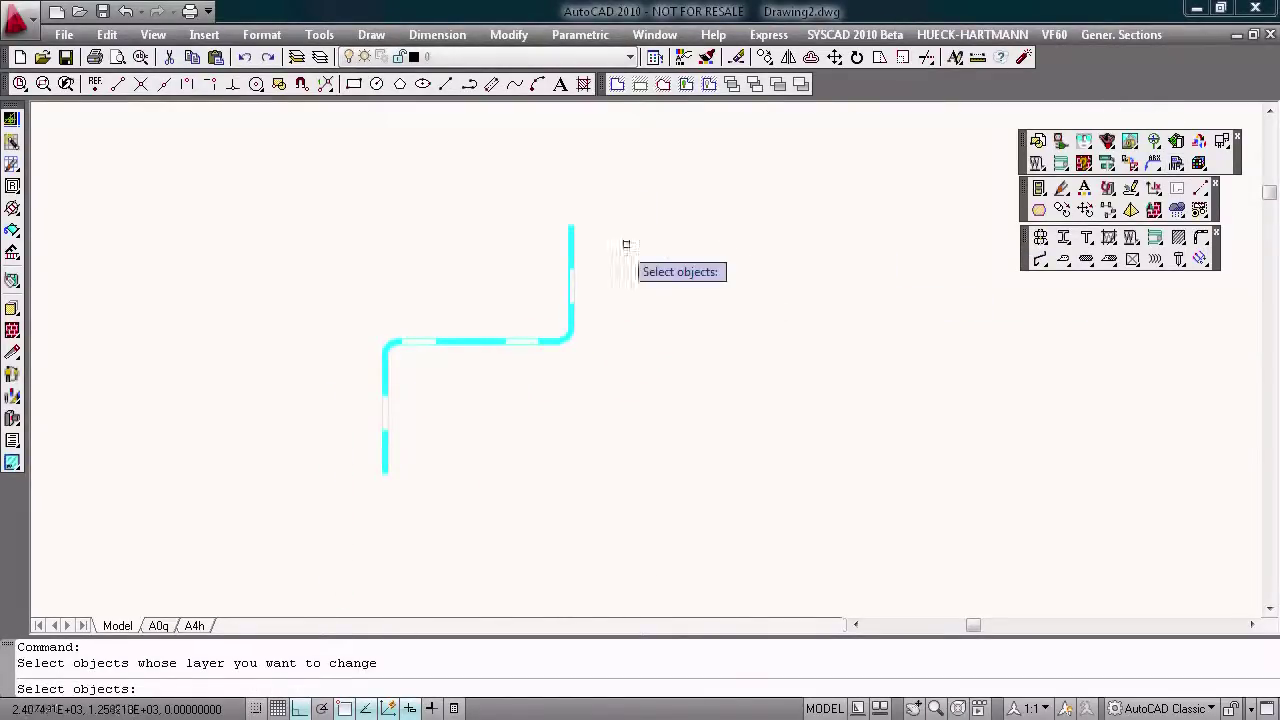
pyautogui.click(571, 266)
pyautogui.press('Return')
pyautogui.click(574, 277)
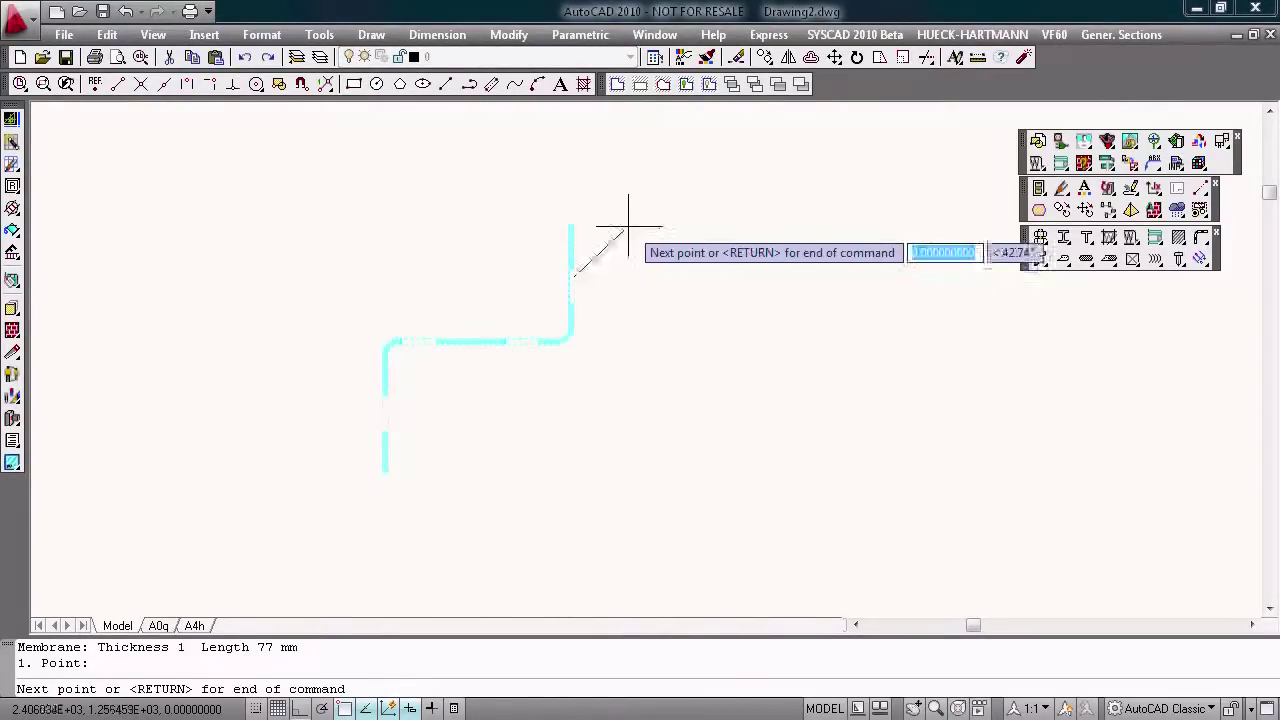
pyautogui.click(610, 233)
pyautogui.press('Return')
# Stretch the membrane's top end upward by 20 so it reads Length 97 mm.
pyautogui.moveTo(588, 286); pyautogui.dragTo(427, 261, button='middle')
pyautogui.scroll(-1, 382, 266)
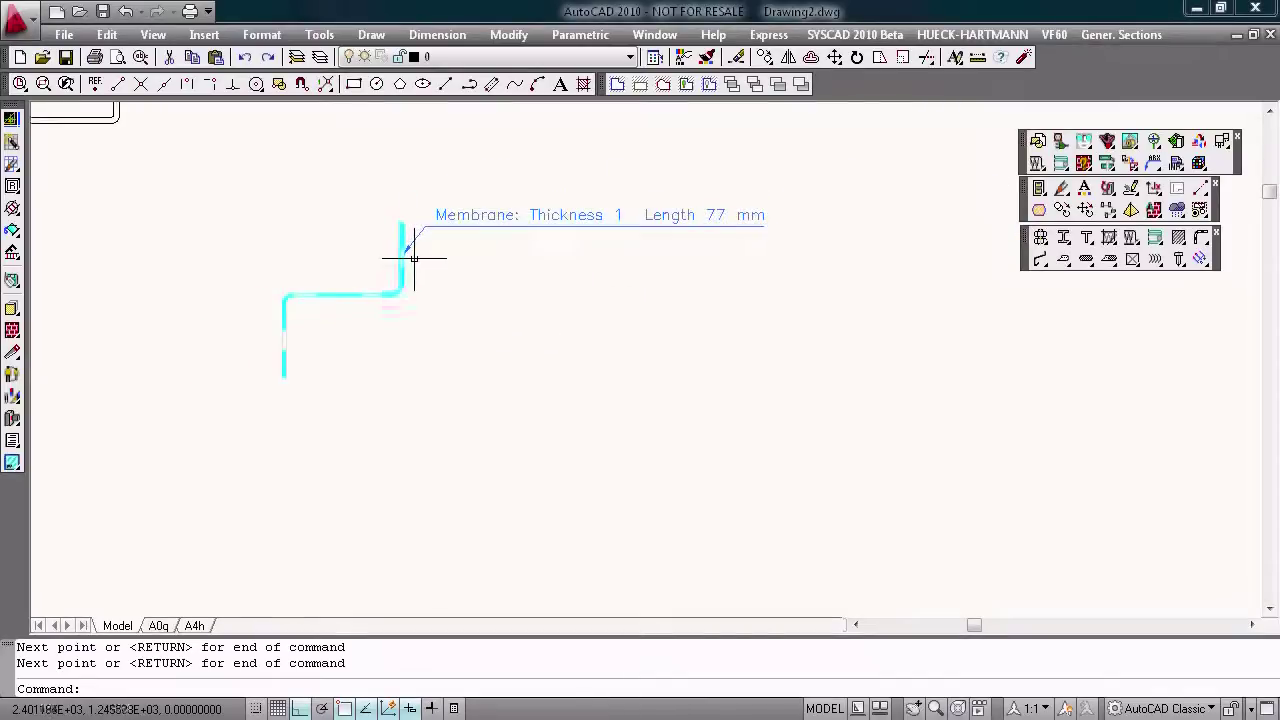
pyautogui.click(400, 243)
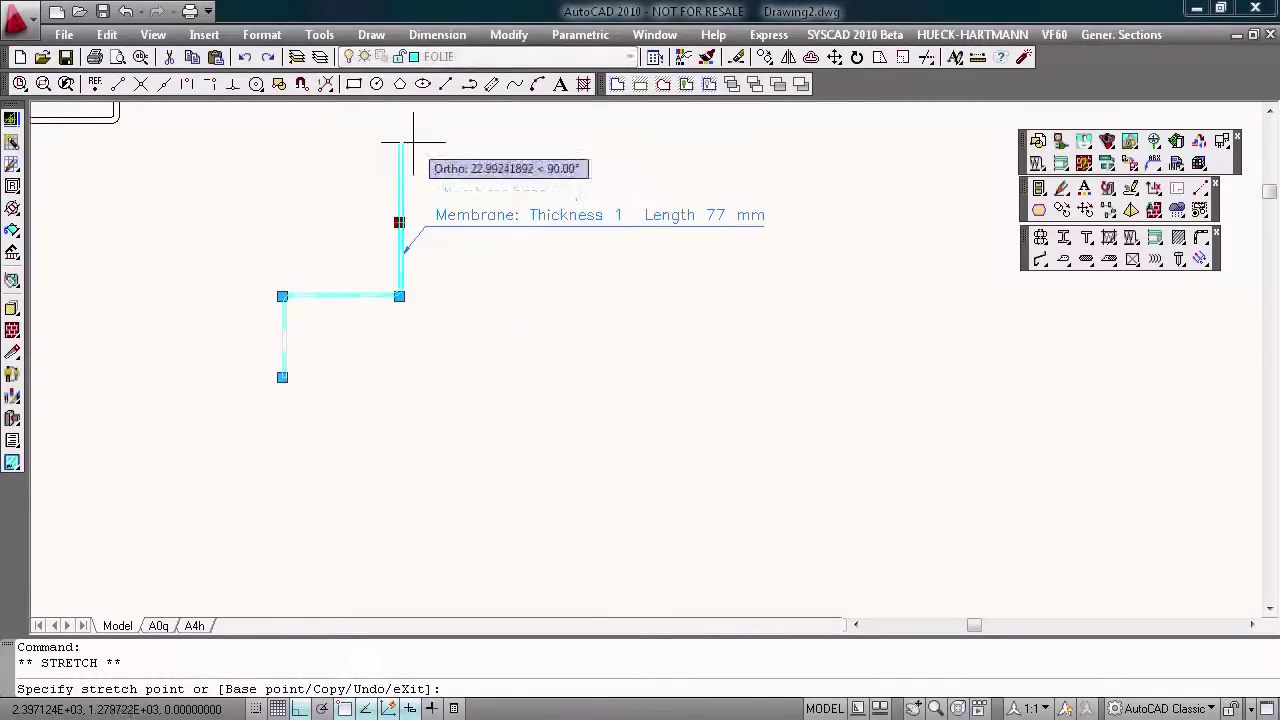
pyautogui.write('20')
pyautogui.press('Return')
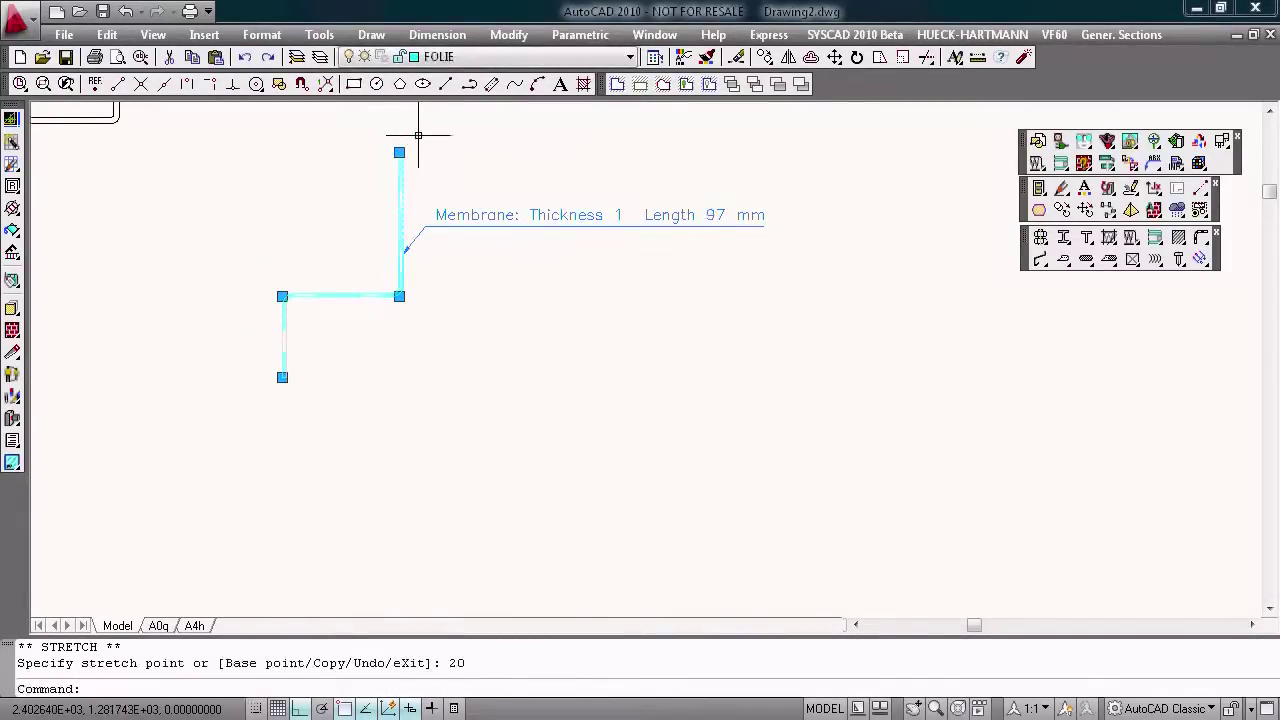
pyautogui.press('Escape')
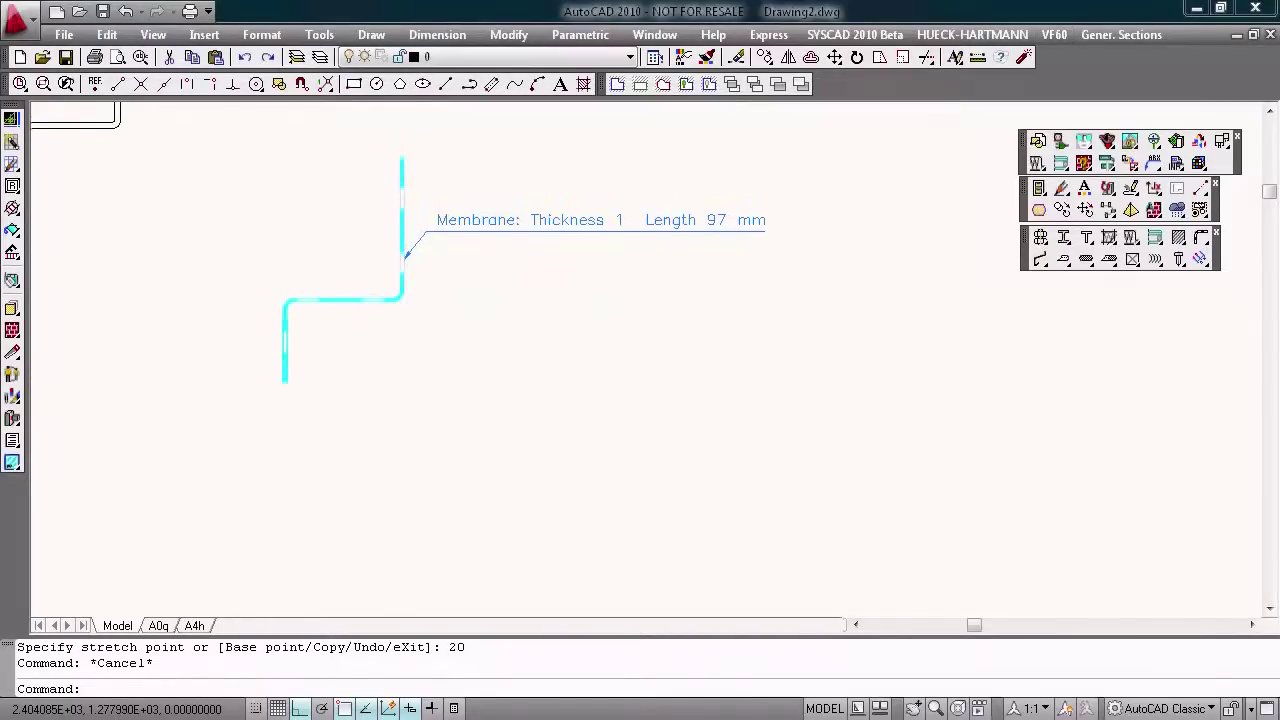
pyautogui.moveTo(283, 331); pyautogui.dragTo(289, 341, button='middle')
# Change the membrane thickness to 1.5 so its label reads Thickness 1.5, Length 96 mm.
pyautogui.doubleClick(405, 205)
pyautogui.write('1.5')
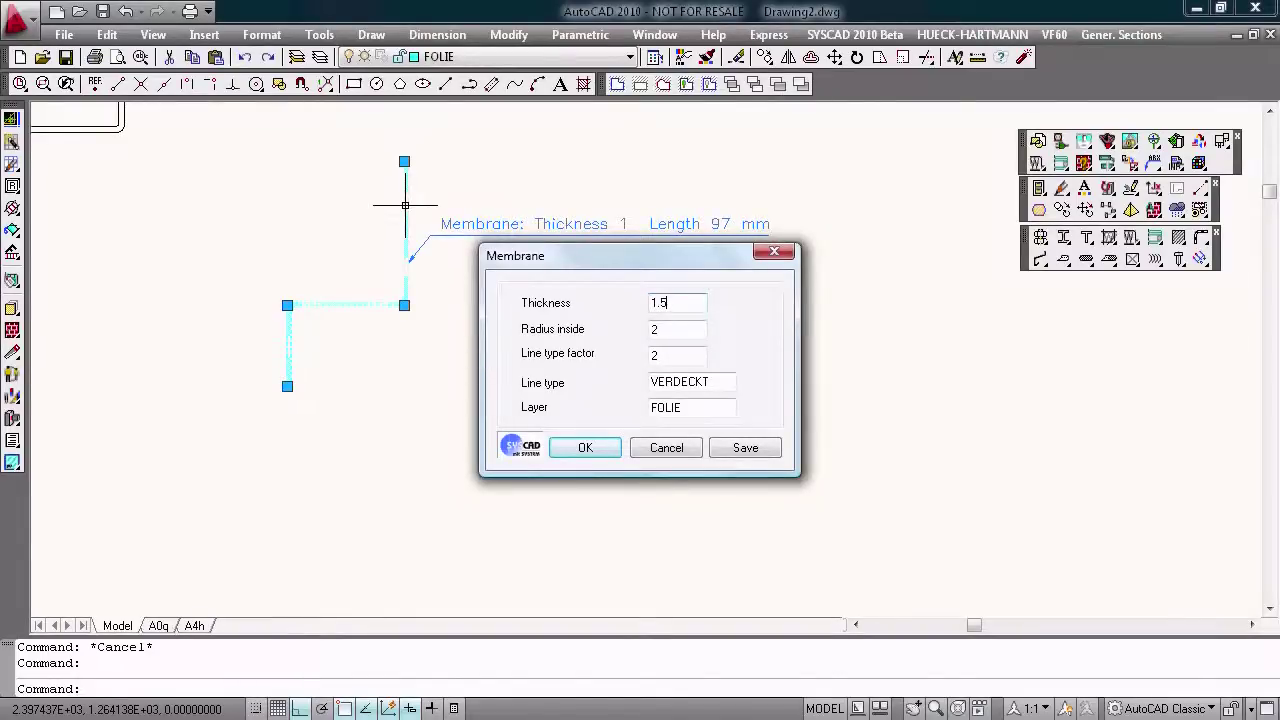
pyautogui.press('Return')
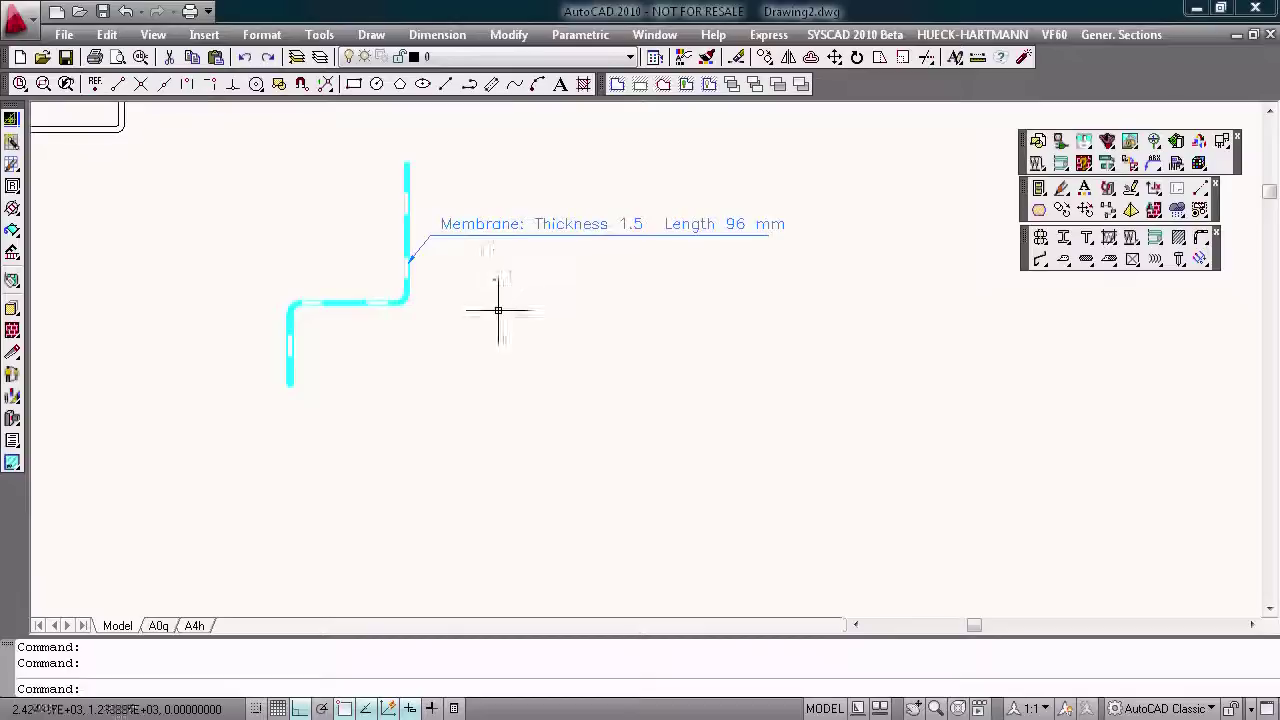
pyautogui.scroll(-1, 500, 305)
pyautogui.moveTo(511, 274); pyautogui.dragTo(408, 268, button='middle')
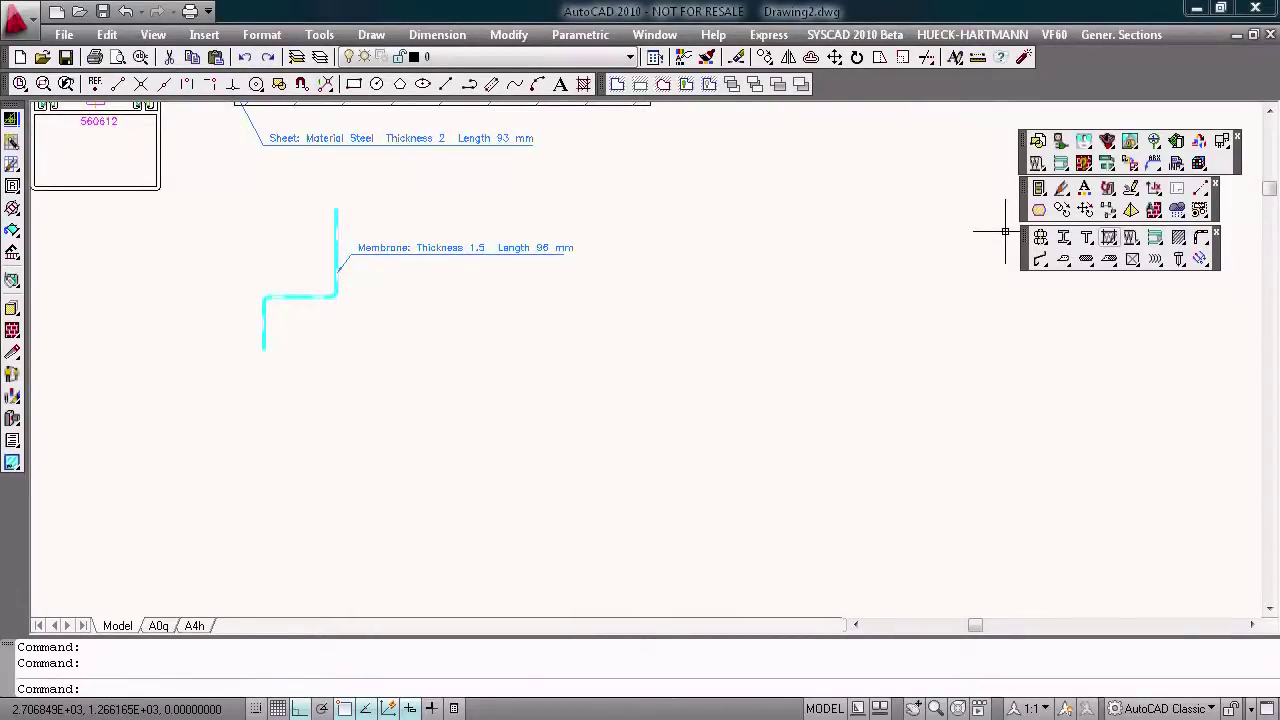
pyautogui.click(1108, 237)
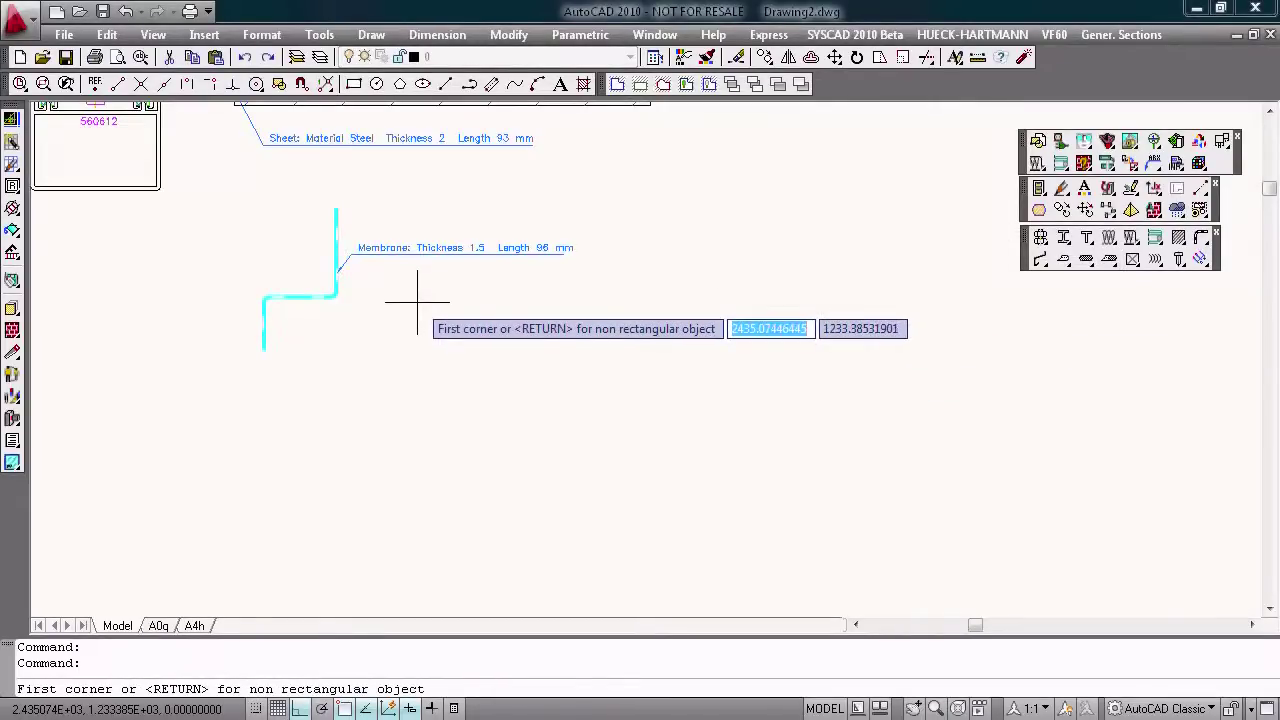
# Draw an insulation block right of the membrane and stretch its right corners outward unevenly to slant that end.
pyautogui.click(418, 302)
pyautogui.click(655, 420)
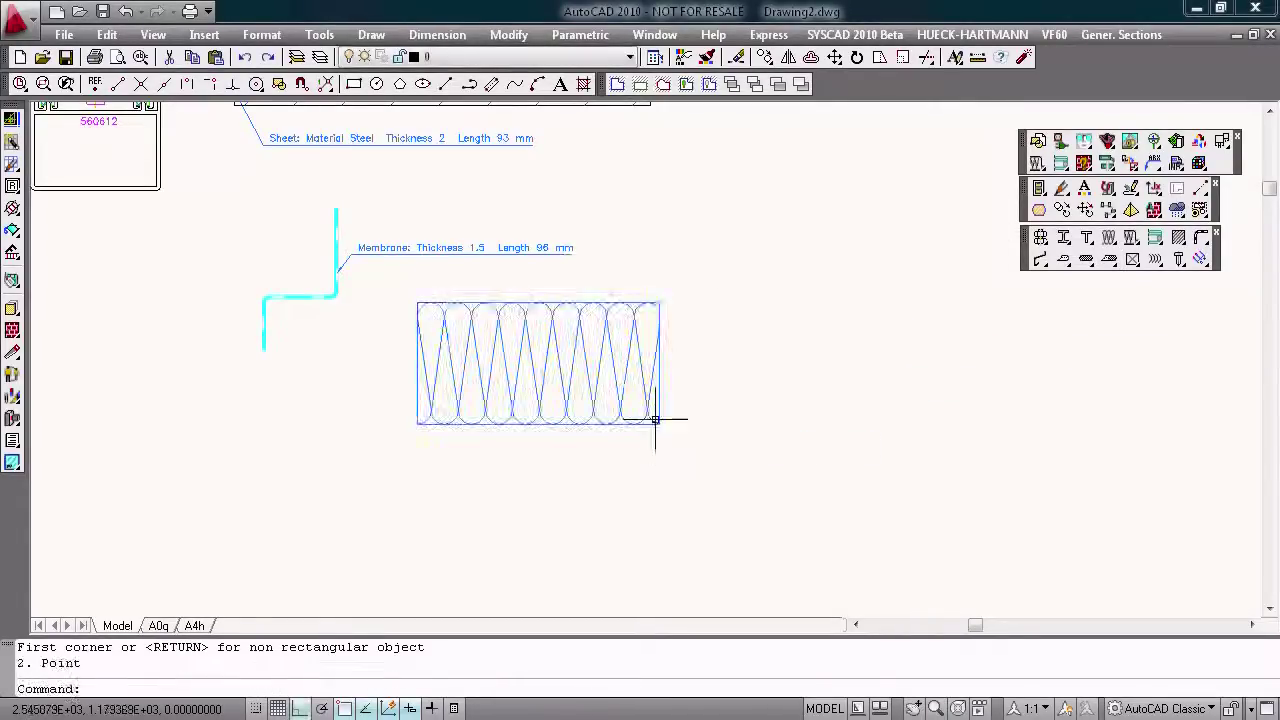
pyautogui.click(660, 310)
pyautogui.click(659, 424)
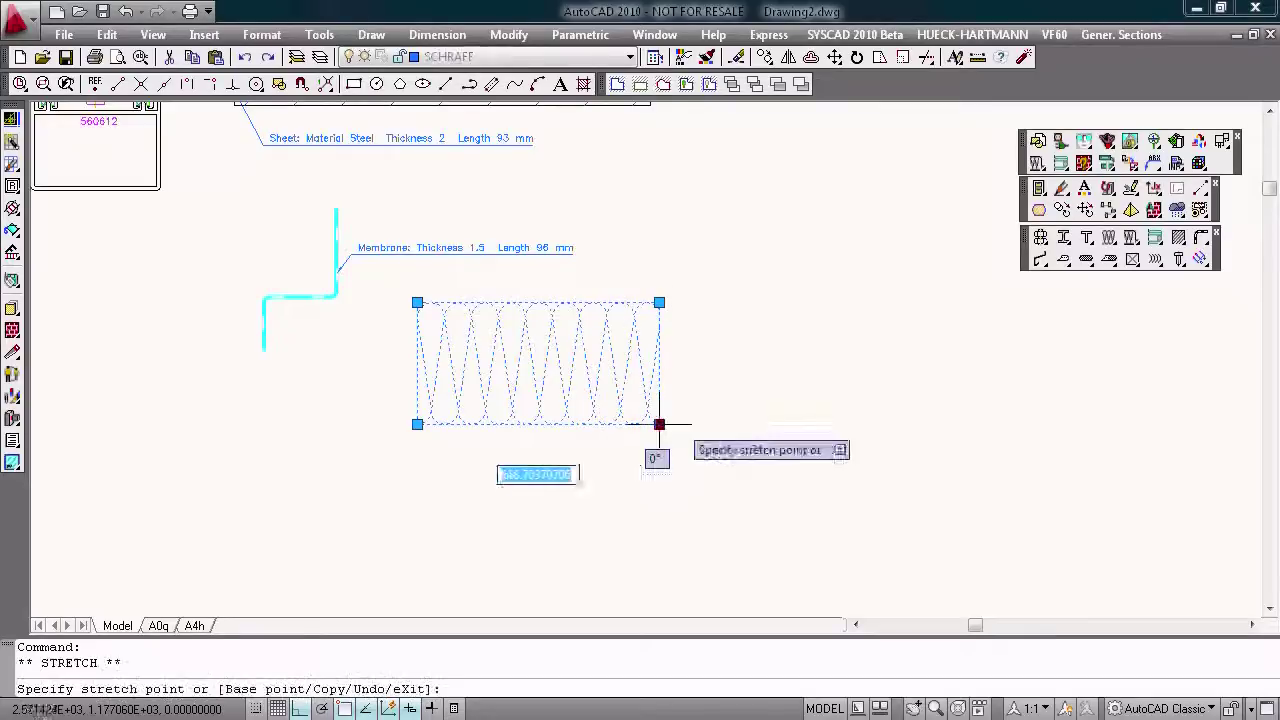
pyautogui.click(804, 424)
pyautogui.click(659, 302)
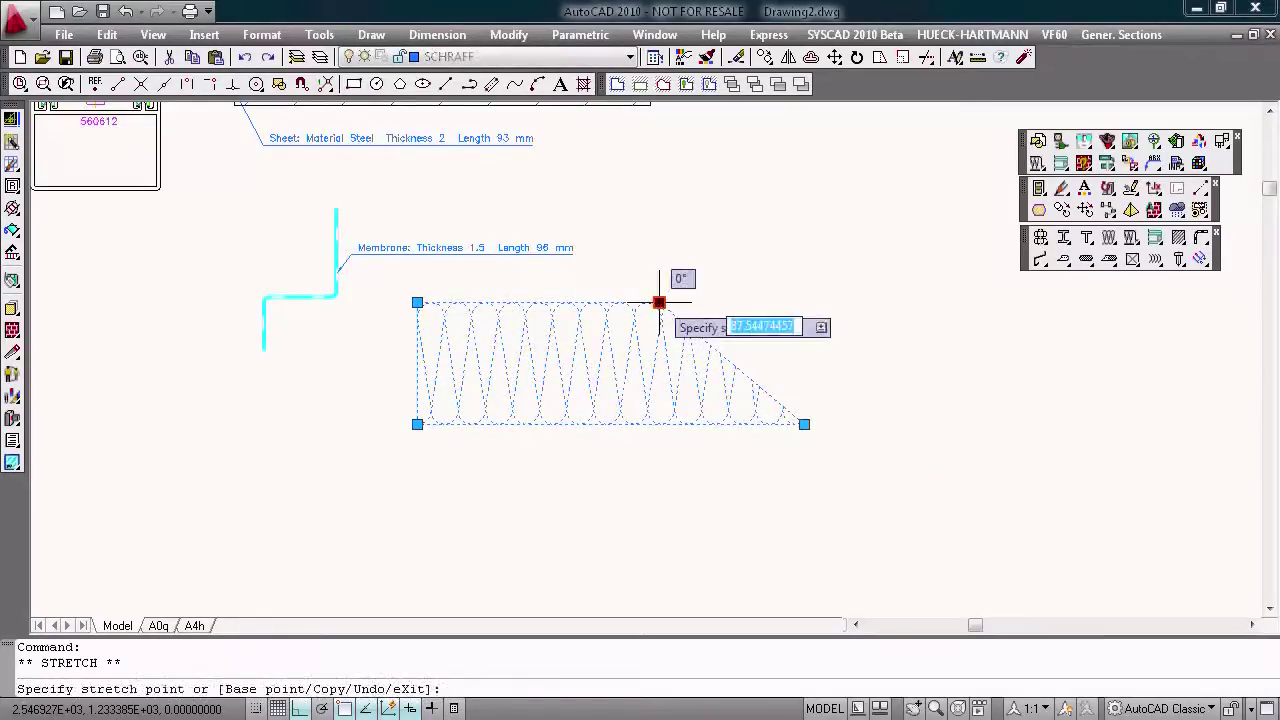
pyautogui.click(774, 302)
pyautogui.press('Escape')
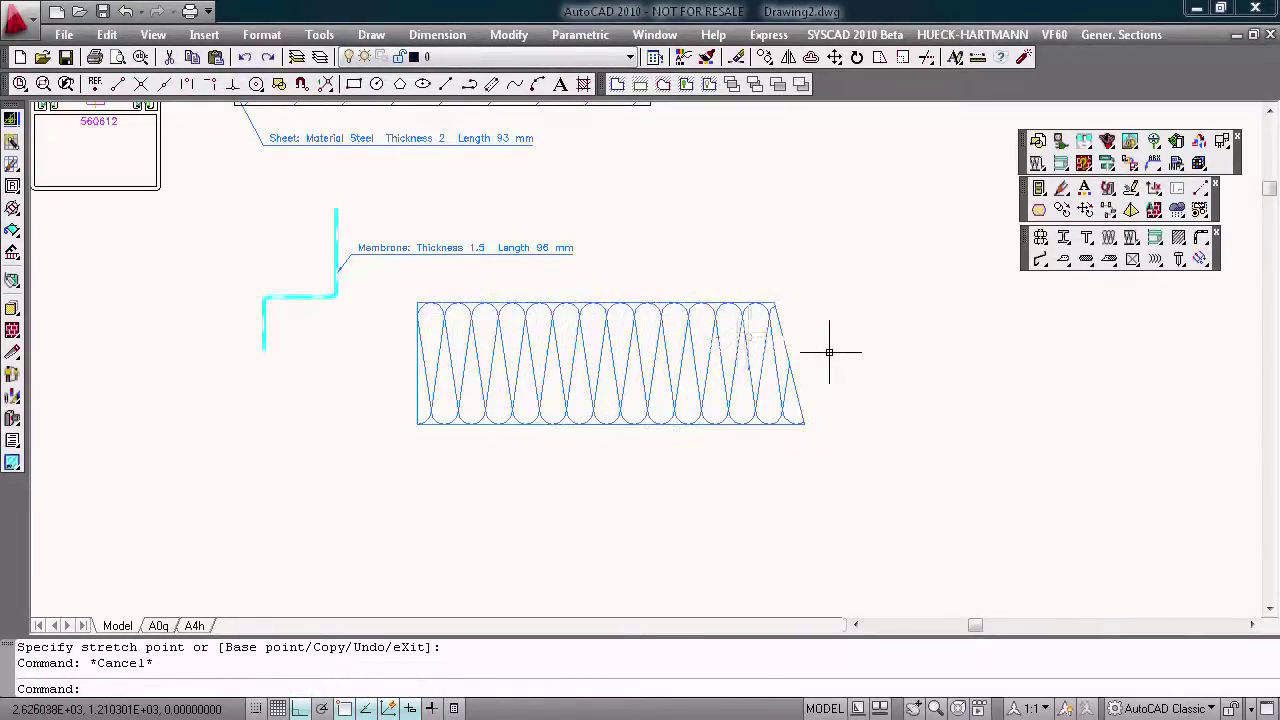
pyautogui.scroll(-4, 829, 351)
pyautogui.scroll(-2, 655, 405)
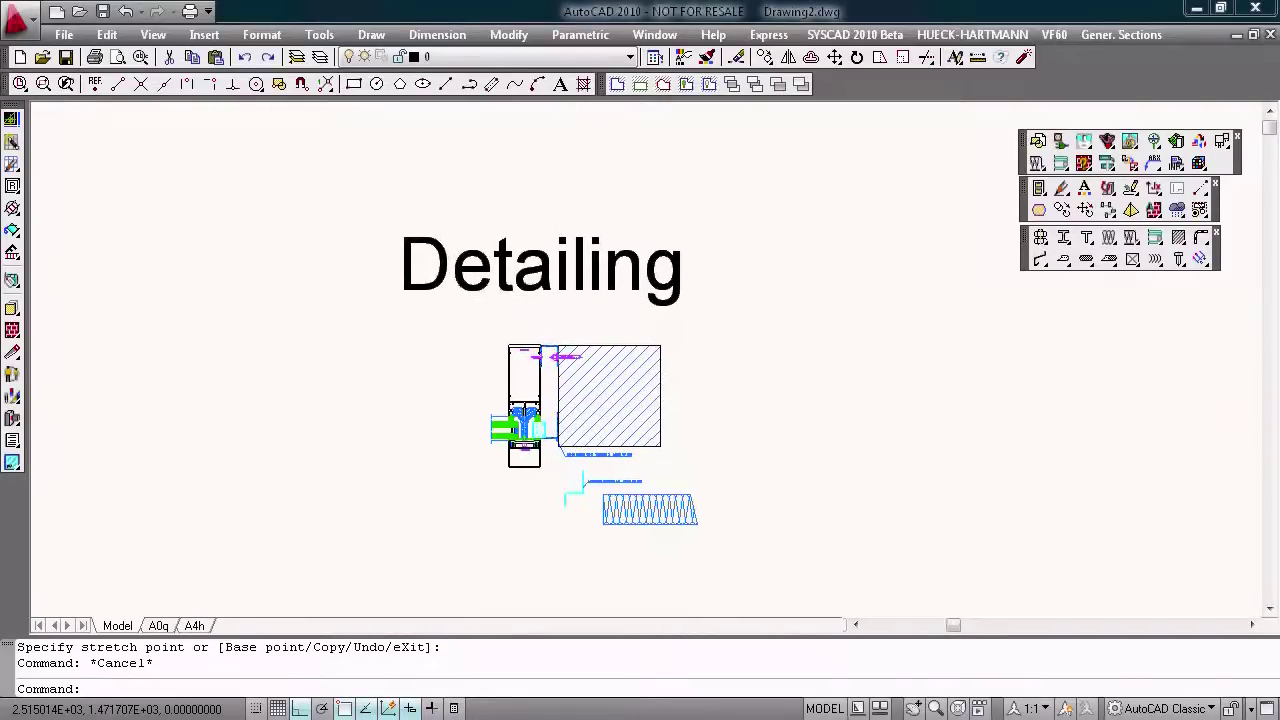
pyautogui.moveTo(655, 405); pyautogui.dragTo(669, 436, button='middle')
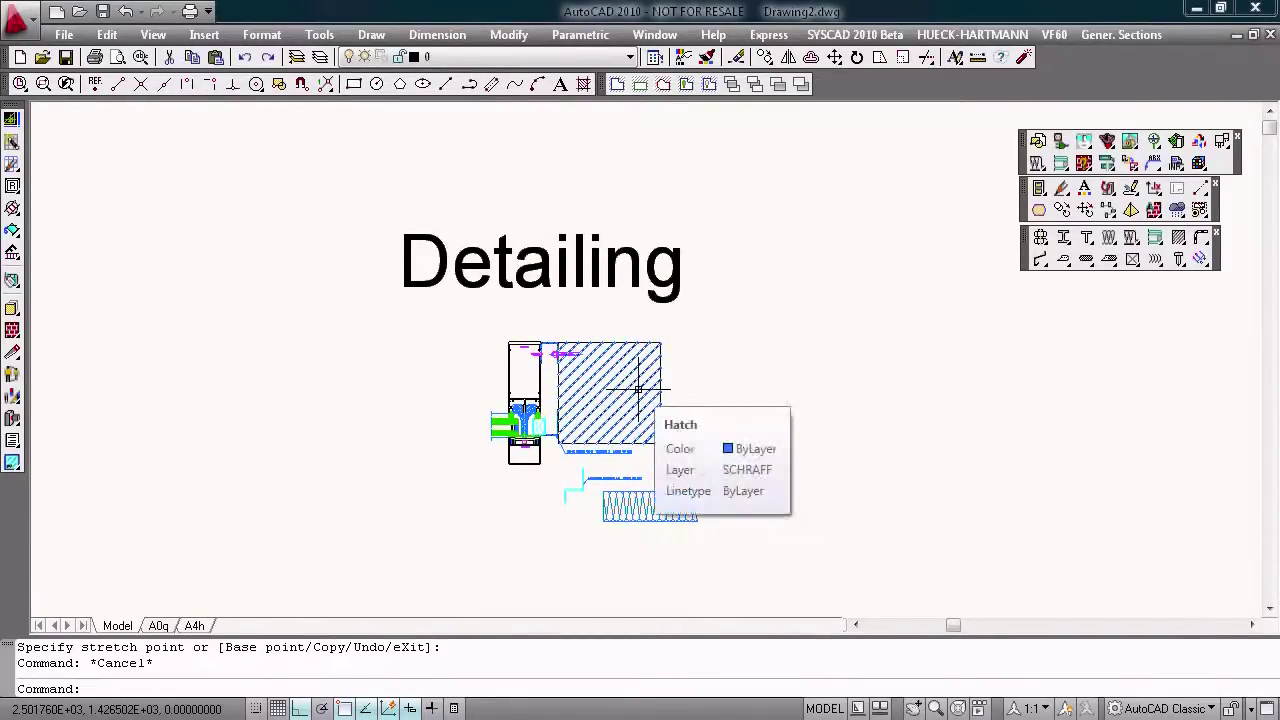